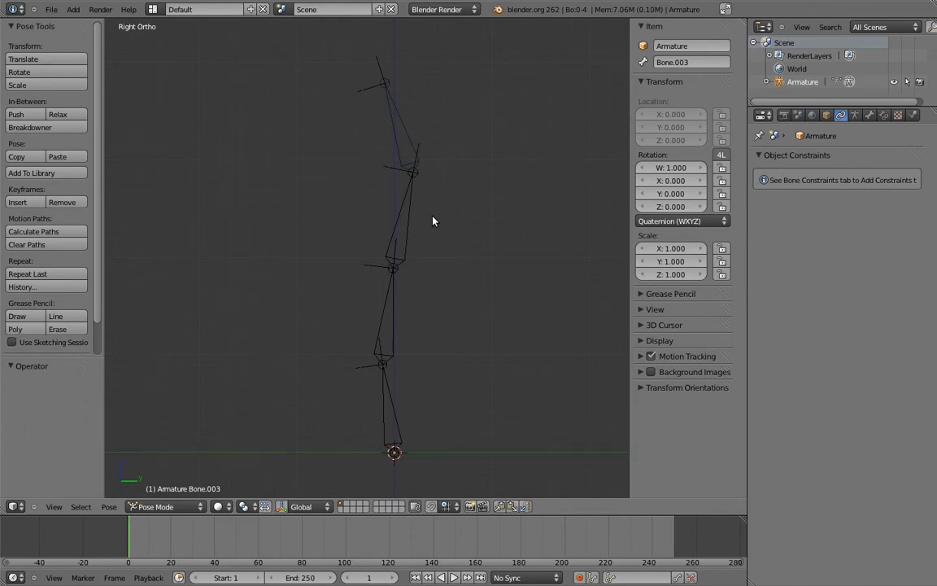
Step: In Edit Mode, duplicate the four-bone spine chain and place the copy beside it along Y
{"action": "key", "text": "Tab"}
{"action": "right_click", "coordinate": [410, 183]}
{"action": "right_click", "coordinate": [401, 224], "text": "shift"}
{"action": "right_click", "coordinate": [382, 314], "text": "shift"}
{"action": "right_click", "coordinate": [388, 407], "text": "shift"}
{"action": "scroll", "coordinate": [430, 269], "scroll_direction": "down", "scroll_amount": 1}
{"action": "key", "text": "shift+d"}
{"action": "key", "text": "y"}
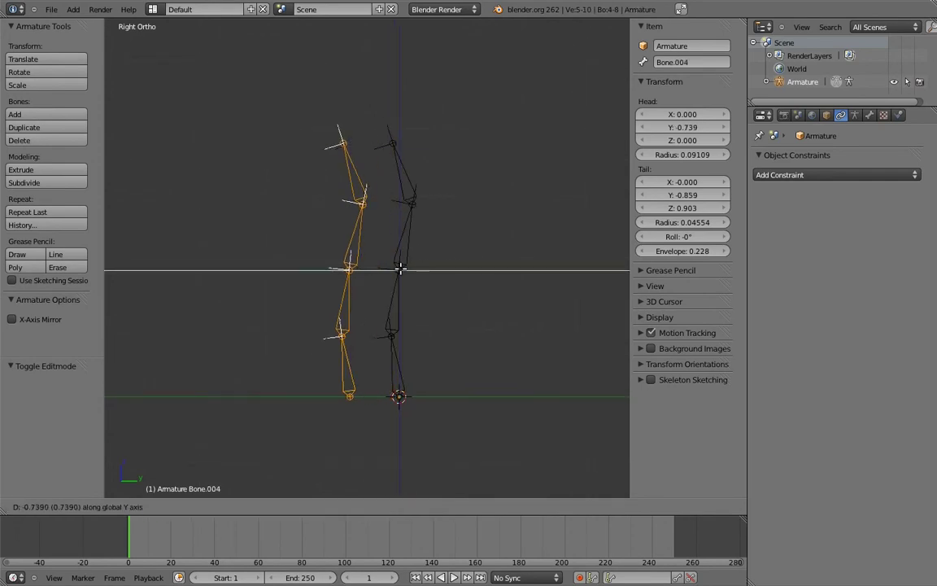
{"action": "left_click", "coordinate": [342, 276]}
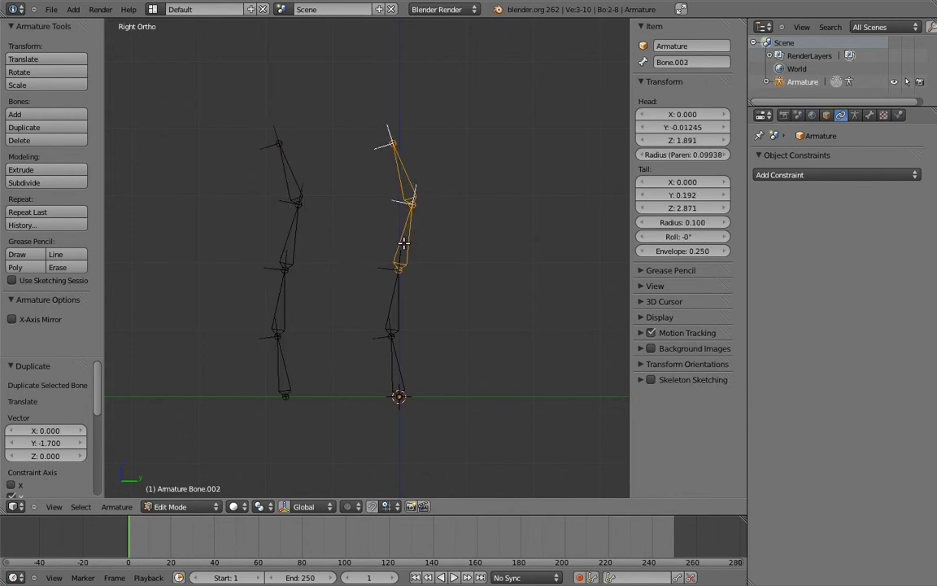
Step: Duplicate the original chain again to start a third copy
{"action": "left_click", "coordinate": [397, 301], "text": "shift"}
{"action": "left_click", "coordinate": [395, 360], "text": "shift"}
{"action": "key", "text": "shift+d"}
{"action": "left_click", "coordinate": [576, 286]}
{"action": "scroll", "coordinate": [529, 289], "scroll_direction": "down", "scroll_amount": 1}
{"action": "scroll", "coordinate": [472, 269], "scroll_direction": "down", "scroll_amount": 1}
Step: Slide the third chain copy to the right along the Y axis
{"action": "key", "text": "g"}
{"action": "key", "text": "y"}
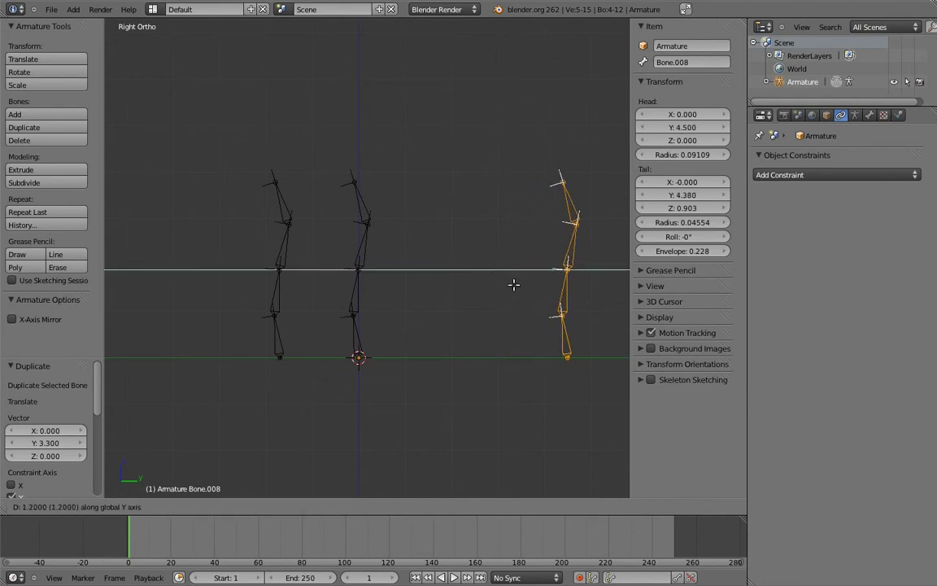
{"action": "left_click", "coordinate": [513, 284]}
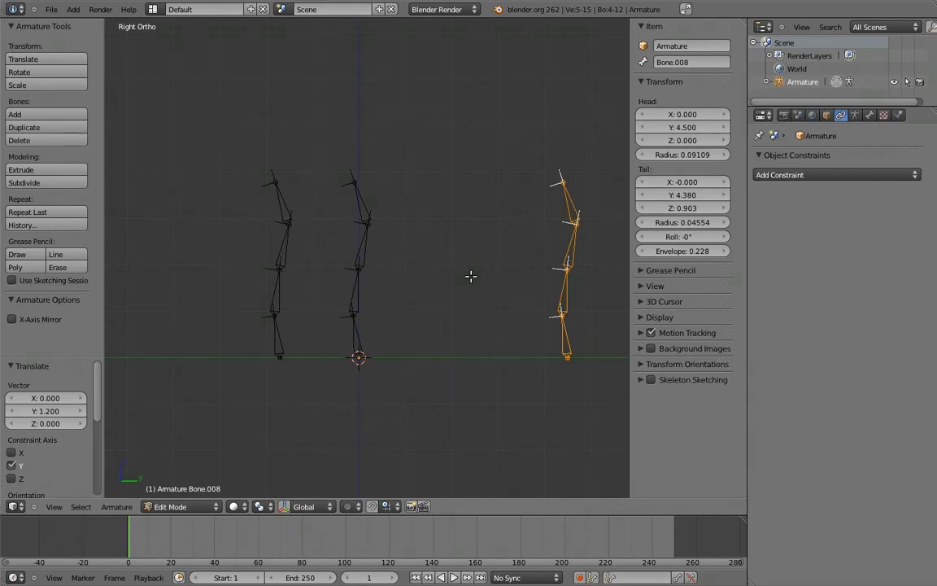
{"action": "scroll", "coordinate": [450, 245], "scroll_direction": "up", "scroll_amount": 3, "text": "ctrl"}
{"action": "scroll", "coordinate": [437, 275], "scroll_direction": "up", "scroll_amount": 4}
Step: Clear the parents of all four bones in the left chain copy
{"action": "right_click", "coordinate": [385, 155]}
{"action": "right_click", "coordinate": [385, 236], "text": "shift"}
{"action": "right_click", "coordinate": [376, 325], "text": "shift"}
{"action": "right_click", "coordinate": [376, 409], "text": "shift"}
{"action": "key", "text": "alt+p"}
{"action": "left_click", "coordinate": [376, 407]}
Step: Move Bone.005 and Bone.006 down below the origin
{"action": "scroll", "coordinate": [379, 358], "scroll_direction": "down", "scroll_amount": 2}
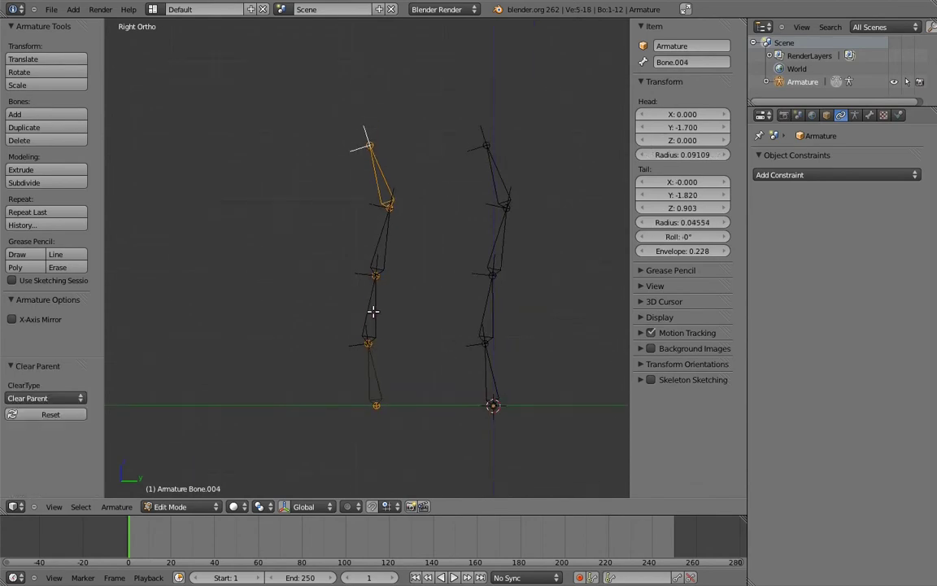
{"action": "right_click", "coordinate": [373, 309]}
{"action": "key", "text": "g"}
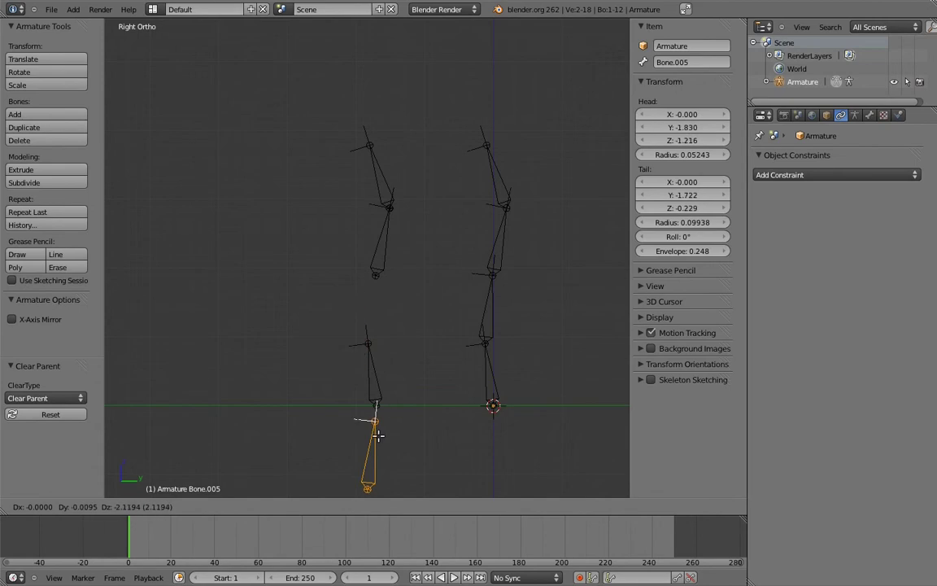
{"action": "left_click", "coordinate": [389, 421]}
{"action": "middle_click_drag", "start_coordinate": [389, 421], "coordinate": [405, 353], "text": "shift"}
{"action": "right_click", "coordinate": [402, 180]}
{"action": "key", "text": "g"}
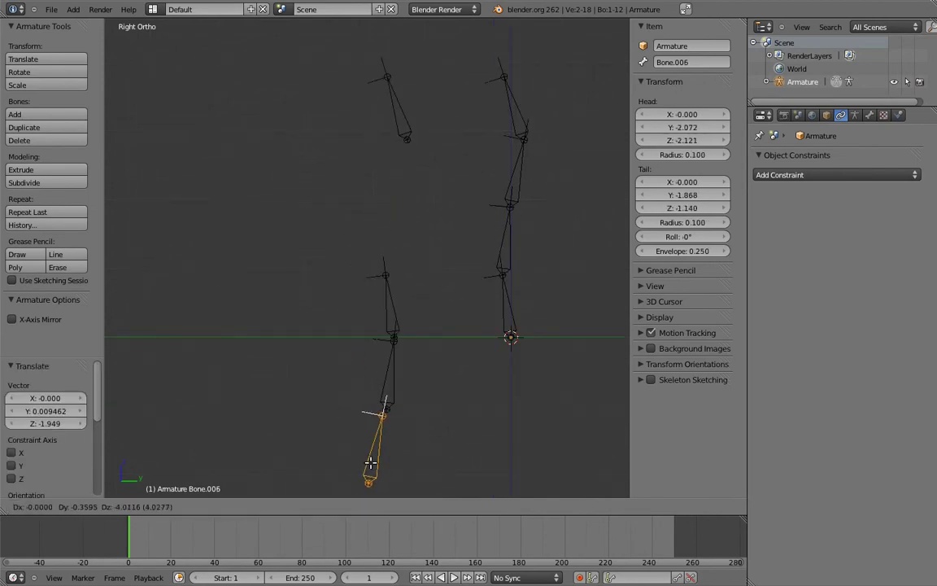
{"action": "left_click", "coordinate": [361, 477]}
Step: Reposition Bone.007 near the bottom of the reversed chain
{"action": "right_click", "coordinate": [401, 110]}
{"action": "key", "text": "g"}
{"action": "left_click", "coordinate": [399, 465]}
{"action": "middle_click_drag", "start_coordinate": [399, 465], "coordinate": [401, 368], "text": "shift"}
{"action": "key", "text": "g"}
{"action": "left_click", "coordinate": [395, 377]}
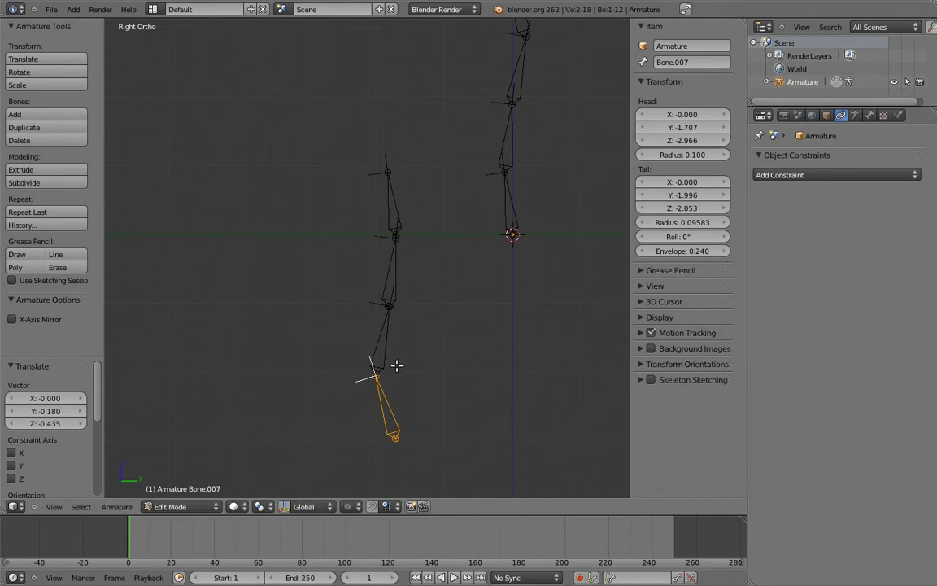
Step: Reconnect the lower bone pairs with Ctrl+P Connected
{"action": "right_click", "coordinate": [389, 345], "text": "shift"}
{"action": "key", "text": "ctrl+p"}
{"action": "left_click", "coordinate": [391, 412]}
{"action": "right_click", "coordinate": [389, 335]}
{"action": "key", "text": "ctrl+p"}
{"action": "left_click", "coordinate": [391, 347]}
Step: Connect the upper bone pair to finish the reversed chain
{"action": "right_click", "coordinate": [390, 202]}
{"action": "right_click", "coordinate": [397, 266], "text": "shift"}
{"action": "key", "text": "ctrl+p"}
{"action": "left_click", "coordinate": [397, 266]}
Step: Select the whole reversed chain and move it under the origin
{"action": "right_click", "coordinate": [390, 203]}
{"action": "right_click", "coordinate": [395, 268], "text": "shift"}
{"action": "right_click", "coordinate": [378, 349], "text": "shift"}
{"action": "middle_click_drag", "start_coordinate": [377, 350], "coordinate": [306, 450], "text": "shift"}
{"action": "key", "text": "g"}
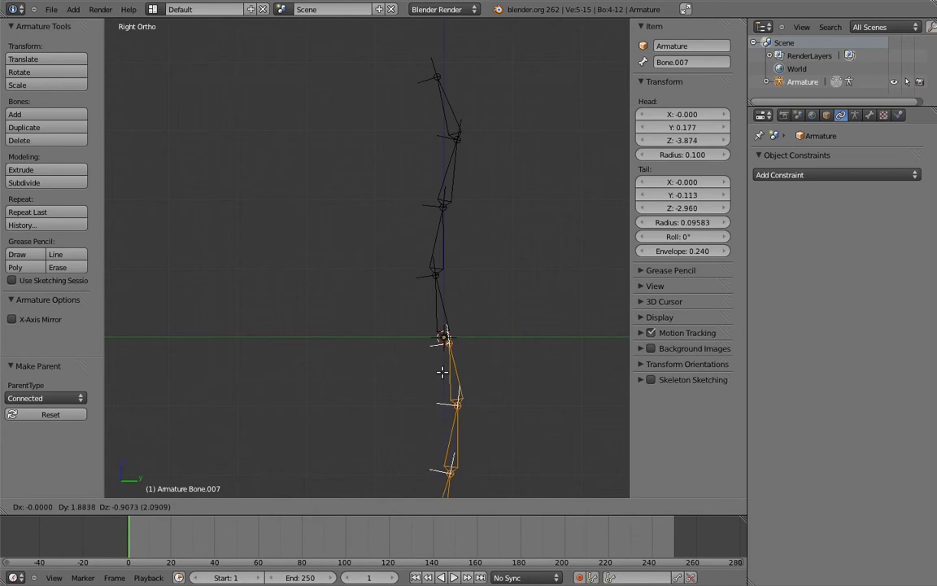
{"action": "left_click", "coordinate": [389, 313]}
{"action": "scroll", "coordinate": [409, 242], "scroll_direction": "down", "scroll_amount": 2}
{"action": "scroll", "coordinate": [408, 242], "scroll_direction": "up", "scroll_amount": 1, "text": "shift"}
Step: Deselect all and toggle the armature display from Stick back to Octahedral
{"action": "key", "text": "a"}
{"action": "left_click", "coordinate": [855, 116]}
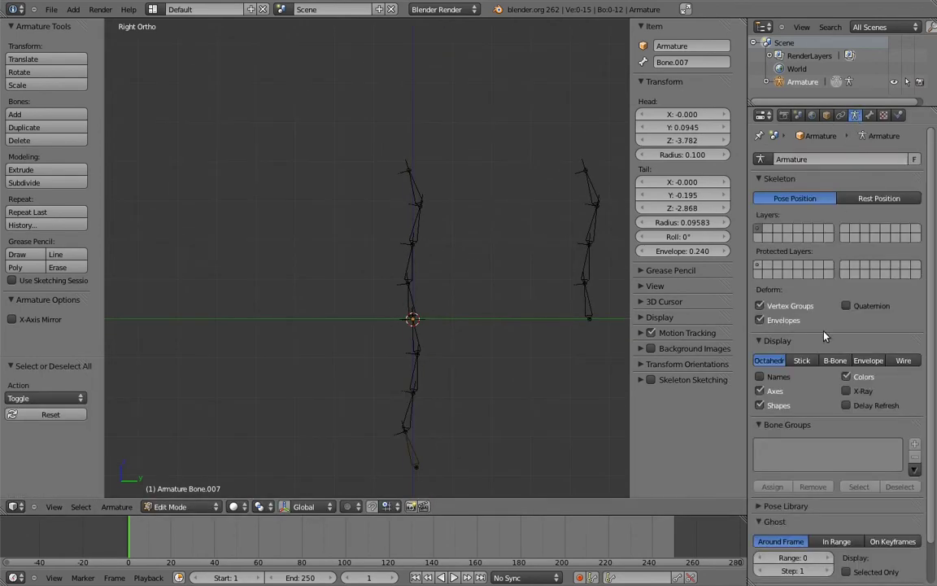
{"action": "left_click", "coordinate": [801, 360]}
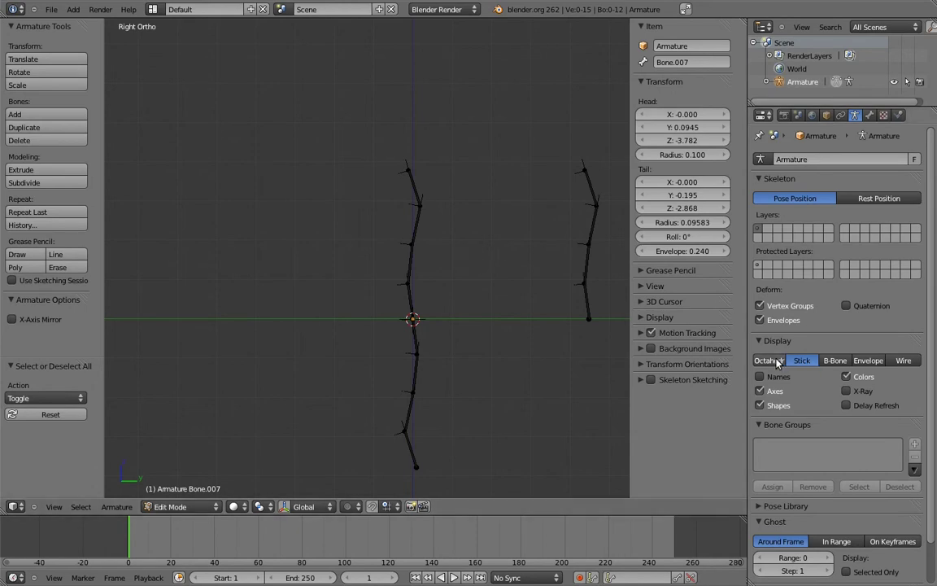
{"action": "left_click", "coordinate": [769, 361]}
Step: Select the chain's top bone and bottom Bone.007, then enter Pose Mode
{"action": "right_click", "coordinate": [407, 293]}
{"action": "right_click", "coordinate": [414, 321]}
{"action": "right_click", "coordinate": [406, 245]}
{"action": "right_click", "coordinate": [413, 374]}
{"action": "right_click", "coordinate": [412, 237]}
{"action": "right_click", "coordinate": [403, 411], "text": "shift"}
{"action": "right_click", "coordinate": [414, 186]}
{"action": "right_click", "coordinate": [409, 444], "text": "shift"}
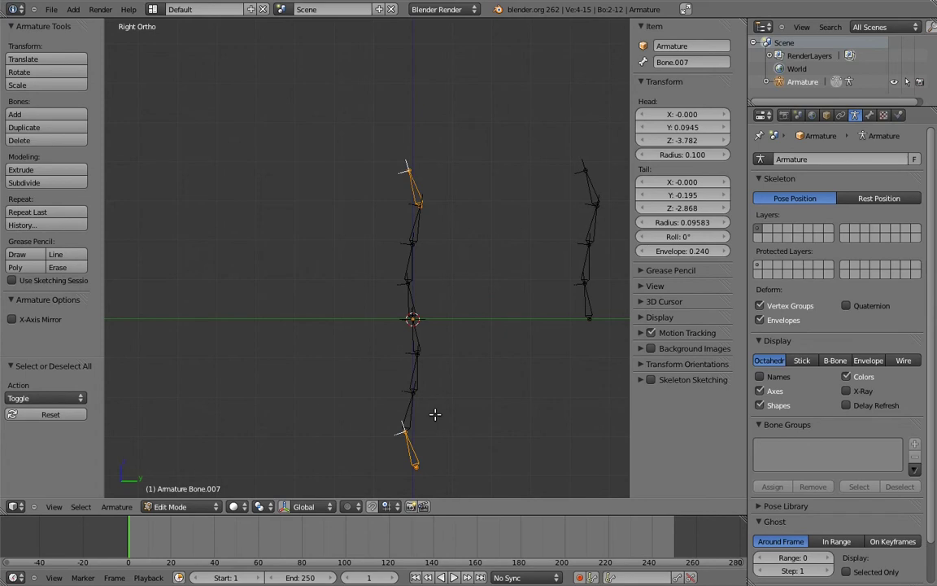
{"action": "key", "text": "ctrl+Tab"}
Step: Add Copy Rotation constraints to the first two middle-chain bones, targeting their control bones
{"action": "right_click", "coordinate": [595, 192]}
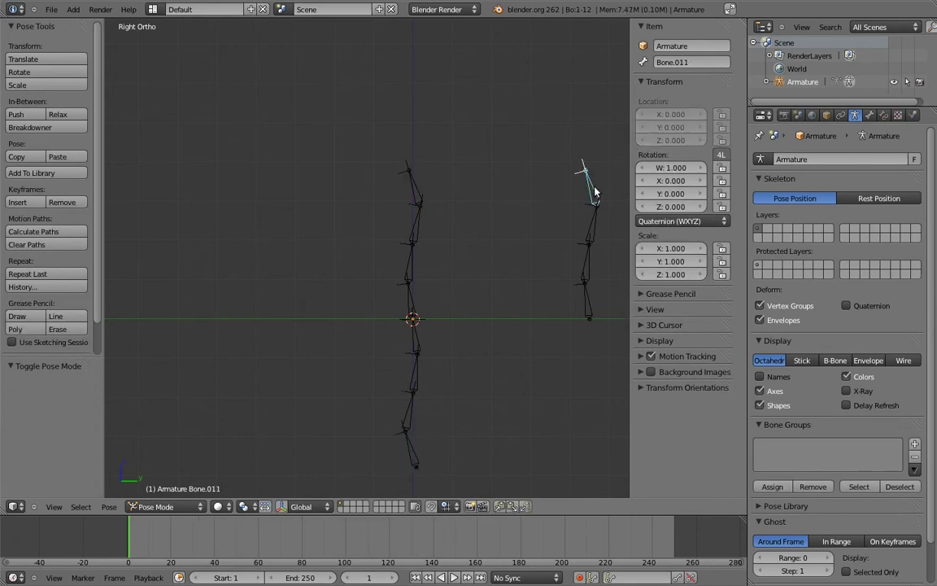
{"action": "right_click", "coordinate": [414, 189], "text": "shift"}
{"action": "key", "text": "ctrl+shift+c"}
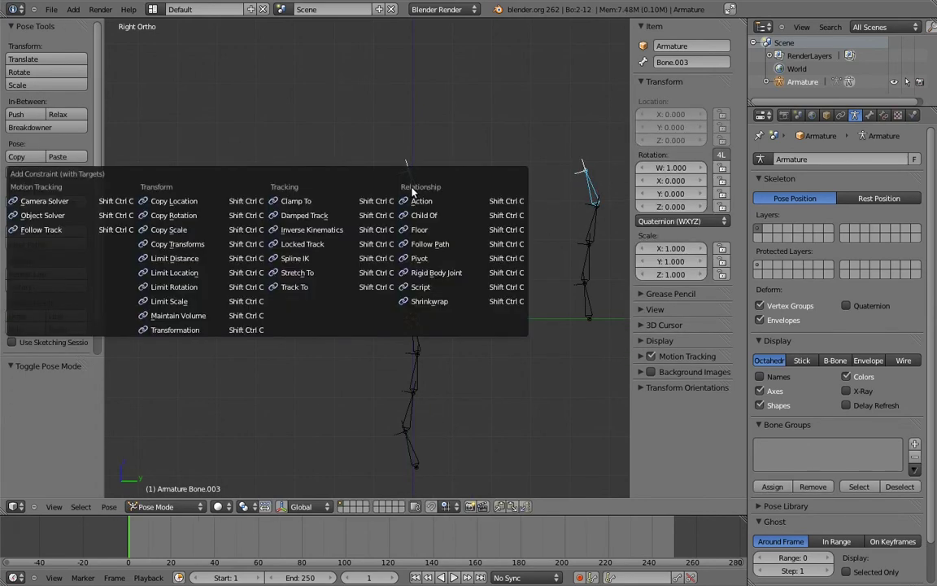
{"action": "left_click", "coordinate": [173, 214]}
{"action": "right_click", "coordinate": [592, 197]}
{"action": "right_click", "coordinate": [414, 460], "text": "shift"}
{"action": "key", "text": "ctrl+shift+c"}
{"action": "left_click", "coordinate": [297, 443]}
Step: Add Copy Rotation constraints to the next middle-chain bones from their control bones
{"action": "right_click", "coordinate": [589, 216]}
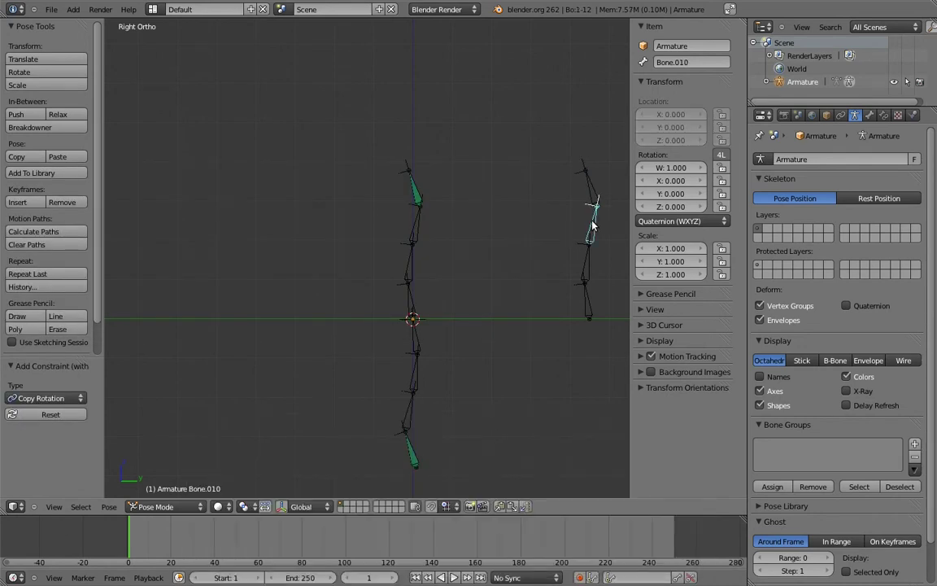
{"action": "right_click", "coordinate": [423, 234], "text": "shift"}
{"action": "key", "text": "ctrl+shift+c"}
{"action": "left_click", "coordinate": [350, 208]}
{"action": "key", "text": "ctrl+shift+c"}
{"action": "left_click", "coordinate": [293, 417]}
{"action": "right_click", "coordinate": [589, 253]}
{"action": "key", "text": "ctrl+shift+c"}
{"action": "left_click", "coordinate": [414, 265]}
{"action": "right_click", "coordinate": [584, 262]}
{"action": "key", "text": "ctrl+shift+c"}
{"action": "left_click", "coordinate": [362, 326]}
Step: Add Copy Rotation constraints to the remaining middle-chain bone pairs
{"action": "right_click", "coordinate": [586, 301]}
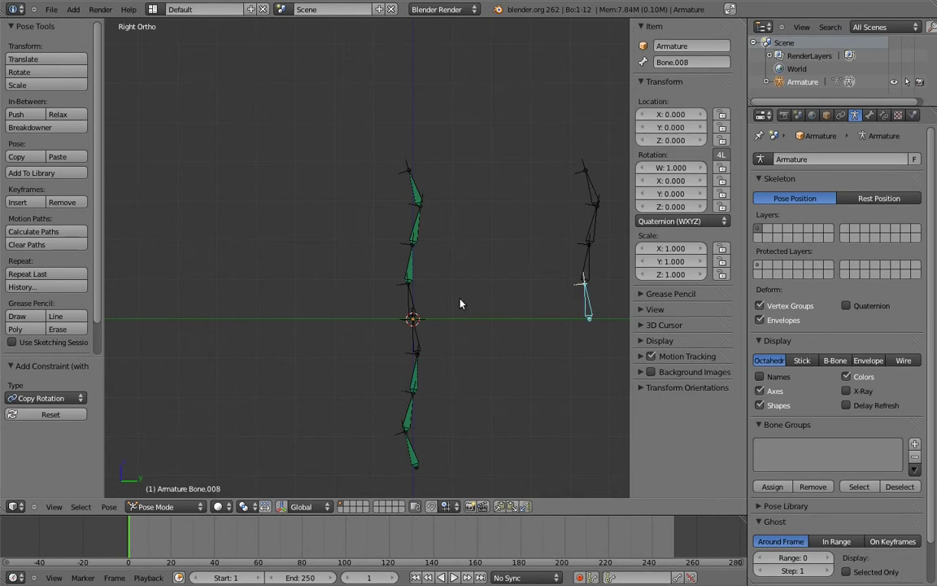
{"action": "right_click", "coordinate": [413, 305], "text": "shift"}
{"action": "key", "text": "ctrl+shift+c"}
{"action": "left_click", "coordinate": [413, 305]}
{"action": "right_click", "coordinate": [578, 307]}
{"action": "right_click", "coordinate": [412, 334], "text": "shift"}
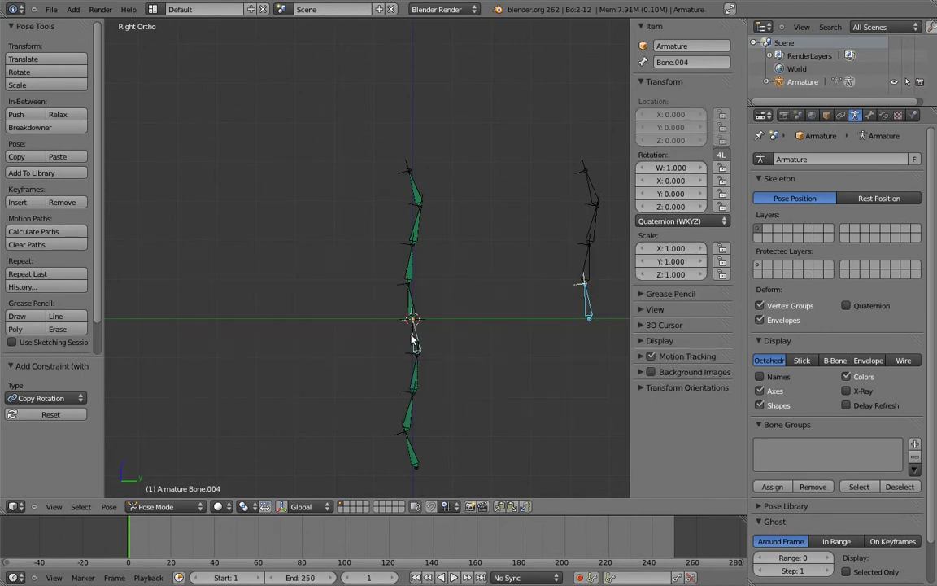
{"action": "key", "text": "ctrl+shift+c"}
{"action": "left_click", "coordinate": [412, 337]}
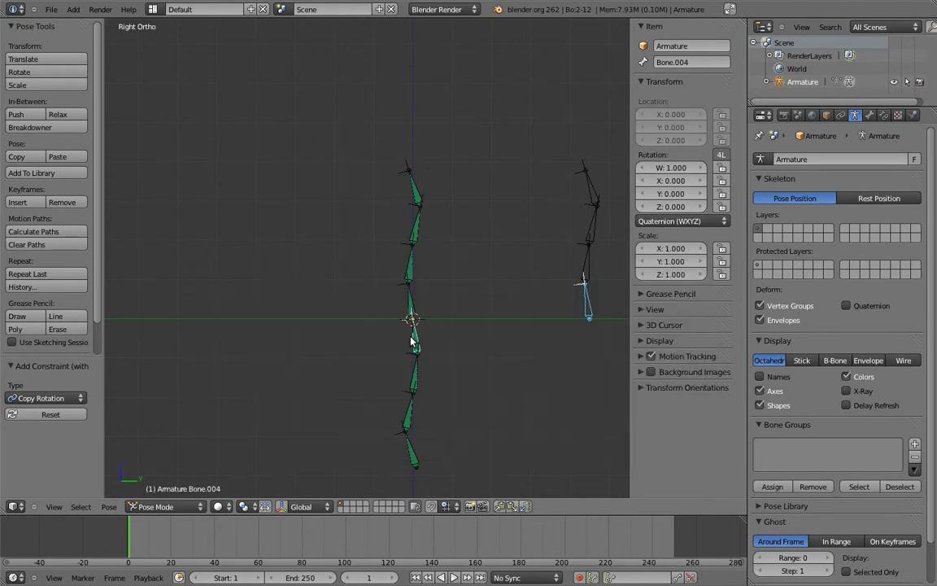
Step: Move the bottom bone Bone.007 up beside the spine
{"action": "right_click", "coordinate": [412, 455]}
{"action": "key", "text": "g"}
{"action": "left_click", "coordinate": [450, 278]}
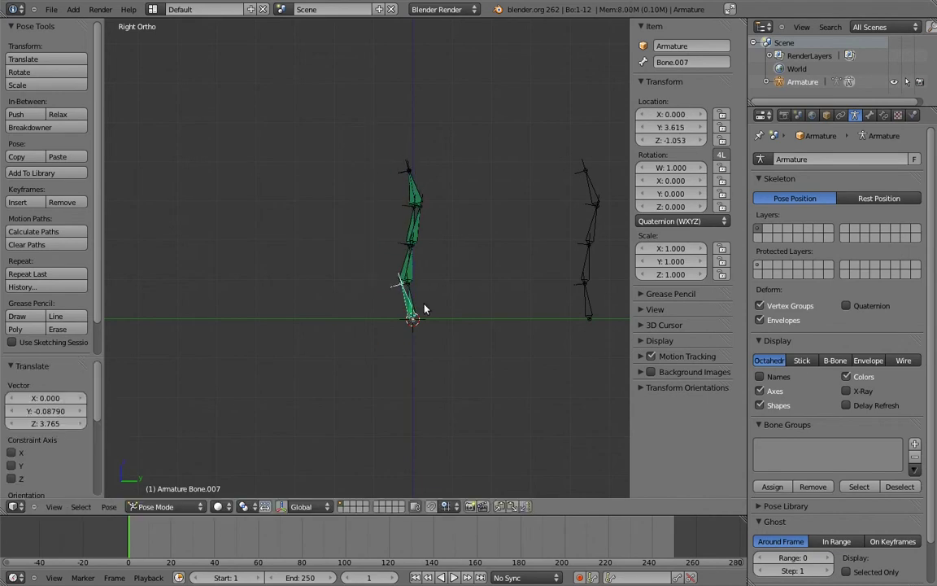
{"action": "scroll", "coordinate": [460, 293], "scroll_direction": "up", "scroll_amount": 2}
{"action": "scroll", "coordinate": [423, 298], "scroll_direction": "down", "scroll_amount": 3, "text": "ctrl"}
Step: Test the constraints by rotating the control chain's top bone horizontal
{"action": "scroll", "coordinate": [341, 309], "scroll_direction": "up", "scroll_amount": 2}
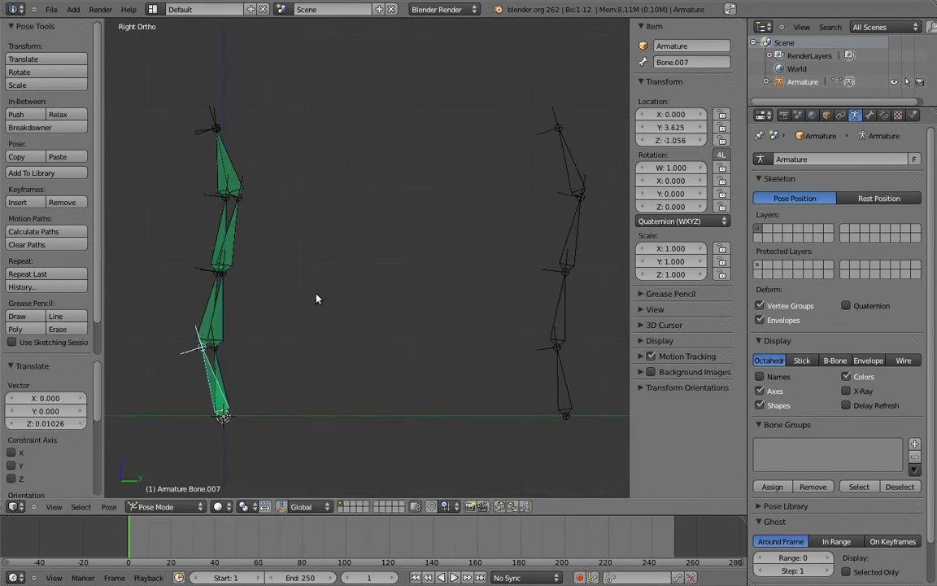
{"action": "right_click", "coordinate": [562, 159]}
{"action": "key", "text": "r"}
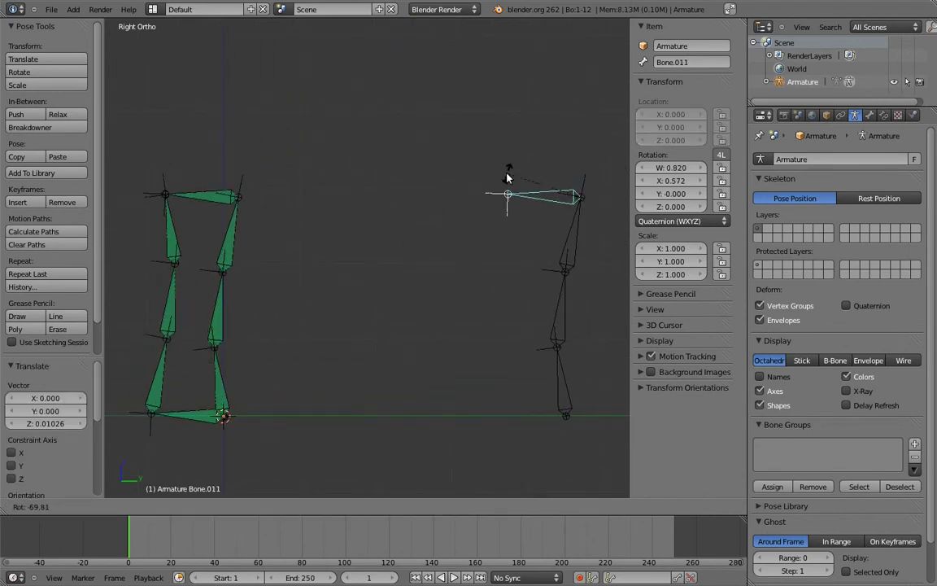
{"action": "left_click", "coordinate": [506, 181]}
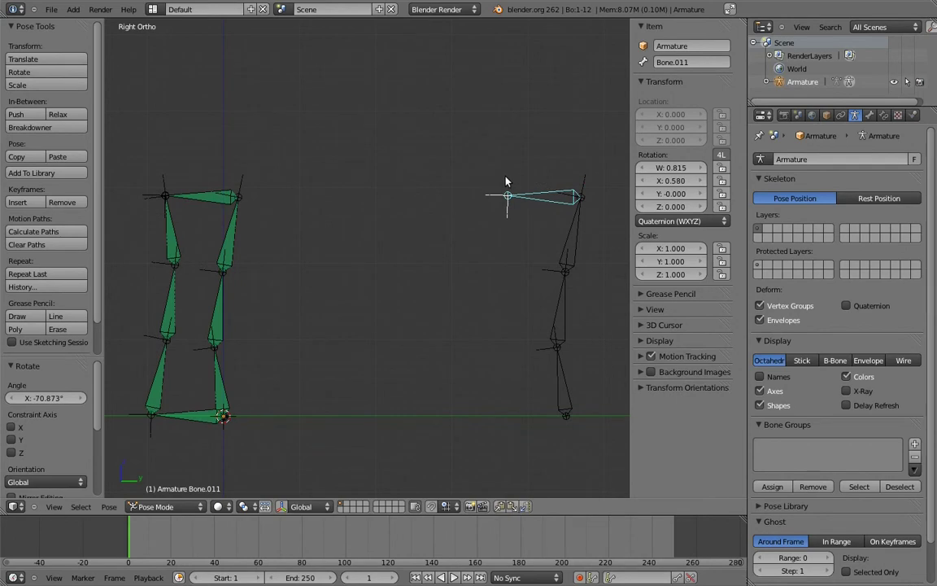
{"action": "scroll", "coordinate": [511, 216], "scroll_direction": "down", "scroll_amount": 3}
Step: Rotate control bones Bone.010 and Bone.009 to check the chains bend together
{"action": "right_click", "coordinate": [515, 237]}
{"action": "key", "text": "r"}
{"action": "left_click", "coordinate": [456, 243]}
{"action": "right_click", "coordinate": [504, 281]}
{"action": "key", "text": "r"}
{"action": "left_click", "coordinate": [538, 310]}
{"action": "key", "text": "r"}
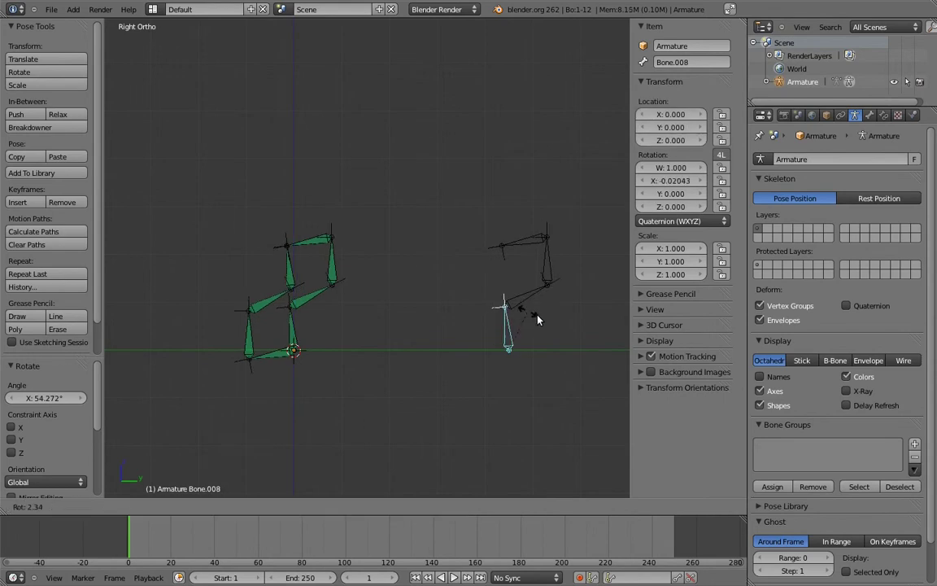
{"action": "left_click", "coordinate": [550, 378]}
{"action": "key", "text": "r"}
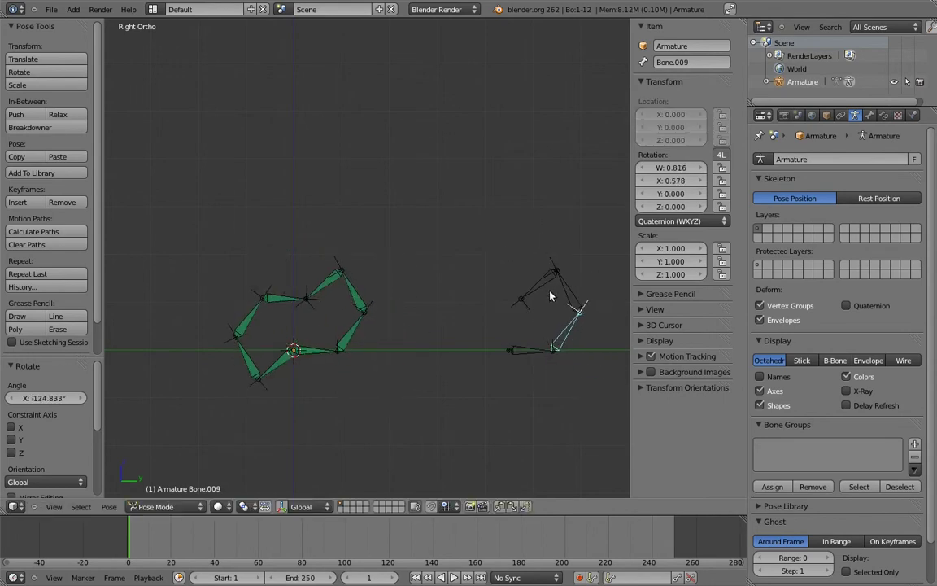
{"action": "left_click", "coordinate": [527, 349]}
Step: Reset all bone rotations, then tilt the top control bone about 26 degrees
{"action": "key", "text": "a"}
{"action": "key", "text": "alt+r"}
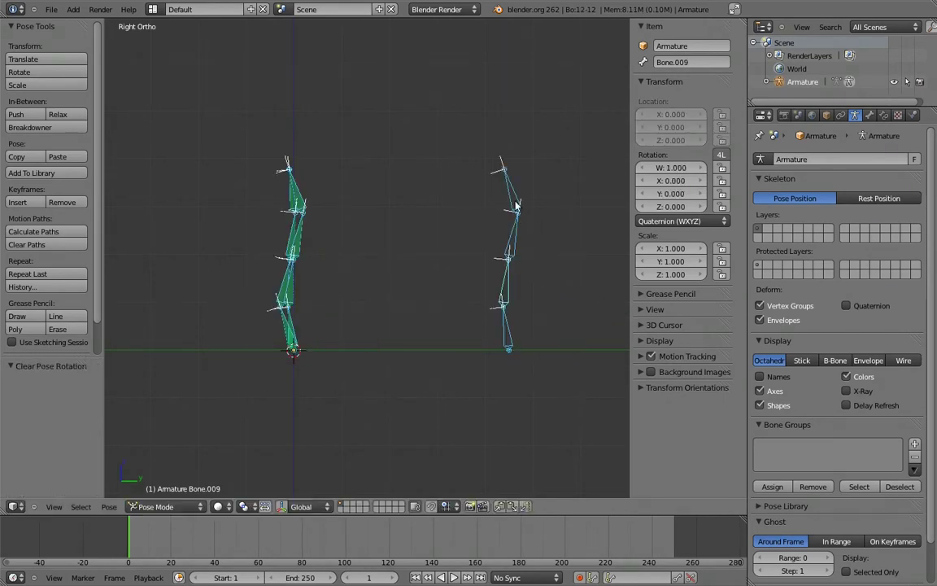
{"action": "right_click", "coordinate": [498, 175]}
{"action": "key", "text": "r"}
{"action": "left_click", "coordinate": [383, 171]}
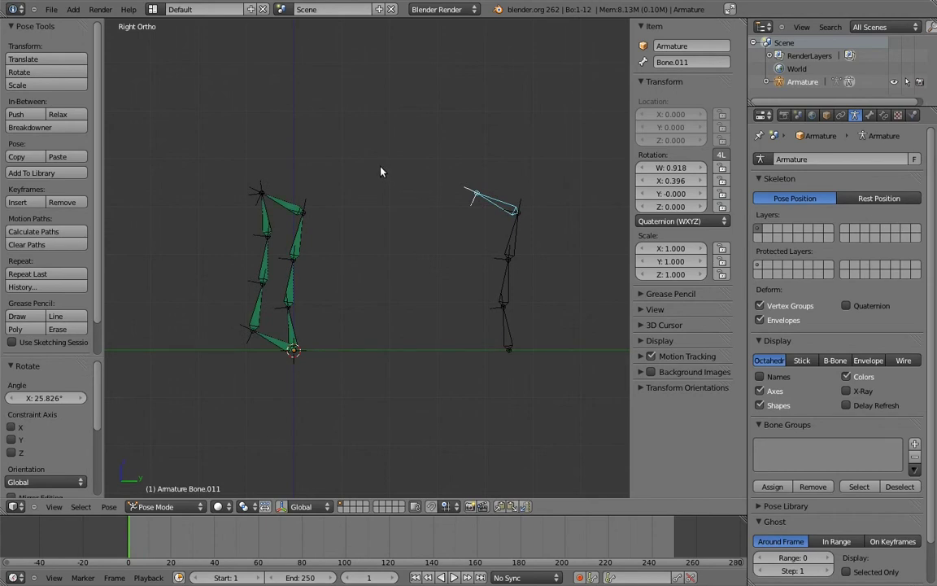
Step: Test-move Bone.007 and the bone named Bone to see the chain follow, cancelling the last move
{"action": "right_click", "coordinate": [265, 195]}
{"action": "scroll", "coordinate": [468, 241], "scroll_direction": "up", "scroll_amount": 5}
{"action": "middle_click_drag", "start_coordinate": [467, 241], "coordinate": [537, 260], "text": "shift"}
{"action": "scroll", "coordinate": [537, 260], "scroll_direction": "down", "scroll_amount": 1}
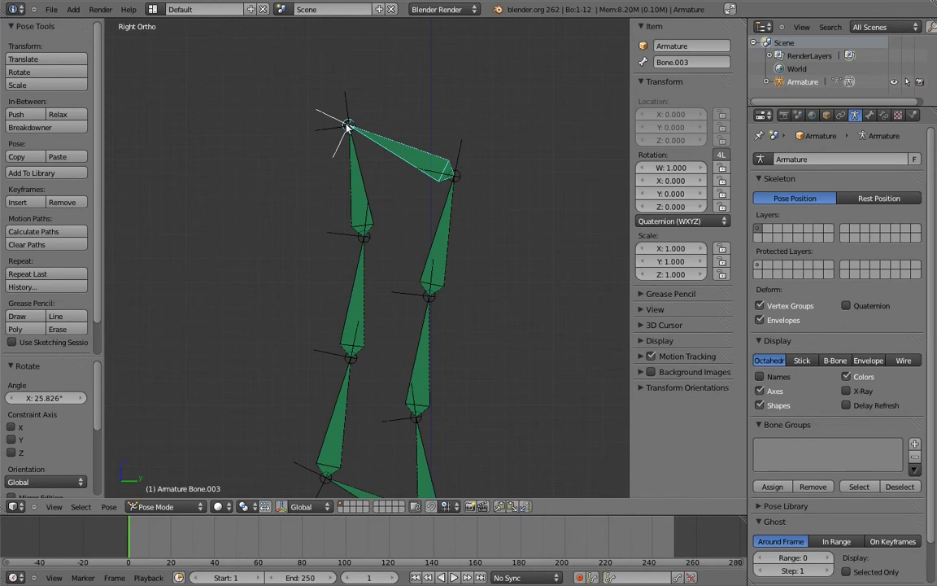
{"action": "scroll", "coordinate": [402, 152], "scroll_direction": "down", "scroll_amount": 1}
{"action": "scroll", "coordinate": [398, 251], "scroll_direction": "down", "scroll_amount": 1}
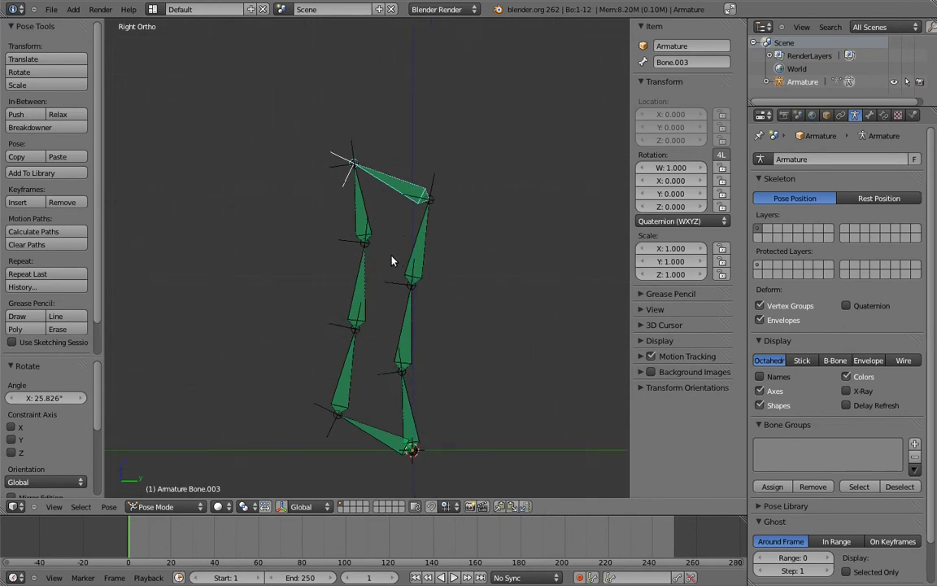
{"action": "right_click", "coordinate": [411, 422]}
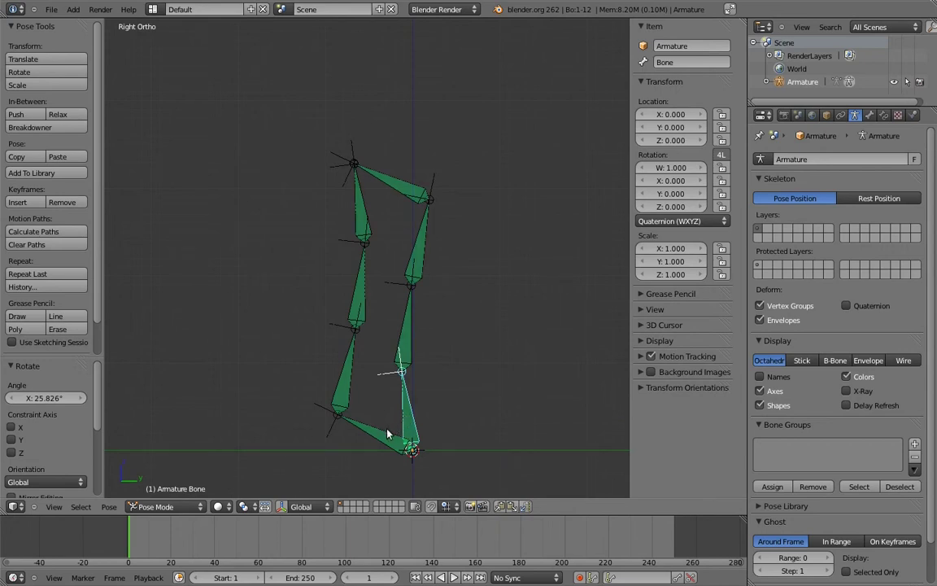
{"action": "right_click", "coordinate": [376, 437]}
{"action": "middle_click_drag", "start_coordinate": [376, 437], "coordinate": [345, 246], "text": "shift"}
{"action": "scroll", "coordinate": [391, 240], "scroll_direction": "down", "scroll_amount": 2}
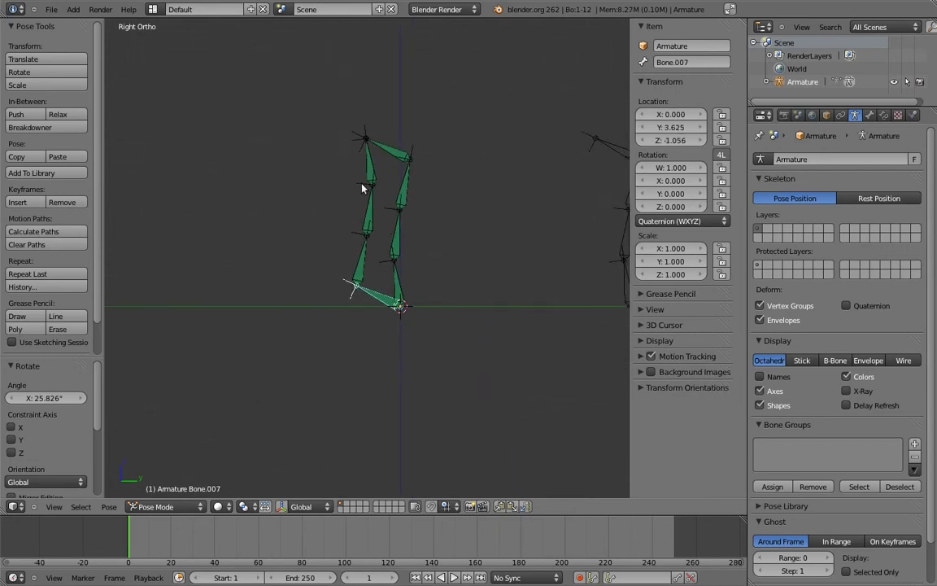
{"action": "key", "text": "g"}
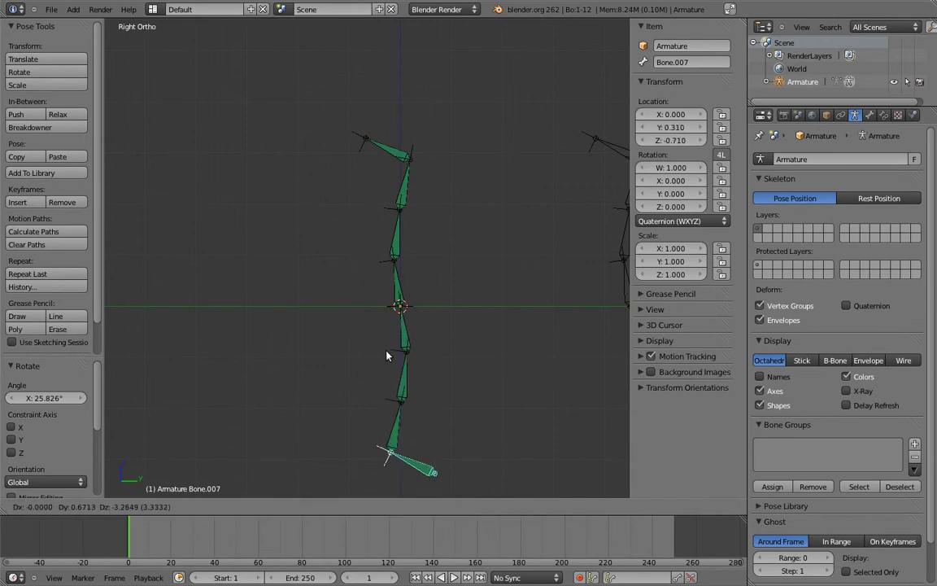
{"action": "left_click", "coordinate": [388, 356]}
{"action": "right_click", "coordinate": [403, 289]}
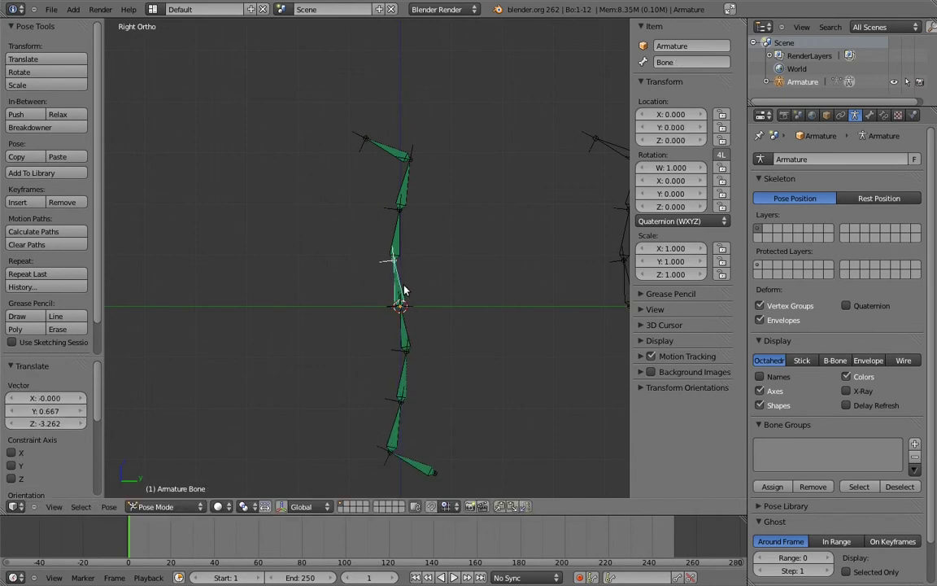
{"action": "key", "text": "g"}
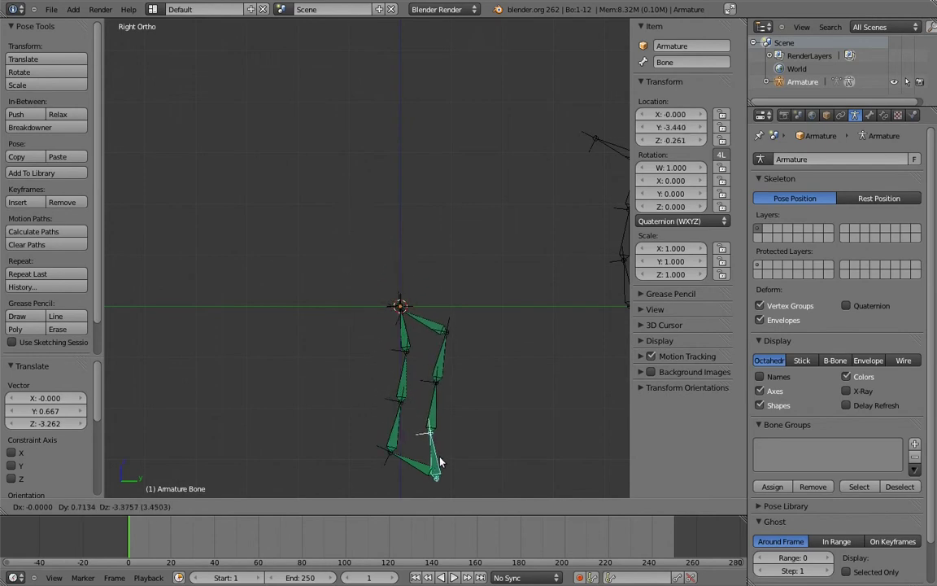
{"action": "key", "text": "Escape"}
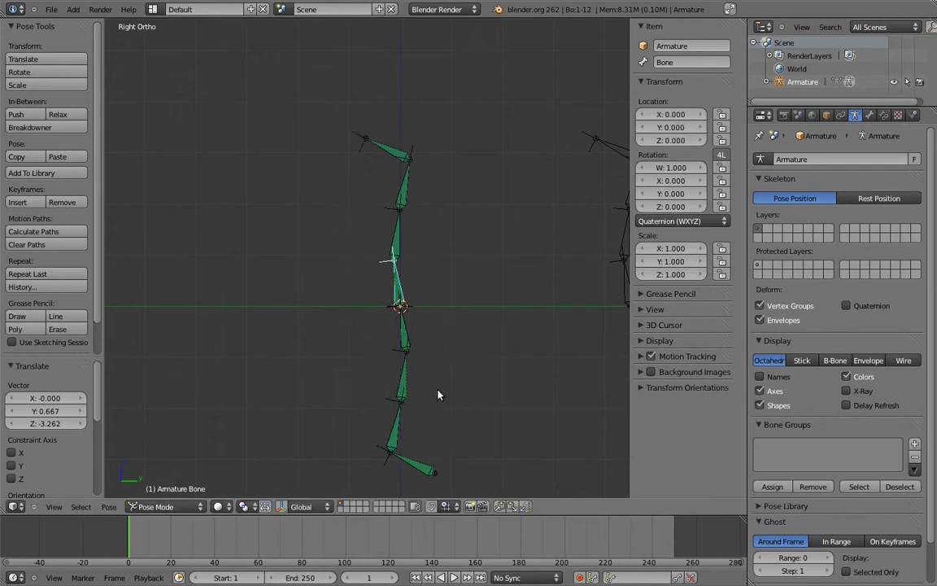
Step: Rotate the right armature's top bone and Bone.010 to curl the green chain, then undo and deselect
{"action": "middle_click_drag", "start_coordinate": [517, 278], "coordinate": [454, 318], "text": "shift"}
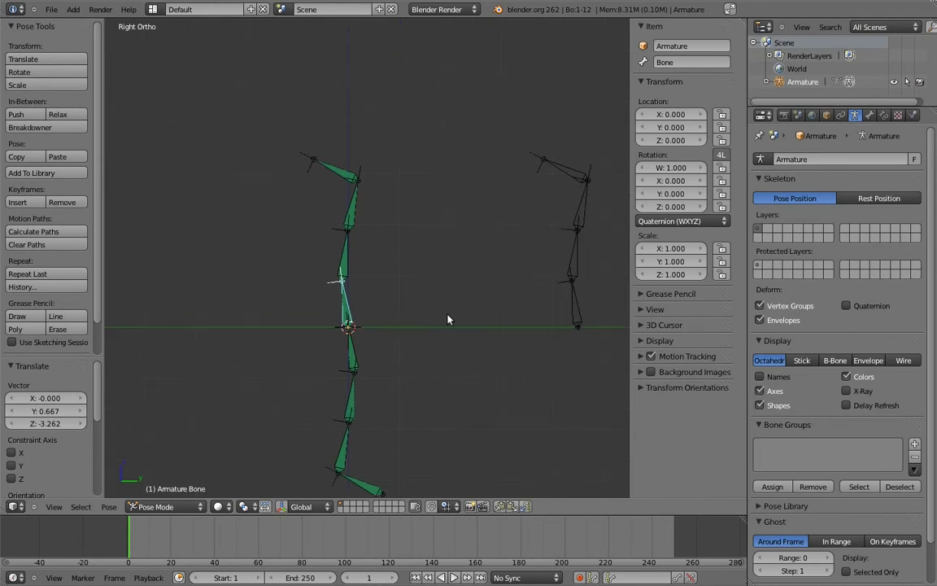
{"action": "scroll", "coordinate": [455, 318], "scroll_direction": "down", "scroll_amount": 2}
{"action": "right_click", "coordinate": [498, 202]}
{"action": "key", "text": "r"}
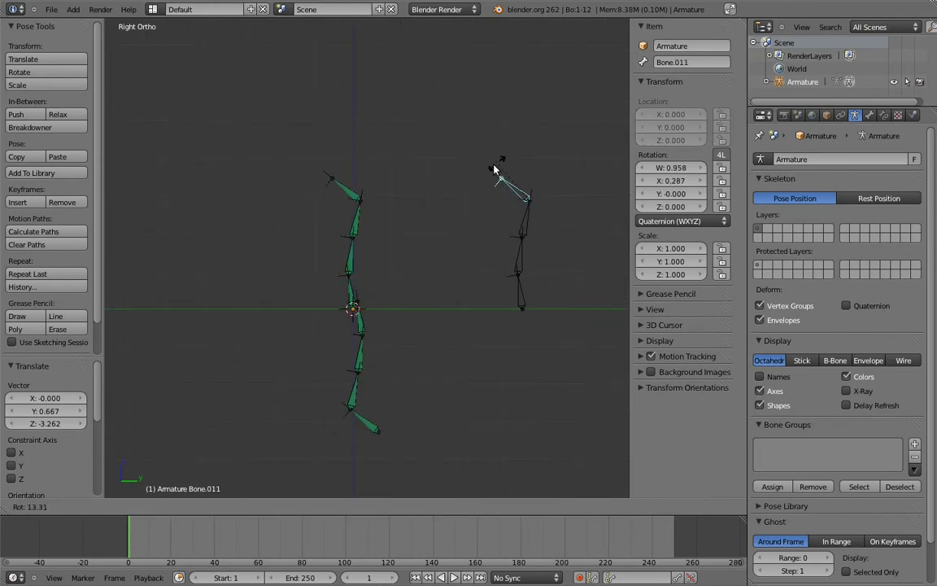
{"action": "left_click", "coordinate": [494, 177]}
{"action": "key", "text": "r"}
{"action": "left_click", "coordinate": [469, 227]}
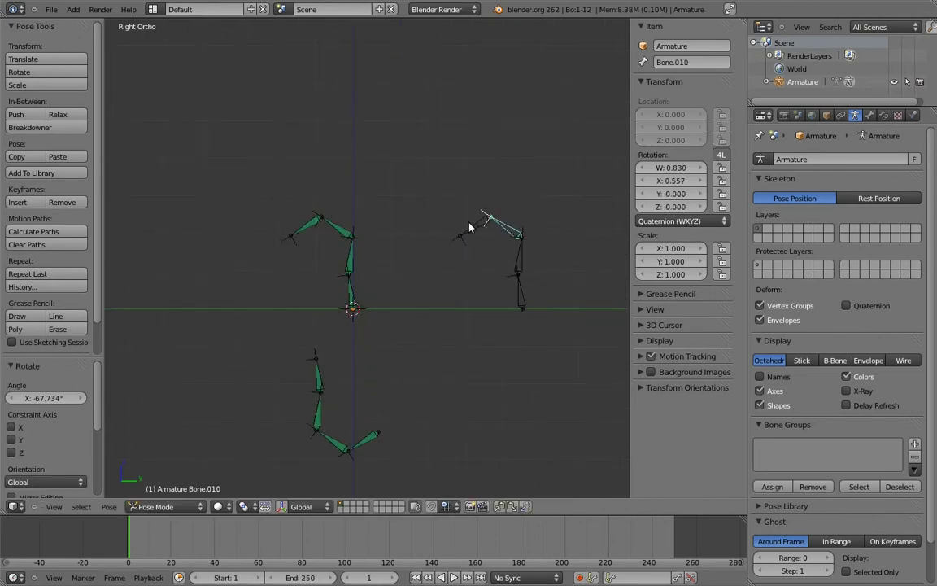
{"action": "key", "text": "ctrl+z"}
{"action": "key", "text": "ctrl+z"}
{"action": "key", "text": "ctrl+z"}
{"action": "key", "text": "a"}
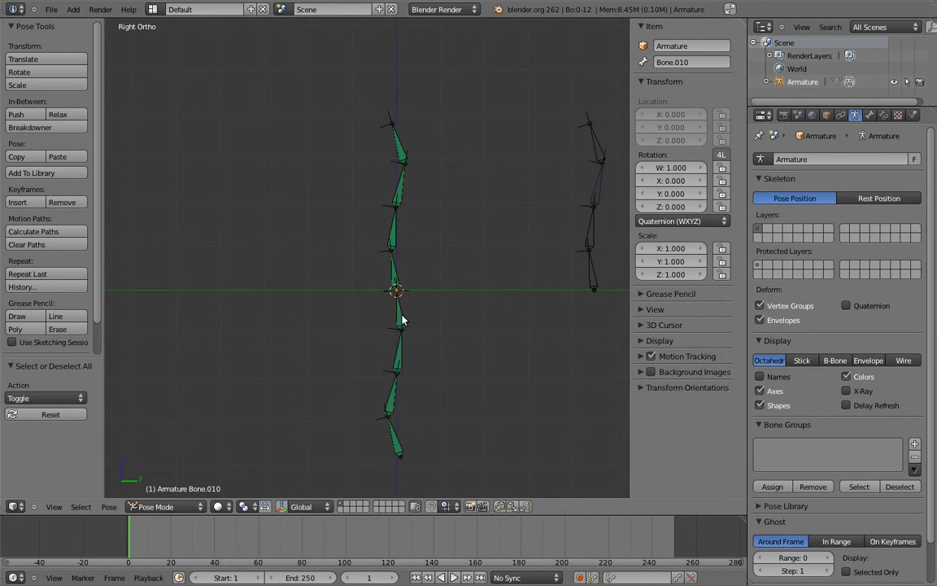
Step: Delete the Copy Rotation constraints on Bone.004, Bone.005, Bone.006 and Bone.007, then enter Edit Mode
{"action": "right_click", "coordinate": [401, 319]}
{"action": "left_click", "coordinate": [883, 115]}
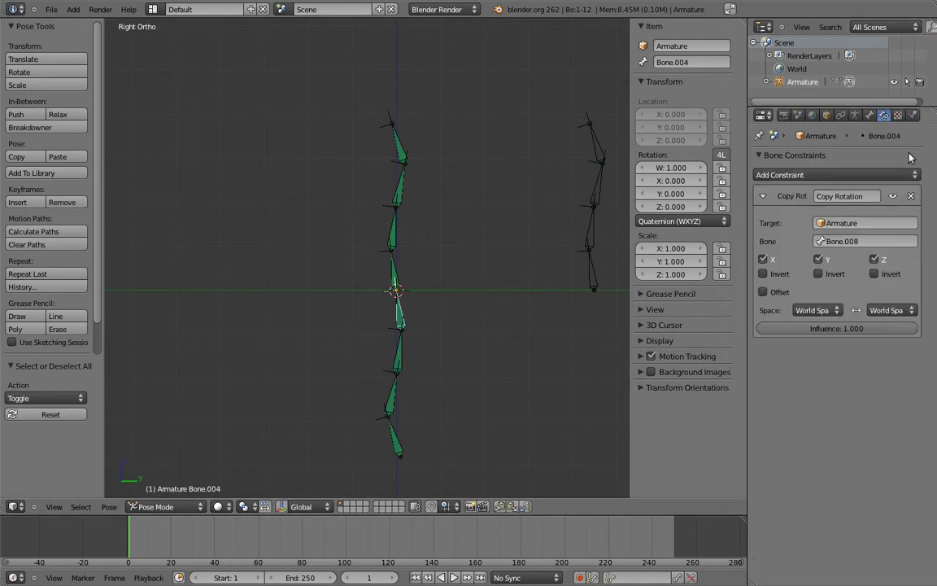
{"action": "left_click", "coordinate": [911, 196]}
{"action": "right_click", "coordinate": [398, 354]}
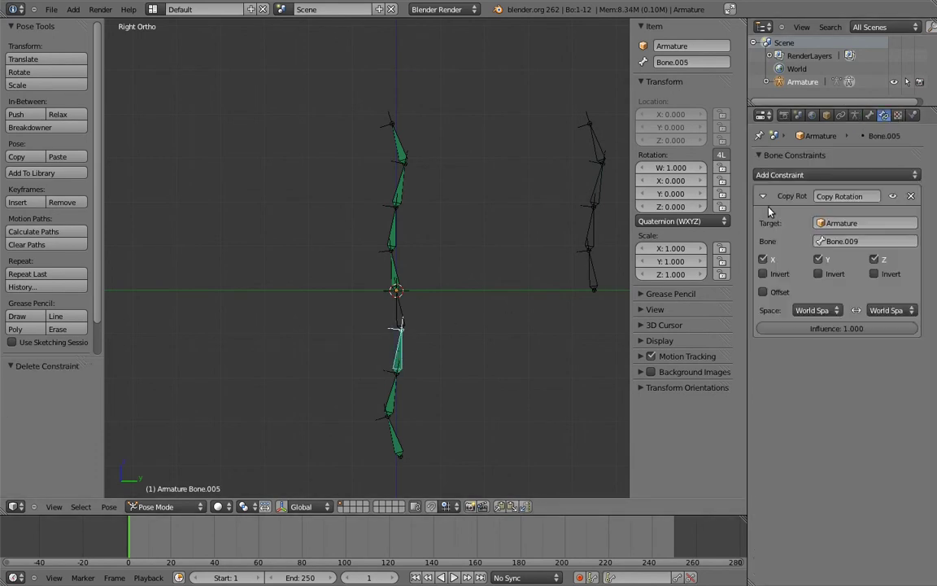
{"action": "left_click", "coordinate": [912, 196]}
{"action": "right_click", "coordinate": [394, 383]}
{"action": "left_click", "coordinate": [911, 196]}
{"action": "right_click", "coordinate": [395, 435]}
{"action": "left_click", "coordinate": [911, 196]}
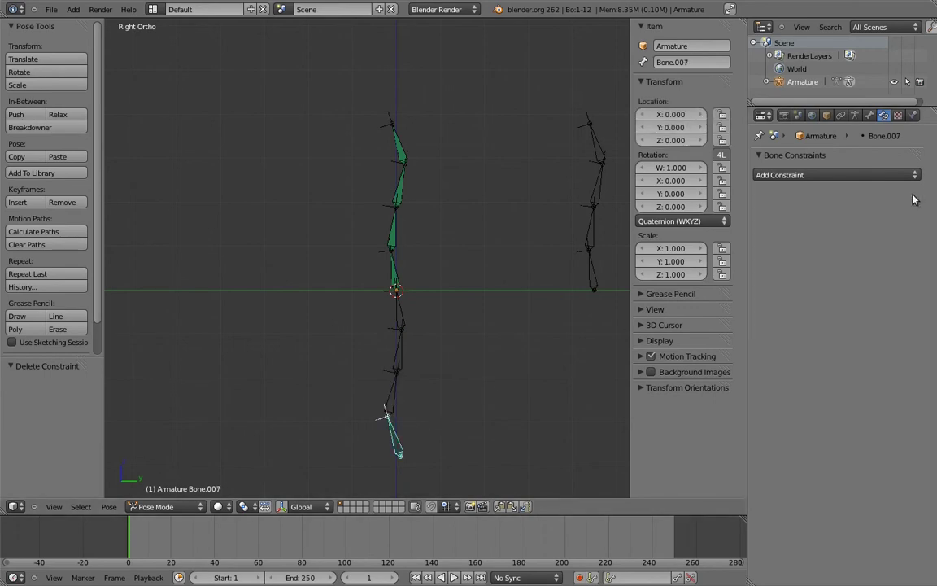
{"action": "key", "text": "Tab"}
{"action": "right_click", "coordinate": [399, 309], "text": "shift"}
Step: Select the rest of the lower chain and switch its direction with Alt+F
{"action": "right_click", "coordinate": [396, 350], "text": "shift"}
{"action": "right_click", "coordinate": [392, 392], "text": "shift"}
{"action": "key", "text": "alt+f"}
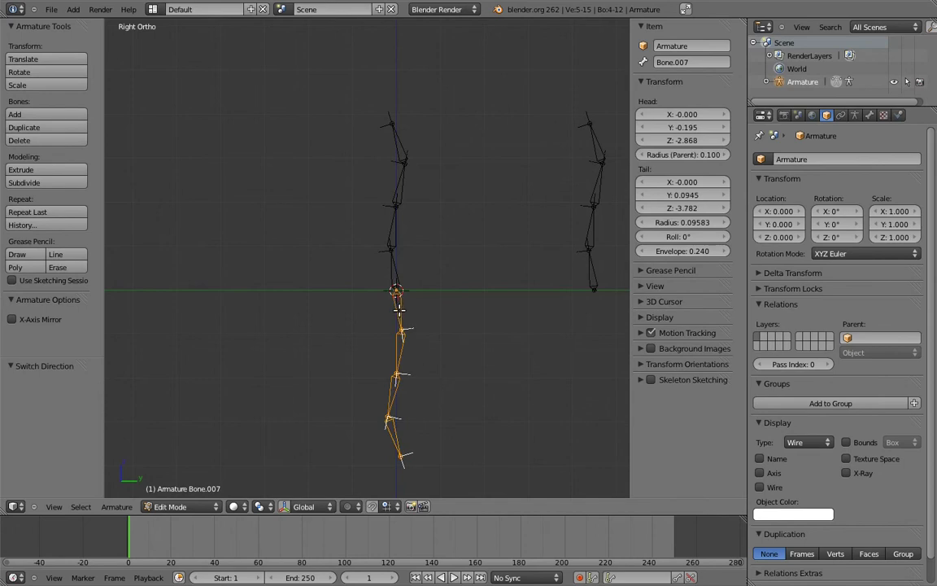
Step: Parent Bone.004 to Bone.008 and Bone.005 to Bone.009, keeping offset
{"action": "right_click", "coordinate": [399, 309]}
{"action": "right_click", "coordinate": [591, 273], "text": "shift"}
{"action": "key", "text": "ctrl+p"}
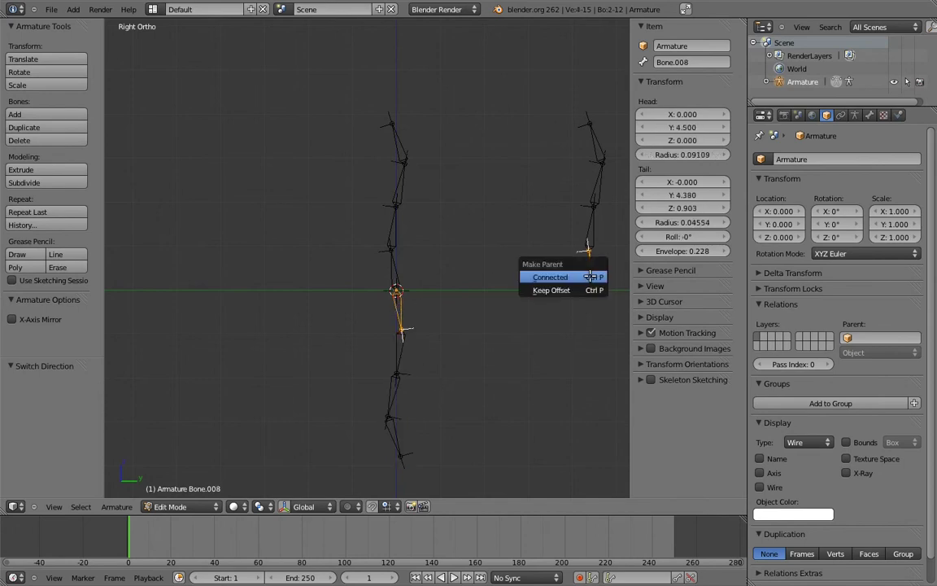
{"action": "left_click", "coordinate": [591, 290]}
{"action": "right_click", "coordinate": [396, 351]}
{"action": "right_click", "coordinate": [591, 225], "text": "shift"}
{"action": "key", "text": "ctrl+p"}
{"action": "left_click", "coordinate": [586, 228]}
Step: Parent Bone.006 to the next right-chain bone and Bone.007 to Bone.011, keeping offset
{"action": "right_click", "coordinate": [393, 395]}
{"action": "right_click", "coordinate": [599, 184], "text": "shift"}
{"action": "key", "text": "ctrl+p"}
{"action": "left_click", "coordinate": [529, 192]}
{"action": "right_click", "coordinate": [397, 436]}
{"action": "right_click", "coordinate": [586, 147], "text": "shift"}
{"action": "key", "text": "ctrl+p"}
{"action": "left_click", "coordinate": [585, 146]}
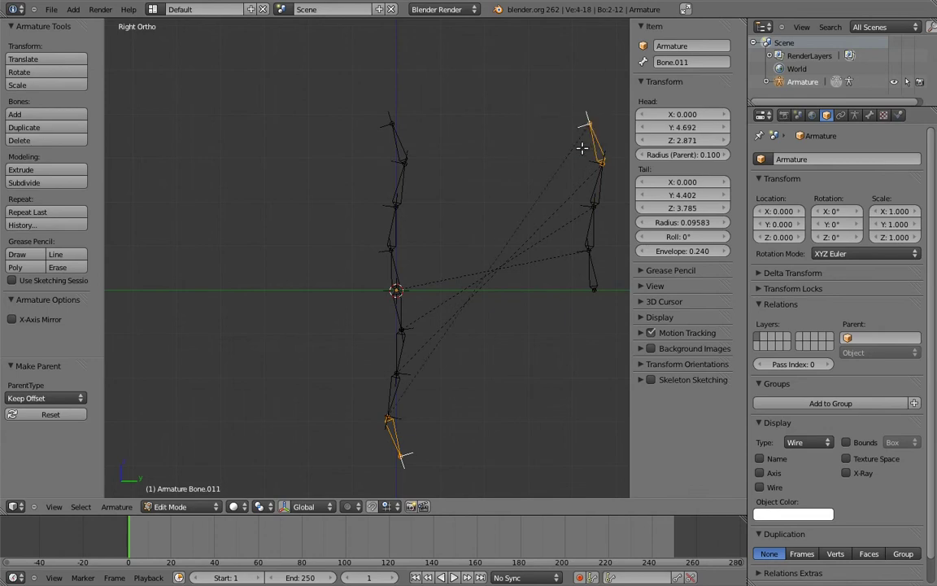
Step: In Pose Mode, test-rotate the right chain's top bone and Bone.010, cancelling each
{"action": "key", "text": "ctrl+Tab"}
{"action": "right_click", "coordinate": [584, 134]}
{"action": "key", "text": "r"}
{"action": "key", "text": "Escape"}
{"action": "right_click", "coordinate": [597, 183]}
{"action": "key", "text": "r"}
{"action": "key", "text": "Escape"}
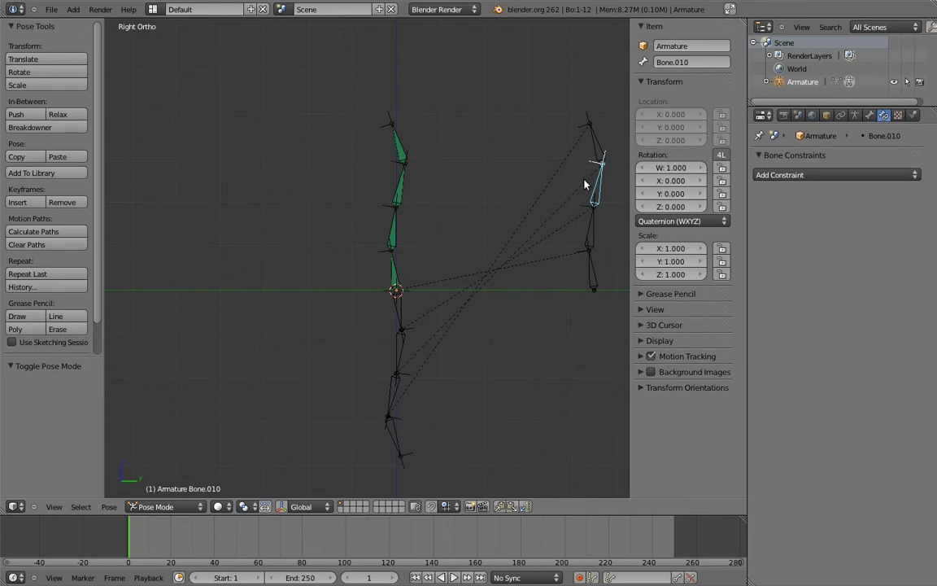
Step: Give Bone.005 a Copy Location constraint targeting Bone.004, slid to Bone.004's tail
{"action": "scroll", "coordinate": [466, 244], "scroll_direction": "up", "scroll_amount": 4}
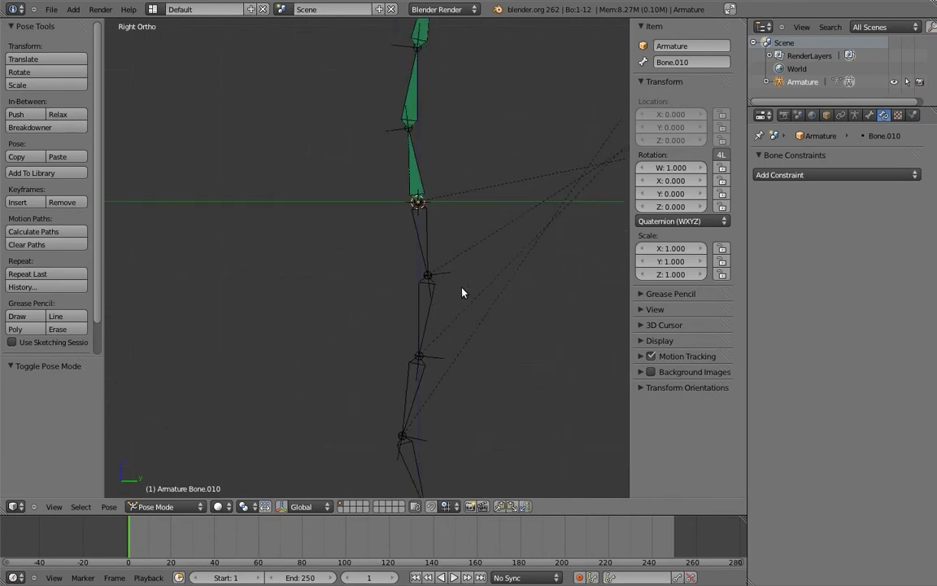
{"action": "right_click", "coordinate": [416, 254]}
{"action": "right_click", "coordinate": [412, 310], "text": "shift"}
{"action": "key", "text": "ctrl+shift+c"}
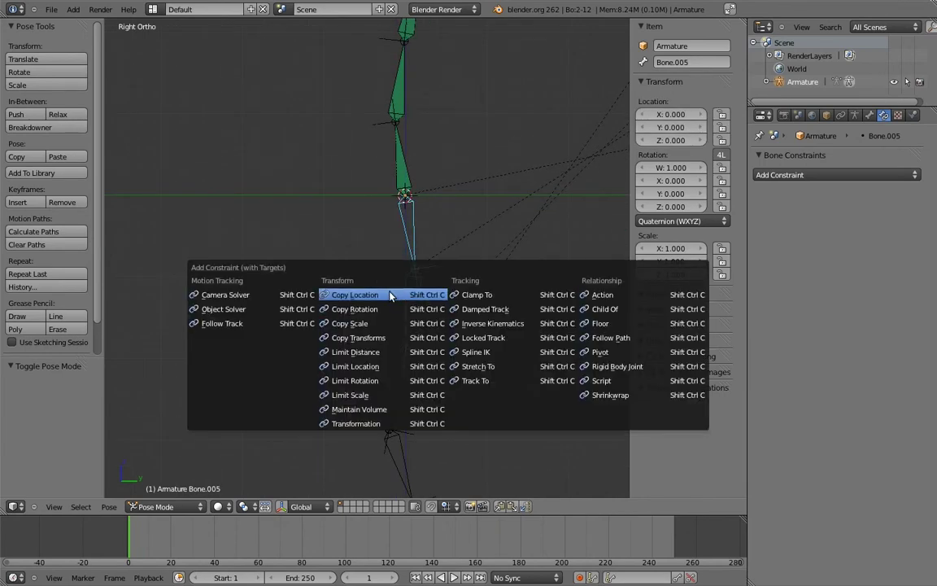
{"action": "left_click", "coordinate": [391, 296]}
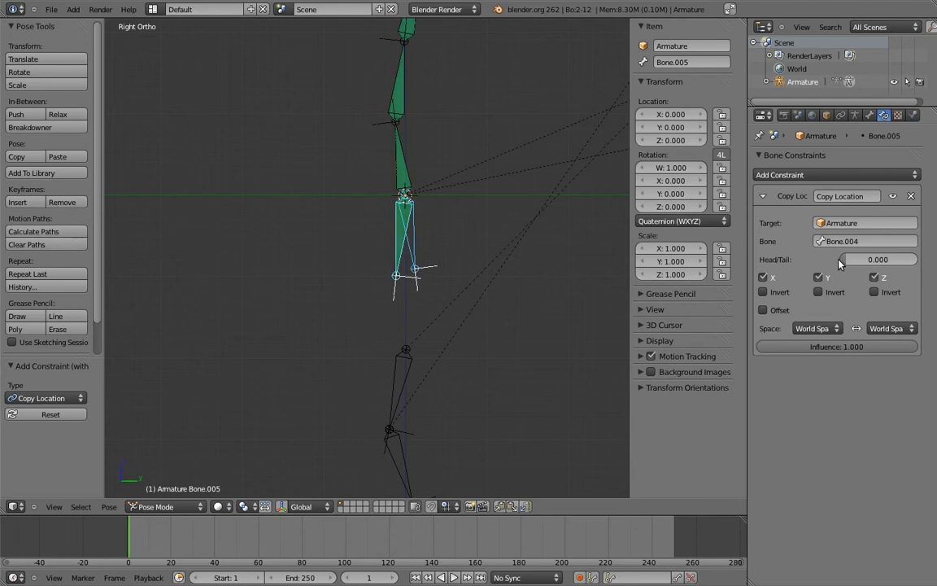
{"action": "left_click_drag", "start_coordinate": [846, 260], "coordinate": [932, 257]}
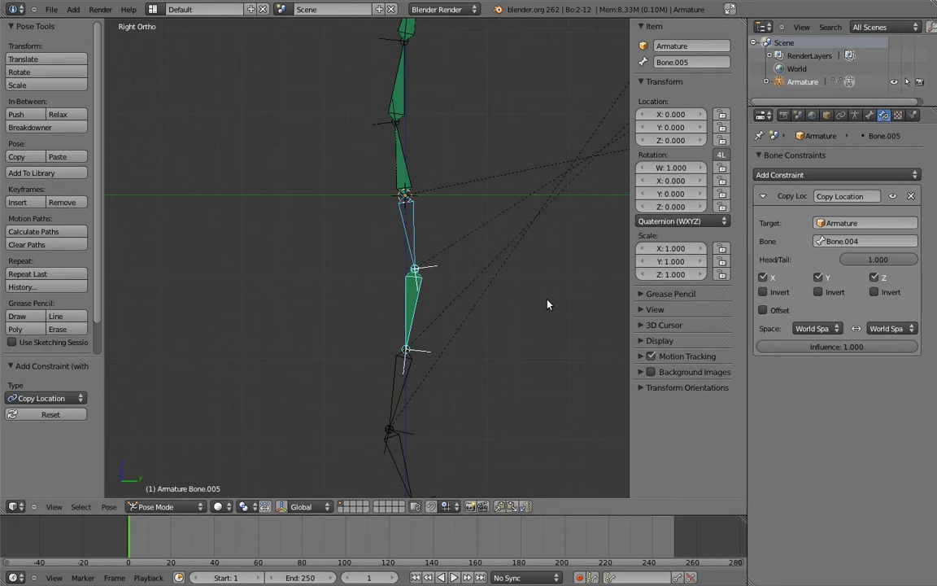
Step: Test-rotate Bone.004 to check that Bone.005 follows, cancelling back to rest
{"action": "scroll", "coordinate": [519, 246], "scroll_direction": "down", "scroll_amount": 2}
{"action": "scroll", "coordinate": [484, 262], "scroll_direction": "down", "scroll_amount": 2}
{"action": "right_click", "coordinate": [352, 292]}
{"action": "key", "text": "r"}
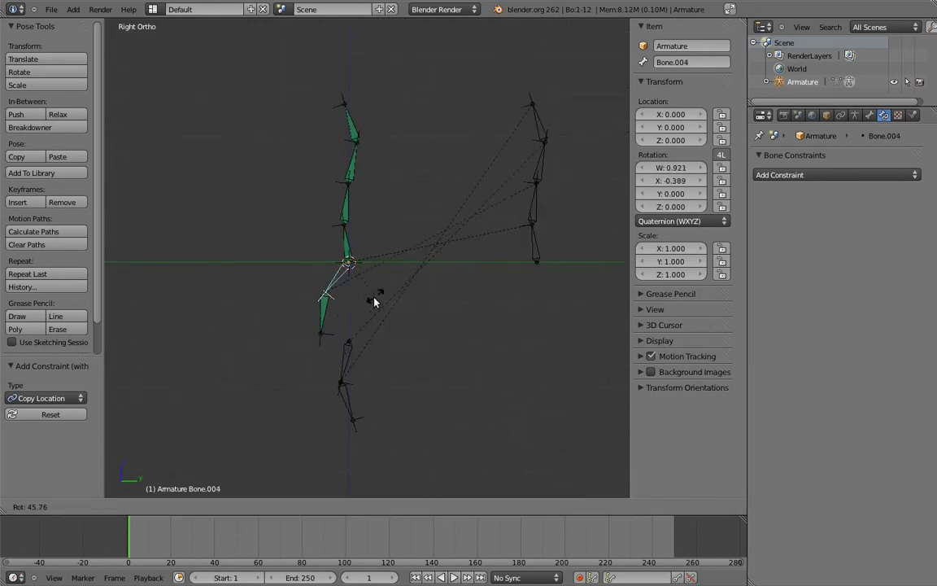
{"action": "key", "text": "Escape"}
{"action": "key", "text": "r"}
{"action": "key", "text": "Escape"}
Step: Add Copy Location constraints to Bone.006 (target Bone.005) and Bone.007 (target Bone.006's tail)
{"action": "right_click", "coordinate": [352, 330]}
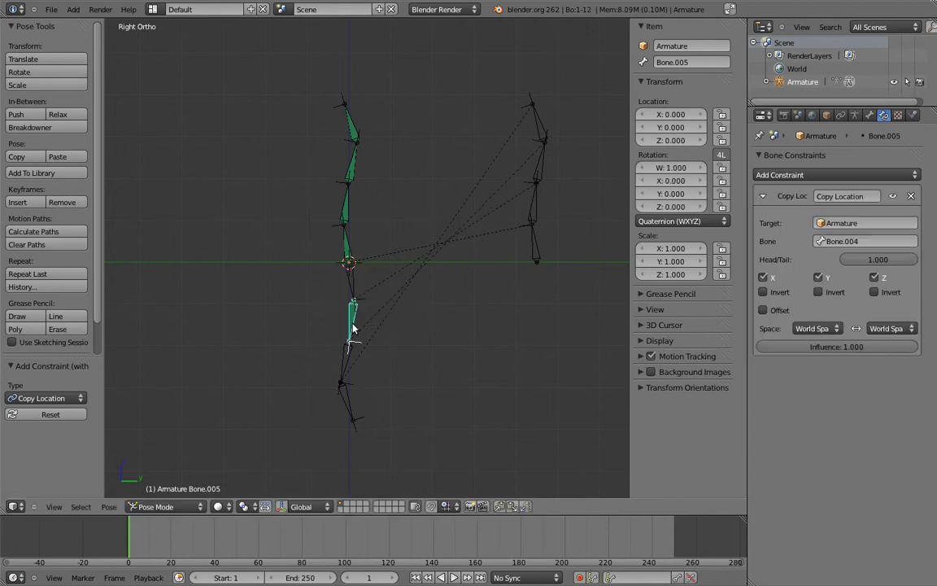
{"action": "right_click", "coordinate": [350, 363], "text": "shift"}
{"action": "key", "text": "ctrl+shift+c"}
{"action": "left_click", "coordinate": [341, 363]}
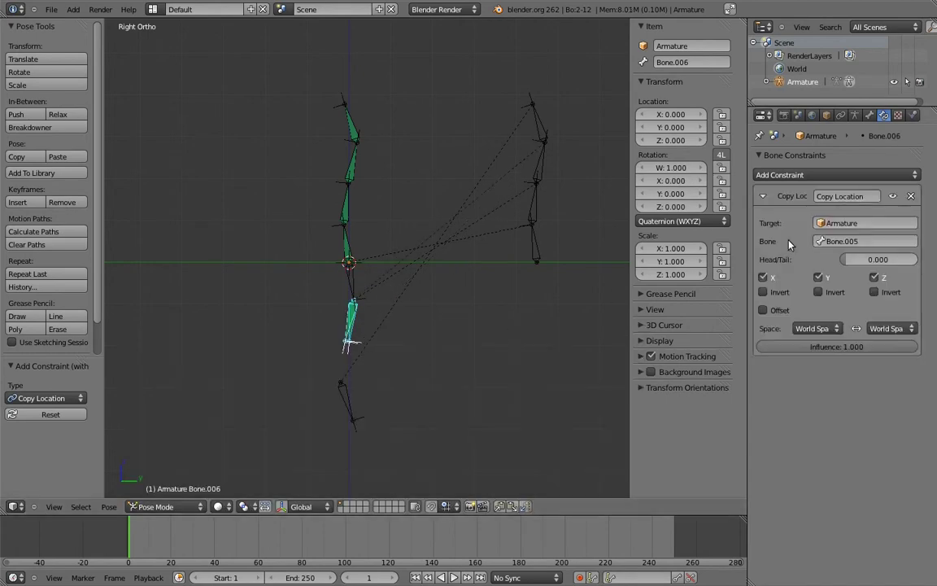
{"action": "right_click", "coordinate": [343, 376]}
{"action": "right_click", "coordinate": [351, 410], "text": "shift"}
{"action": "key", "text": "ctrl+shift+c"}
{"action": "left_click", "coordinate": [324, 347]}
{"action": "left_click_drag", "start_coordinate": [872, 268], "coordinate": [915, 262]}
{"action": "middle_click_drag", "start_coordinate": [402, 298], "coordinate": [448, 306], "text": "shift"}
{"action": "scroll", "coordinate": [448, 305], "scroll_direction": "up", "scroll_amount": 4}
Step: Add a new bone, Bone.012, placed horizontally at the hip
{"action": "key", "text": "Tab"}
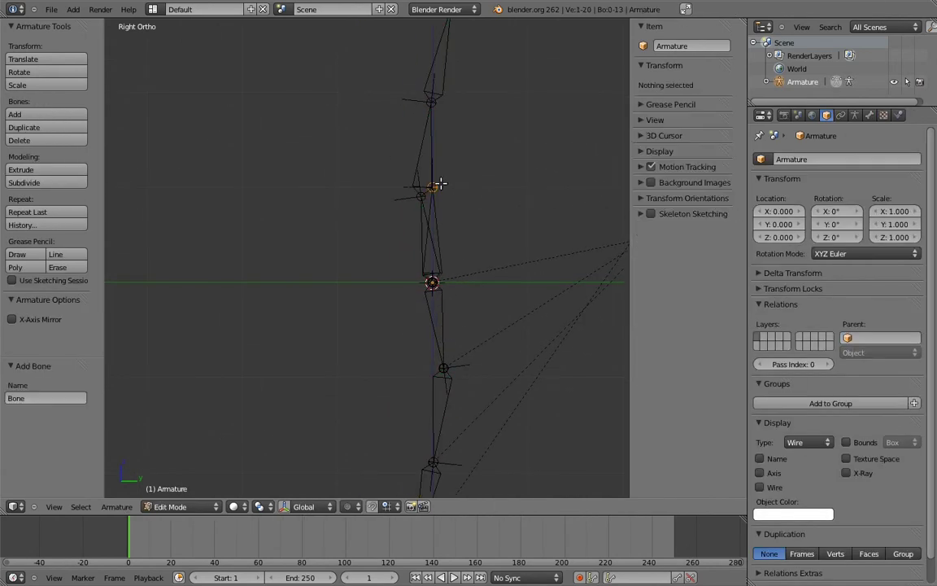
{"action": "key", "text": "shift+a"}
{"action": "key", "text": "g"}
{"action": "left_click", "coordinate": [392, 282]}
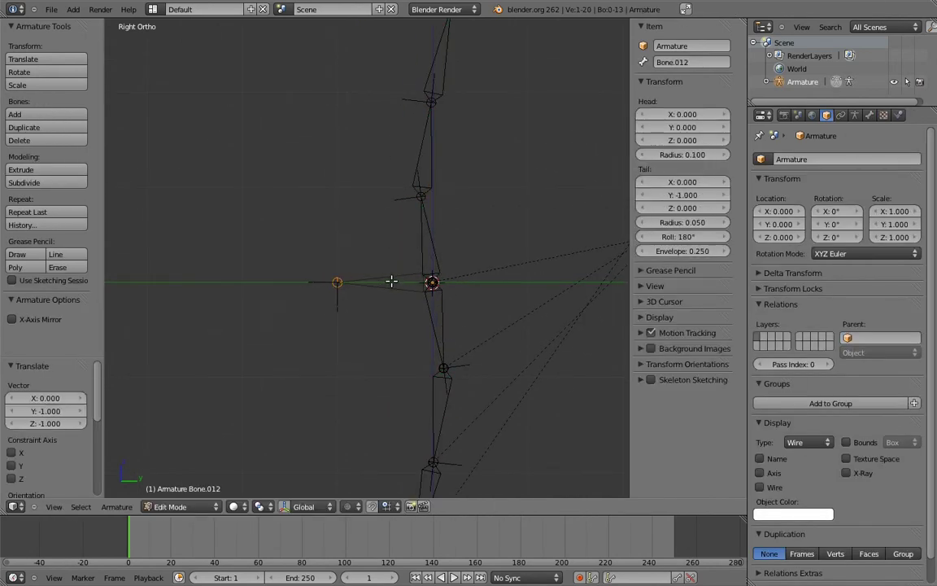
{"action": "key", "text": "ctrl+KP_6"}
{"action": "key", "text": "ctrl+KP_6"}
{"action": "key", "text": "ctrl+Tab"}
Step: Give Bone.004 a Copy Location constraint targeting Bone.012
{"action": "right_click", "coordinate": [360, 275]}
{"action": "right_click", "coordinate": [412, 342], "text": "shift"}
{"action": "key", "text": "ctrl+shift+c"}
{"action": "left_click", "coordinate": [402, 317]}
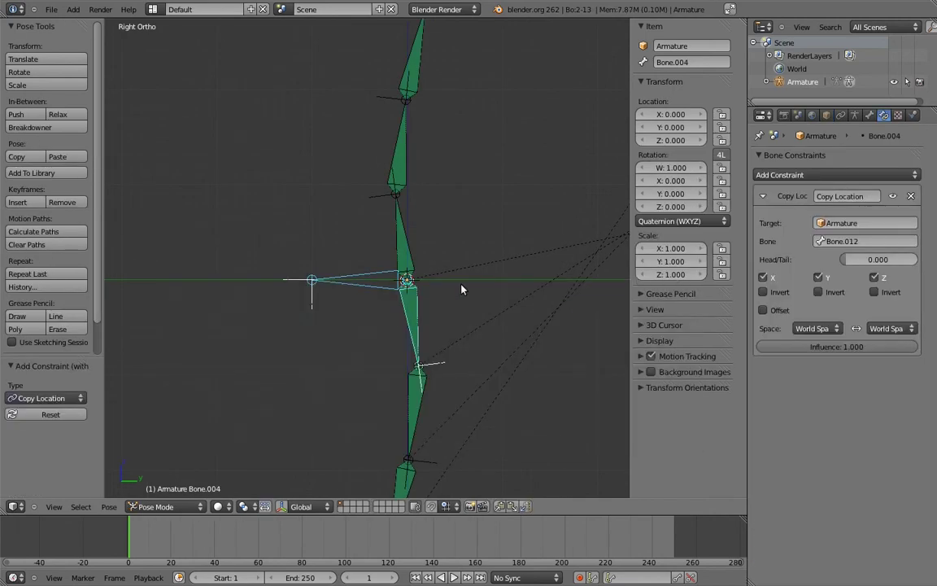
{"action": "scroll", "coordinate": [413, 257], "scroll_direction": "down", "scroll_amount": 2}
{"action": "scroll", "coordinate": [431, 240], "scroll_direction": "down", "scroll_amount": 2}
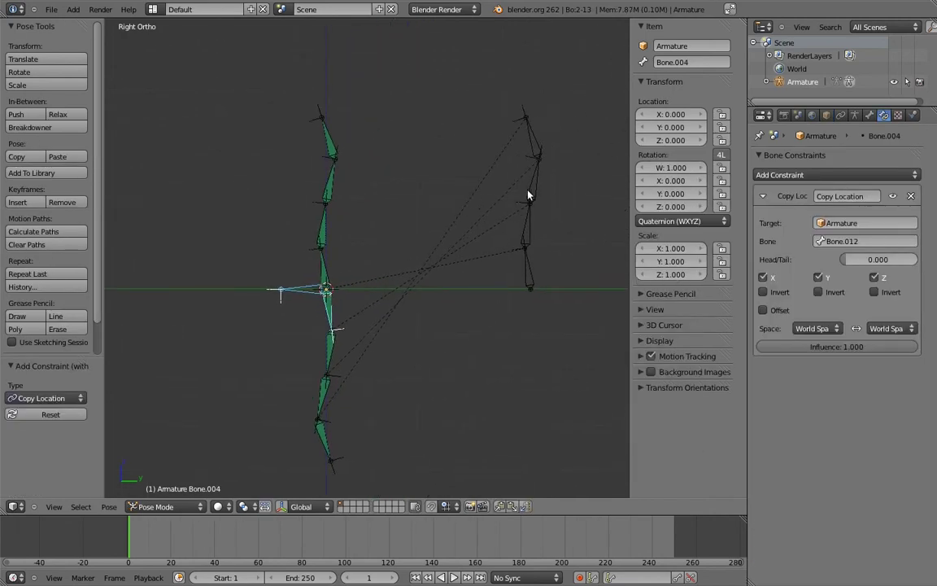
Step: Bend the right chain by rotating Bone.009, Bone.010, Bone.011 and Bone.008
{"action": "right_click", "coordinate": [533, 218]}
{"action": "key", "text": "r"}
{"action": "left_click", "coordinate": [465, 200]}
{"action": "right_click", "coordinate": [465, 199]}
{"action": "key", "text": "r"}
{"action": "left_click", "coordinate": [427, 230]}
{"action": "right_click", "coordinate": [427, 231]}
{"action": "key", "text": "r"}
{"action": "left_click", "coordinate": [449, 154]}
{"action": "right_click", "coordinate": [469, 224]}
{"action": "key", "text": "r"}
{"action": "left_click", "coordinate": [537, 228]}
{"action": "right_click", "coordinate": [528, 258]}
{"action": "key", "text": "r"}
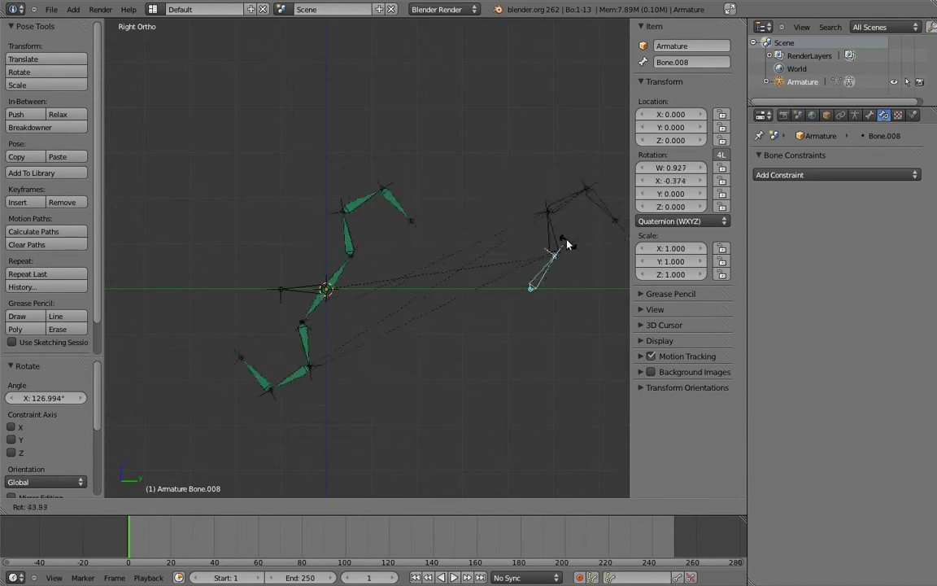
{"action": "left_click", "coordinate": [556, 221]}
Step: From the front view, rotate Bone.008, Bone.009 and Bone.010 further, orbiting to inspect both chains
{"action": "key", "text": "KP_1"}
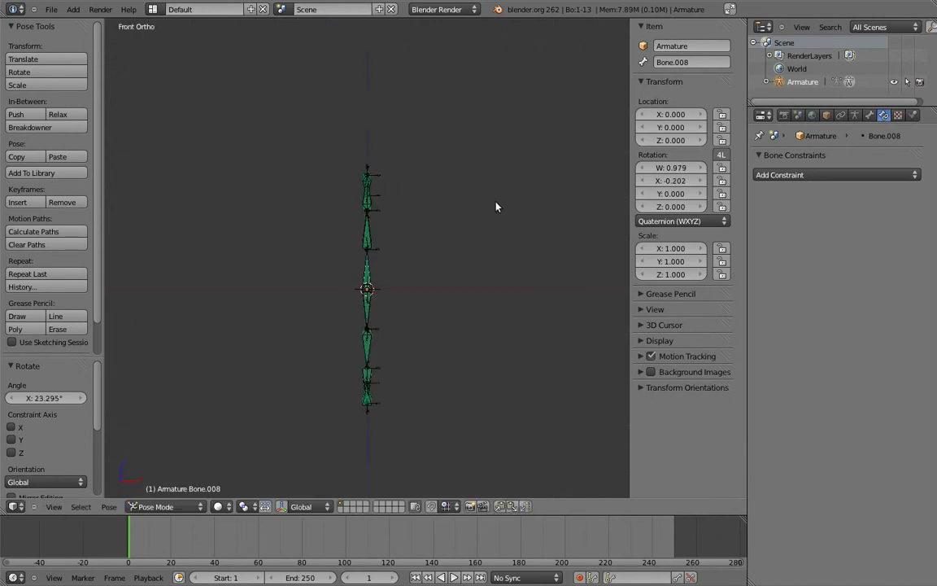
{"action": "key", "text": "r"}
{"action": "left_click", "coordinate": [493, 261]}
{"action": "middle_click_drag", "start_coordinate": [439, 255], "coordinate": [411, 257]}
{"action": "right_click", "coordinate": [437, 210]}
{"action": "key", "text": "r"}
{"action": "left_click", "coordinate": [345, 200]}
{"action": "middle_click_drag", "start_coordinate": [372, 198], "coordinate": [418, 218]}
{"action": "right_click", "coordinate": [418, 218]}
{"action": "key", "text": "r"}
{"action": "key", "text": "r"}
{"action": "left_click", "coordinate": [417, 329]}
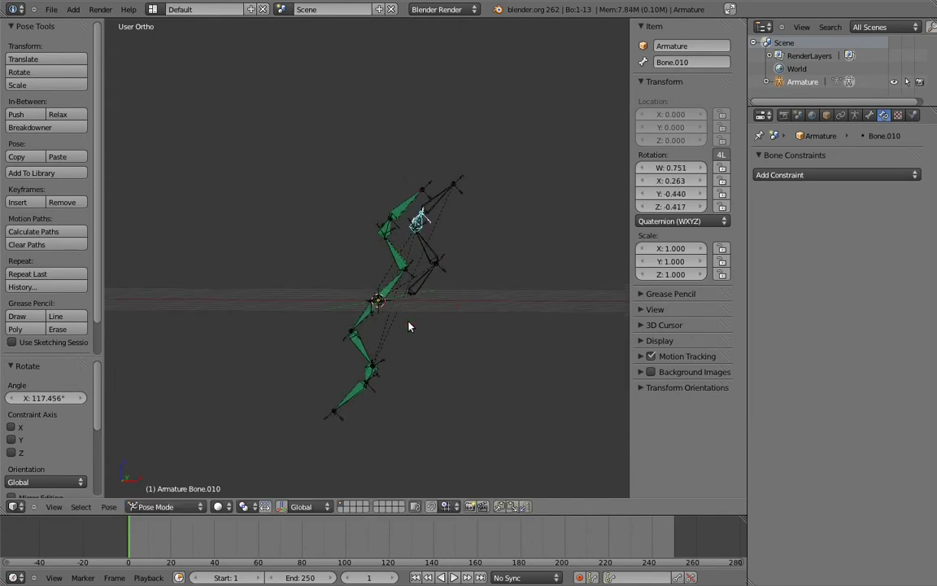
{"action": "mouse_move", "coordinate": [417, 325]}
{"action": "middle_mouse_down"}
{"action": "mouse_move", "coordinate": [221, 349]}
{"action": "mouse_move", "coordinate": [501, 388]}
{"action": "mouse_move", "coordinate": [551, 260]}
{"action": "mouse_move", "coordinate": [473, 234]}
{"action": "middle_mouse_up"}
Step: From the right side view, clear all bone rotations back to the rest pose
{"action": "key", "text": "KP_3"}
{"action": "key", "text": "a"}
{"action": "key", "text": "a"}
{"action": "key", "text": "alt+r"}
{"action": "key", "text": "a"}
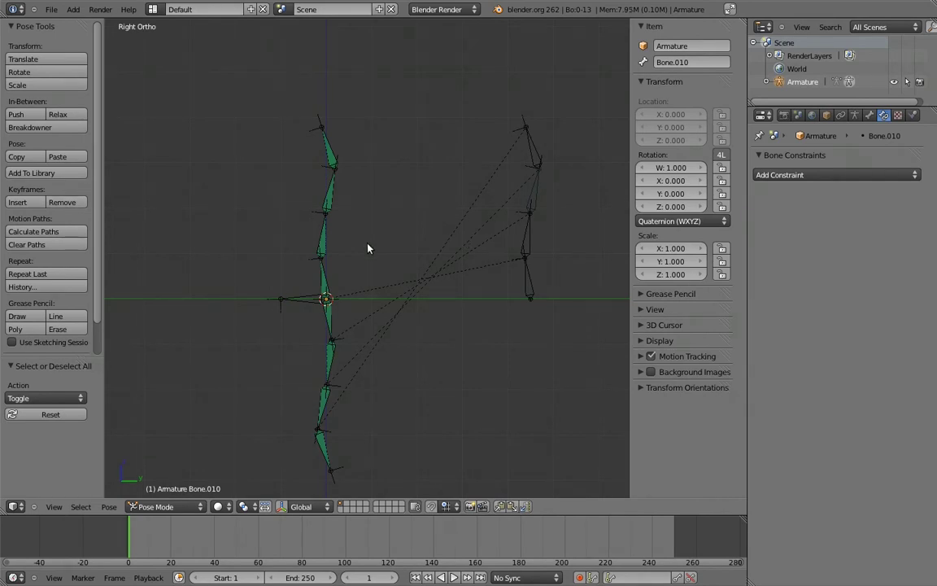
Step: Add a Copy Location constraint to Bone targeting Bone.005, with influence about 0.54
{"action": "scroll", "coordinate": [377, 239], "scroll_direction": "up", "scroll_amount": 2}
{"action": "scroll", "coordinate": [414, 228], "scroll_direction": "up", "scroll_amount": 2}
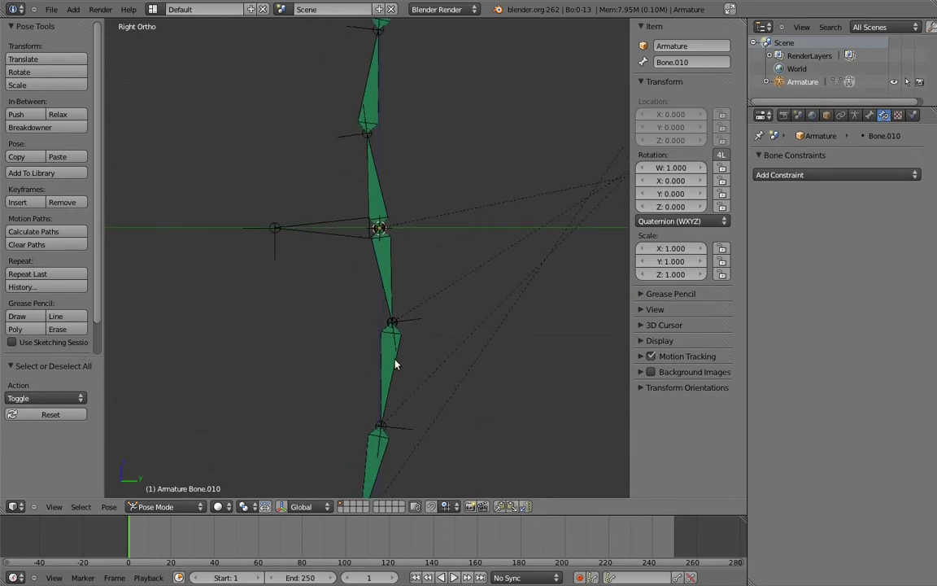
{"action": "right_click", "coordinate": [396, 365]}
{"action": "right_click", "coordinate": [380, 176], "text": "shift"}
{"action": "key", "text": "ctrl+shift+c"}
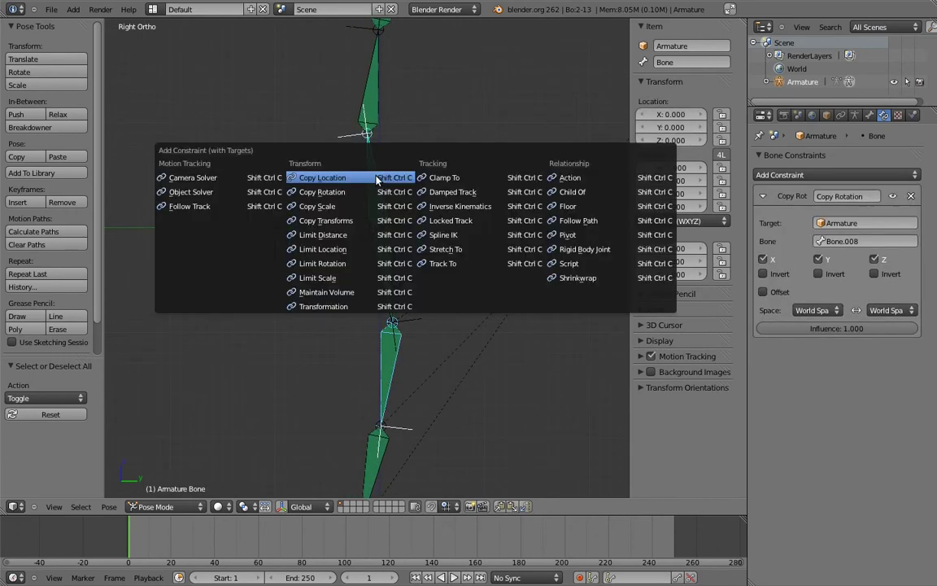
{"action": "left_click", "coordinate": [377, 178]}
{"action": "scroll", "coordinate": [415, 171], "scroll_direction": "down", "scroll_amount": 3}
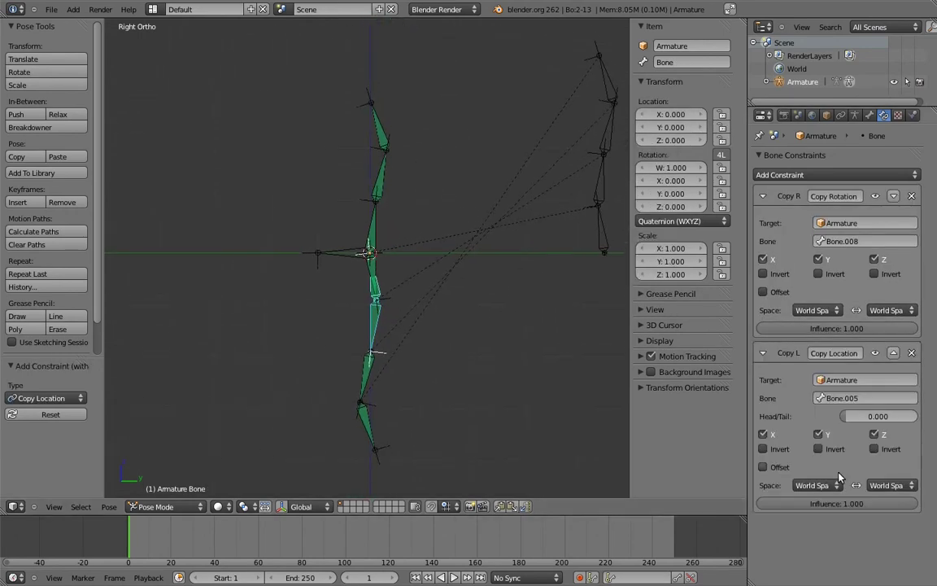
{"action": "mouse_move", "coordinate": [899, 508]}
{"action": "left_mouse_down"}
{"action": "mouse_move", "coordinate": [819, 504]}
{"action": "mouse_move", "coordinate": [835, 504]}
{"action": "left_mouse_up"}
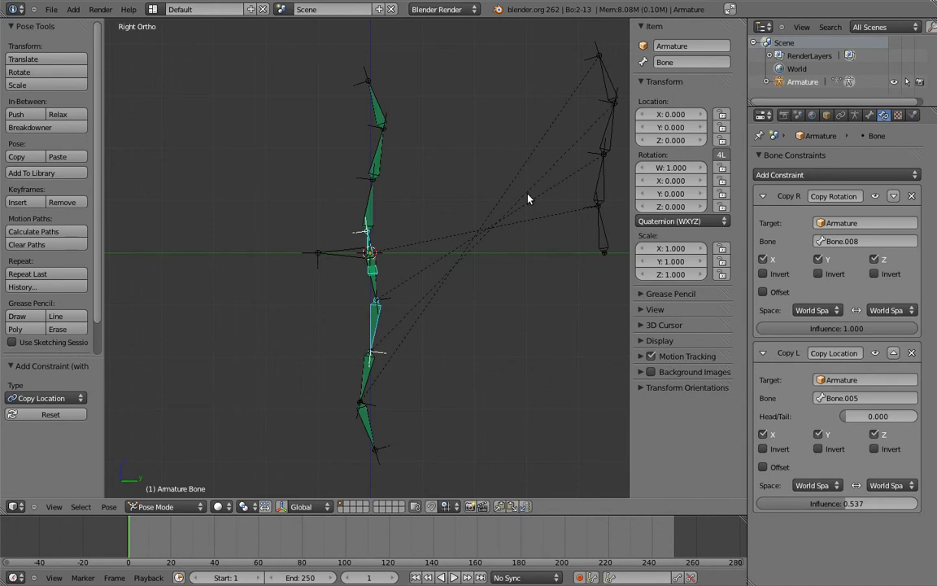
{"action": "scroll", "coordinate": [527, 193], "scroll_direction": "down", "scroll_amount": 2, "text": "ctrl"}
Step: Test-bend the right-hand chain by rotating Bone.009, Bone.008 and Bone.010
{"action": "right_click", "coordinate": [560, 203]}
{"action": "key", "text": "r"}
{"action": "left_click", "coordinate": [555, 251]}
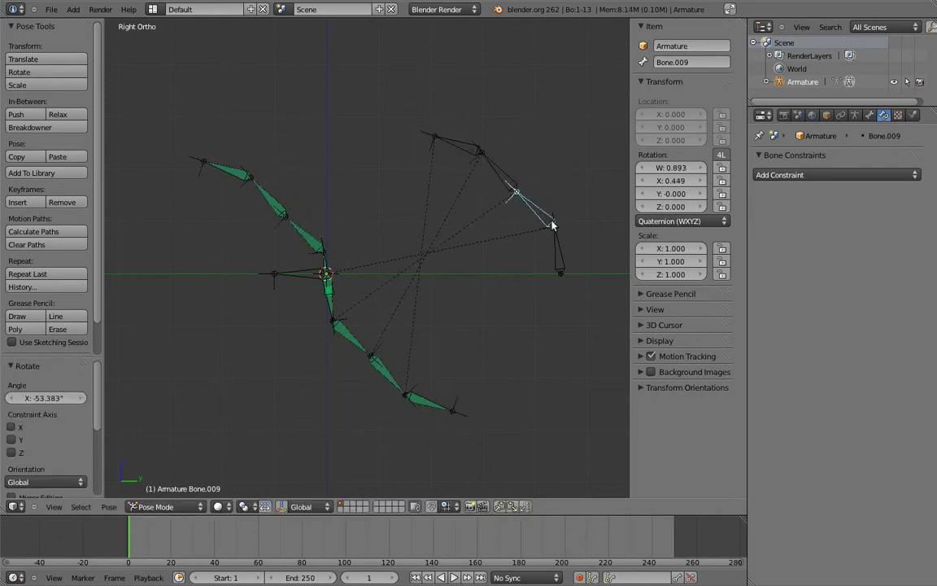
{"action": "right_click", "coordinate": [561, 254]}
{"action": "key", "text": "r"}
{"action": "left_click", "coordinate": [575, 182]}
{"action": "right_click", "coordinate": [576, 183]}
{"action": "key", "text": "r"}
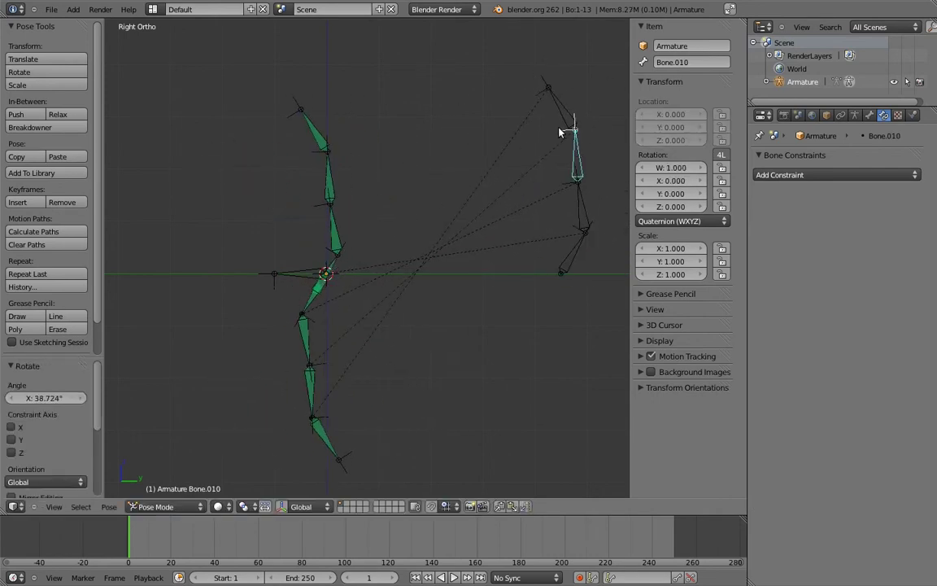
{"action": "left_click", "coordinate": [494, 168]}
{"action": "key", "text": "r"}
{"action": "left_click", "coordinate": [591, 197]}
{"action": "right_click", "coordinate": [563, 262]}
{"action": "key", "text": "r"}
{"action": "left_click", "coordinate": [580, 228]}
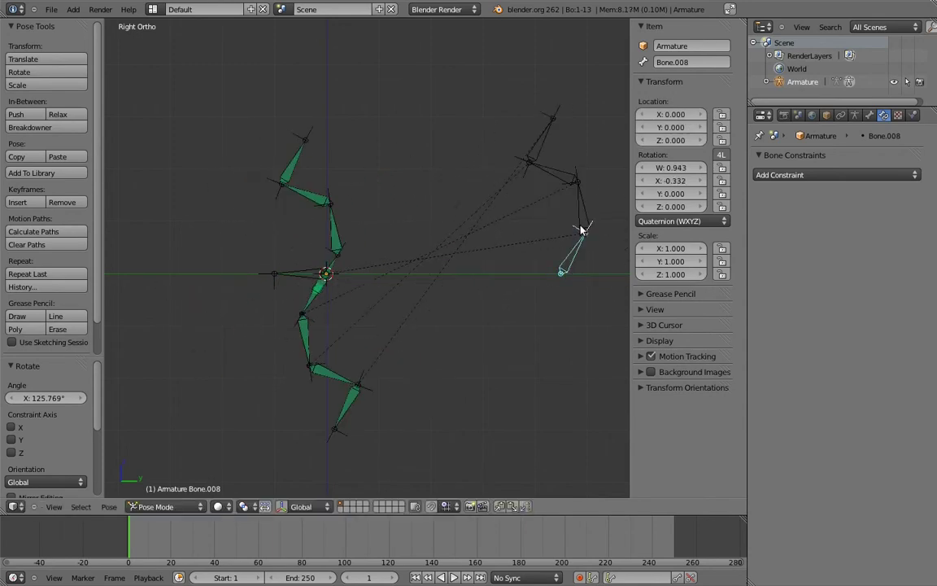
Step: Clear all bone rotations, then move Bone.012's chain about four units along Y to the left
{"action": "key", "text": "a"}
{"action": "key", "text": "a"}
{"action": "key", "text": "alt+r"}
{"action": "key", "text": "a"}
{"action": "right_click", "coordinate": [291, 273]}
{"action": "key", "text": "KP_Decimal"}
{"action": "key", "text": "g"}
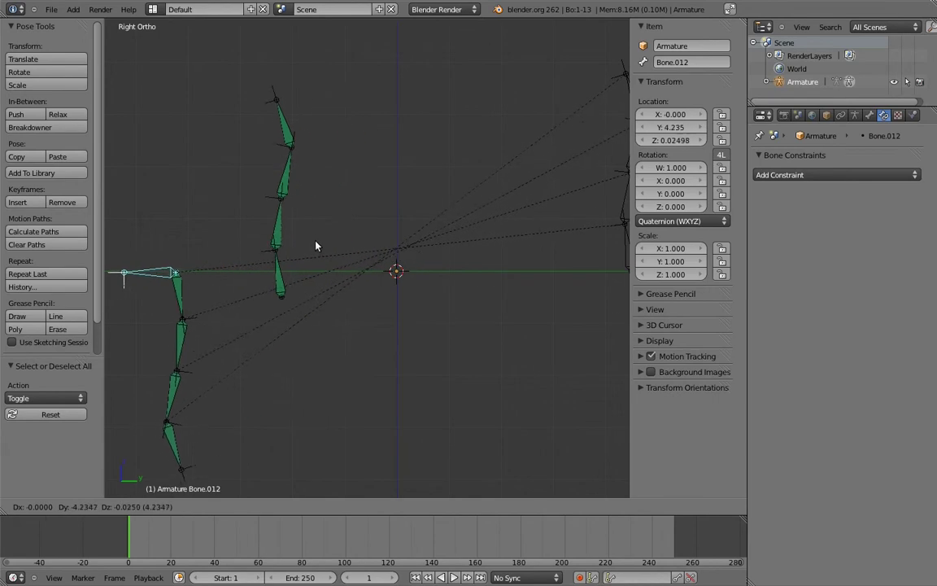
{"action": "left_click", "coordinate": [326, 248]}
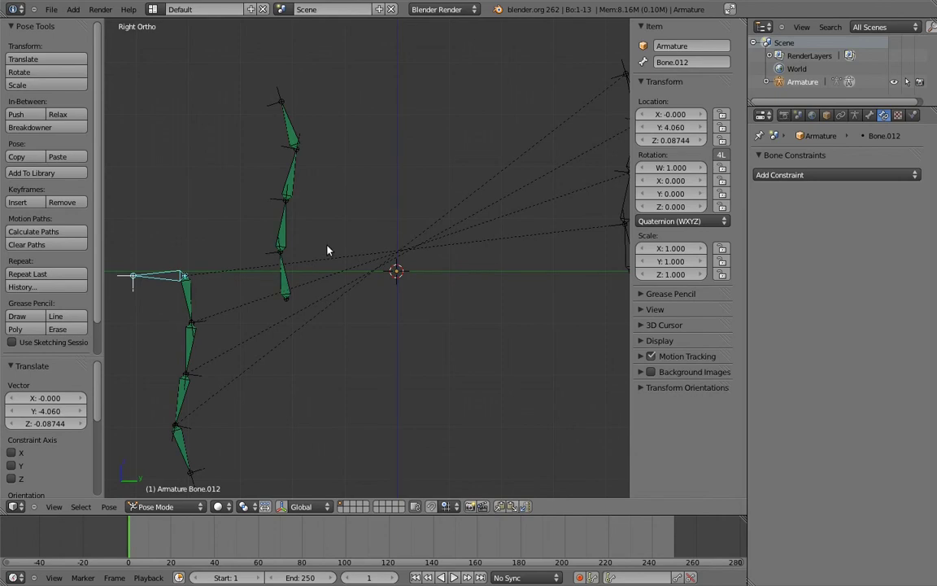
Step: Add a Copy Location constraint on Bone targeting Bone.004, moved above Bone.005's, with Bone.005's influence at full
{"action": "right_click", "coordinate": [195, 298]}
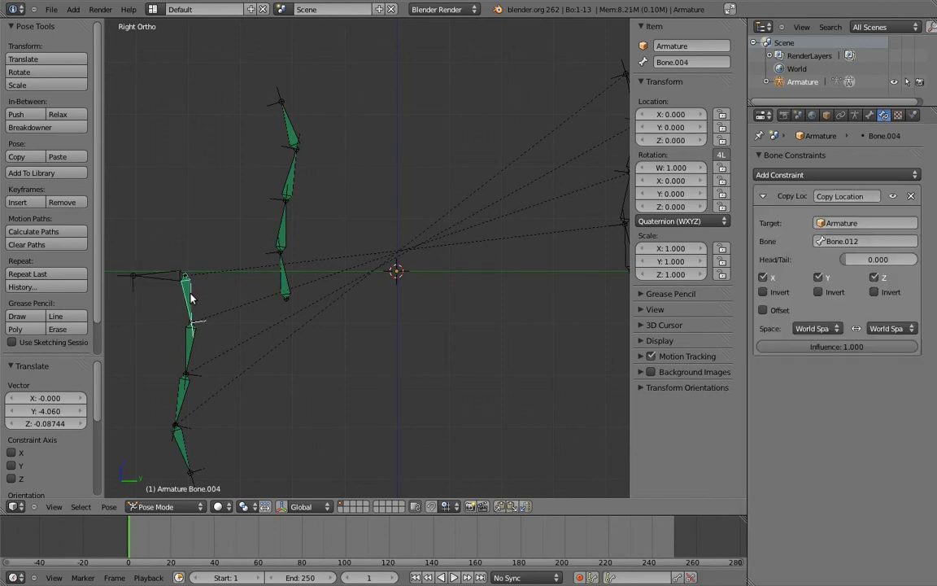
{"action": "right_click", "coordinate": [292, 290]}
{"action": "key", "text": "shift+ctrl+c"}
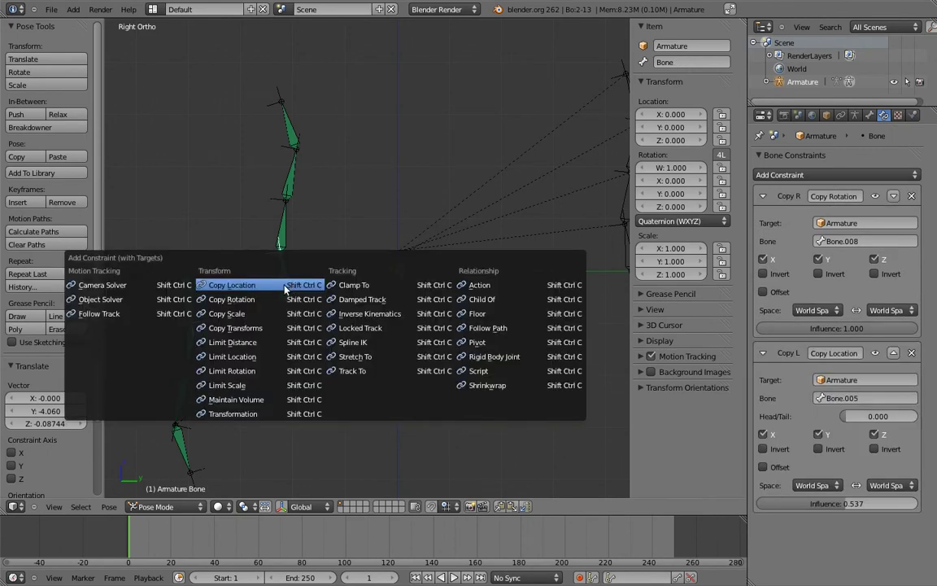
{"action": "left_click", "coordinate": [281, 290]}
{"action": "scroll", "coordinate": [847, 336], "scroll_direction": "down", "scroll_amount": 3}
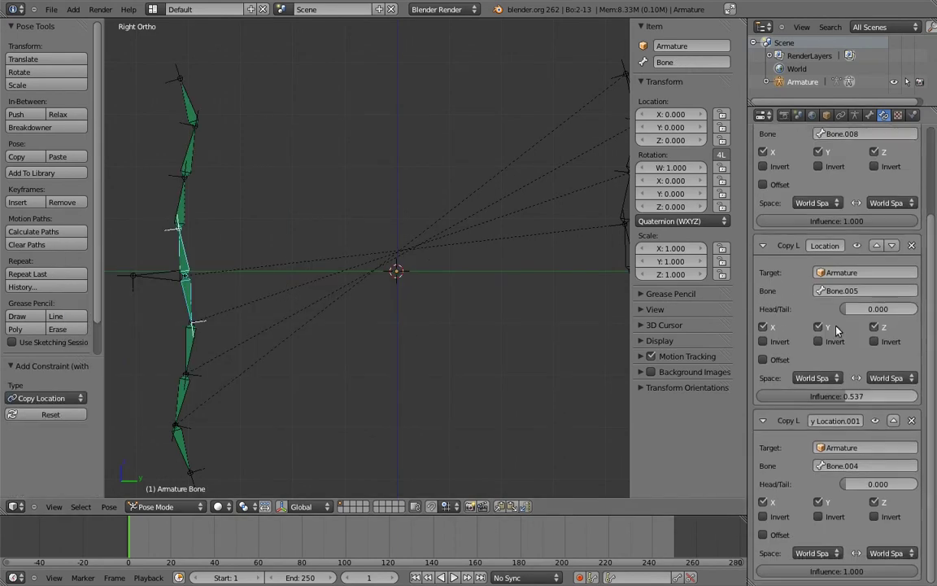
{"action": "left_click", "coordinate": [892, 421]}
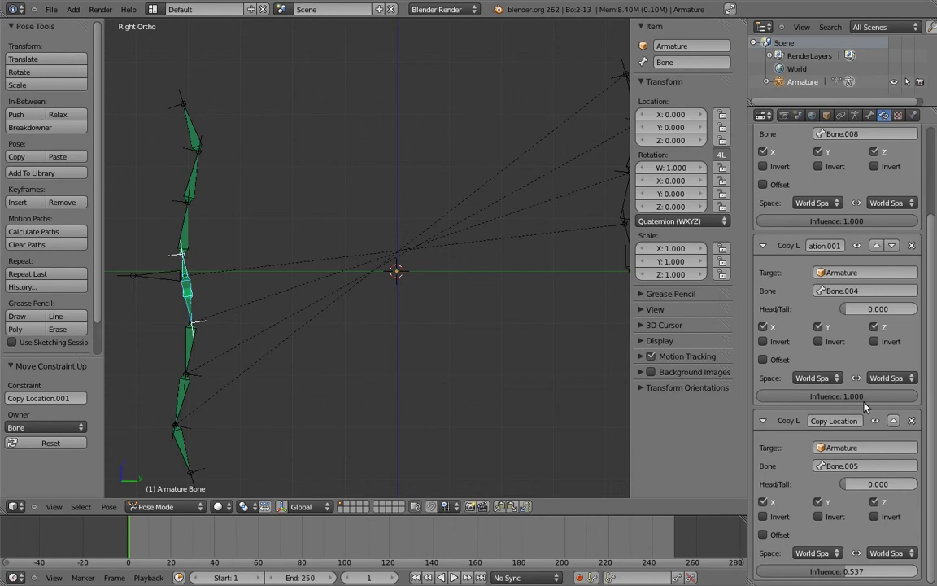
{"action": "left_click_drag", "start_coordinate": [858, 570], "coordinate": [919, 571]}
Step: Clear all bone locations and add another Copy Location constraint to a bone below the pivot
{"action": "key", "text": "a"}
{"action": "key", "text": "alt+g"}
{"action": "key", "text": "a"}
{"action": "scroll", "coordinate": [421, 280], "scroll_direction": "up", "scroll_amount": 2}
{"action": "middle_click_drag", "start_coordinate": [444, 305], "coordinate": [386, 249], "text": "shift"}
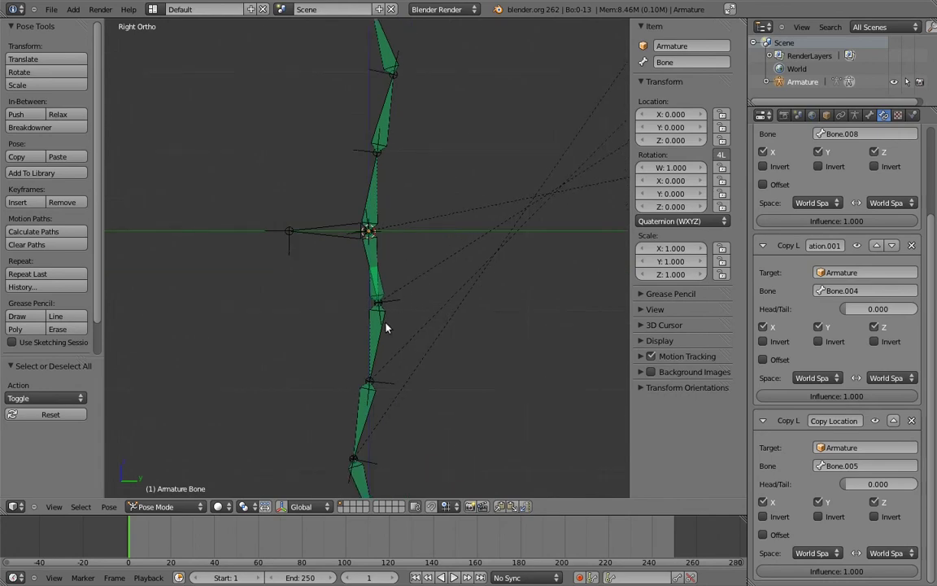
{"action": "right_click", "coordinate": [383, 290]}
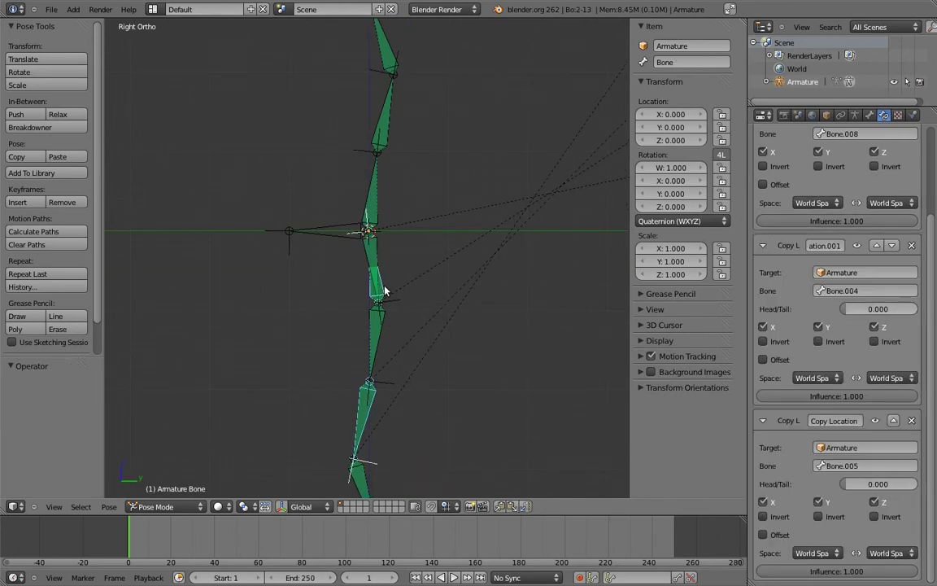
{"action": "key", "text": "ctrl+shift+c"}
{"action": "left_click", "coordinate": [384, 289]}
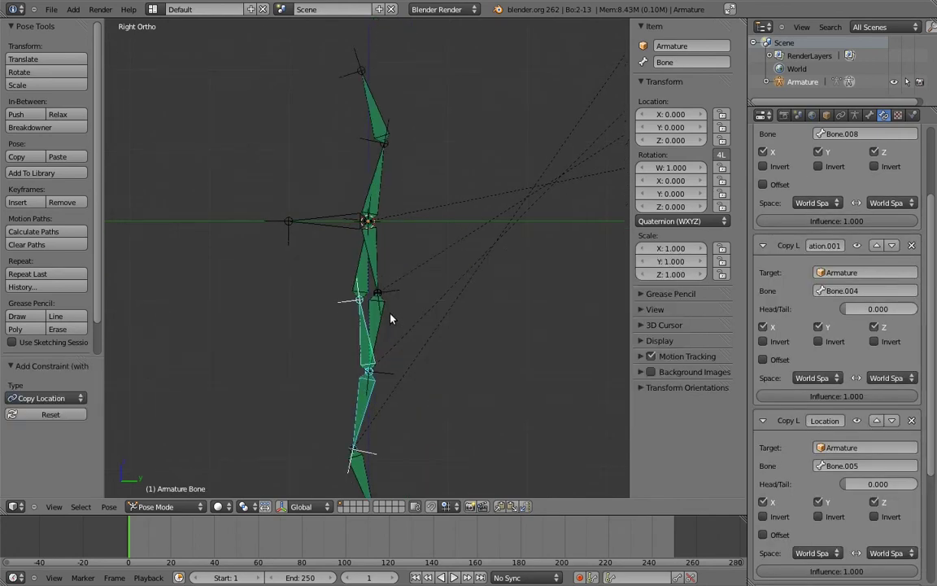
Step: Add two more Copy Location constraints to the torso bone, targeting Bone.006 and Bone.007
{"action": "right_click", "coordinate": [381, 373]}
{"action": "right_click", "coordinate": [376, 225], "text": "shift"}
{"action": "key", "text": "ctrl+shift+c"}
{"action": "left_click", "coordinate": [387, 223]}
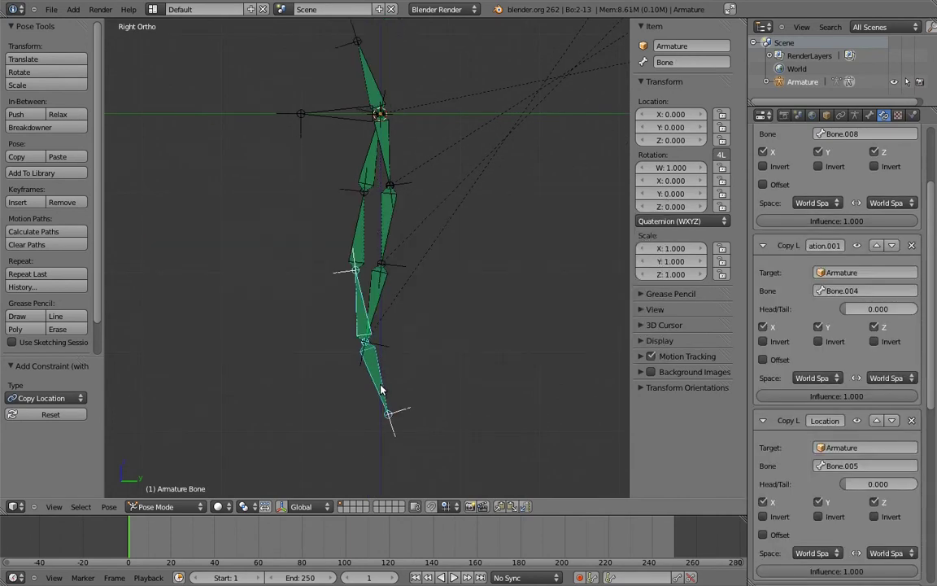
{"action": "key", "text": "ctrl+shift+c"}
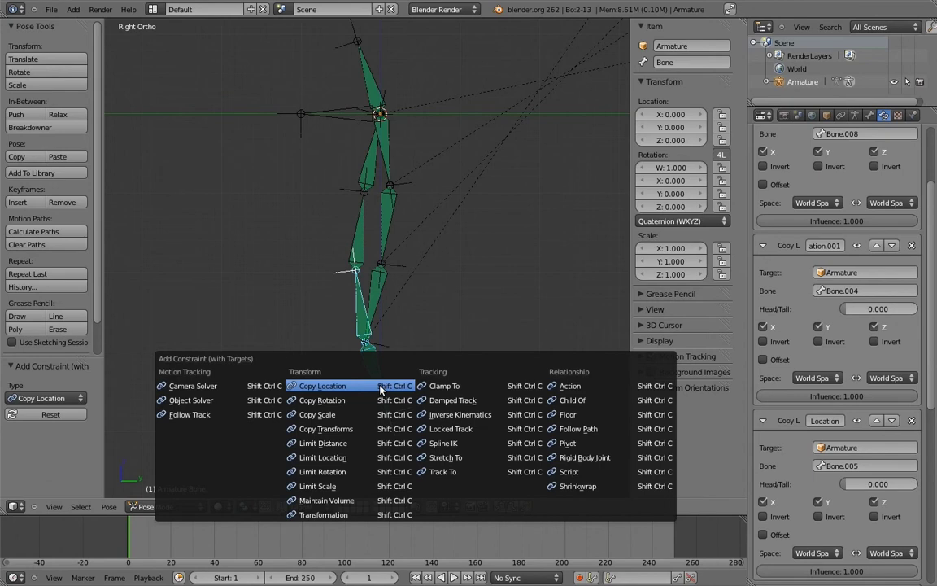
{"action": "left_click", "coordinate": [376, 385]}
Step: Adjust constraint influences: Bone.005 at full, Copy Location.002 at about 0.57, the others zero
{"action": "scroll", "coordinate": [874, 402], "scroll_direction": "down", "scroll_amount": 2}
{"action": "scroll", "coordinate": [875, 402], "scroll_direction": "down", "scroll_amount": 3}
{"action": "left_click_drag", "start_coordinate": [854, 483], "coordinate": [918, 484]}
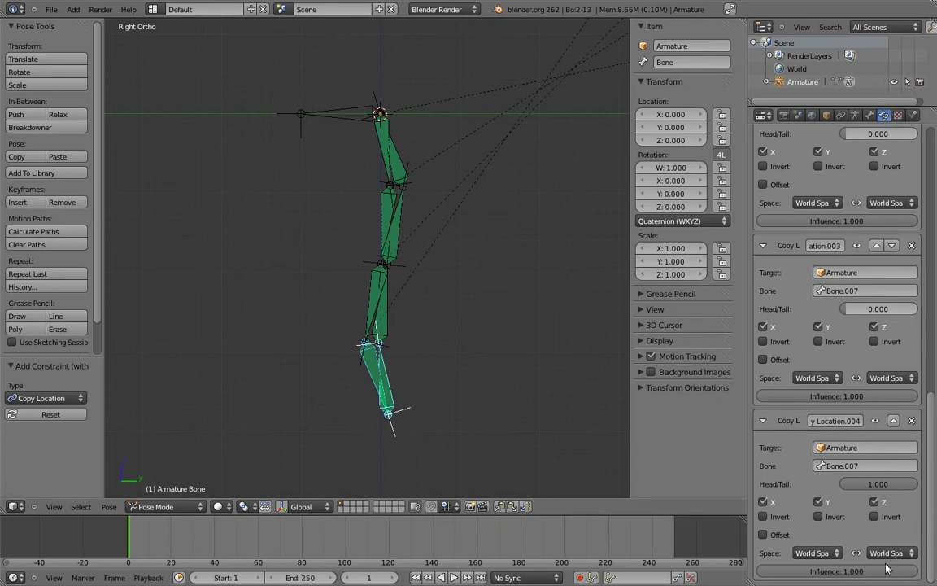
{"action": "left_click_drag", "start_coordinate": [887, 572], "coordinate": [765, 572]}
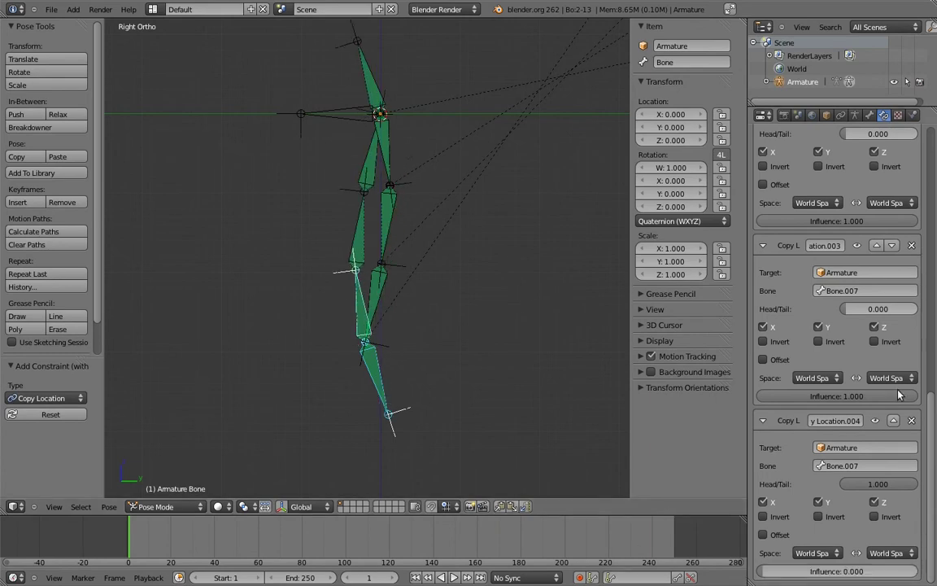
{"action": "left_click_drag", "start_coordinate": [897, 397], "coordinate": [726, 361]}
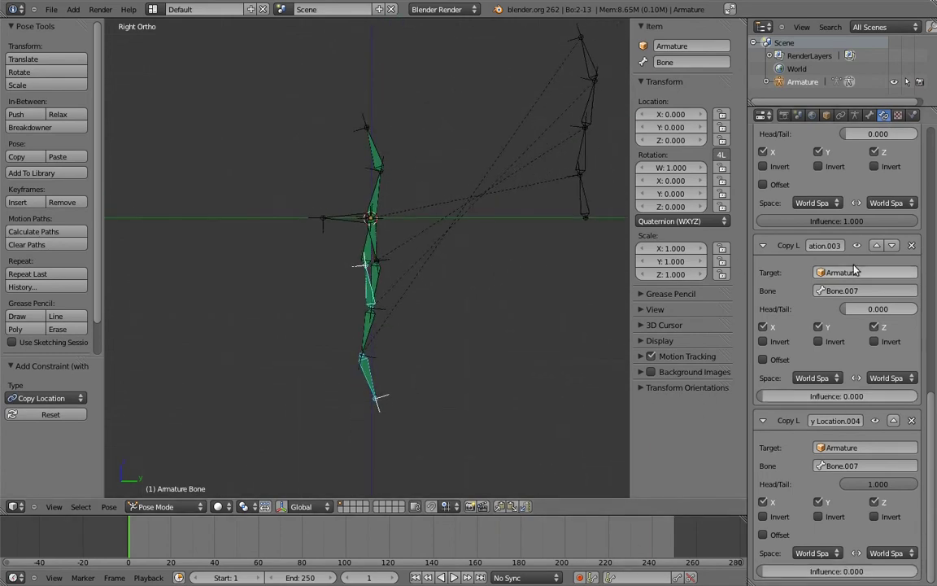
{"action": "left_click_drag", "start_coordinate": [869, 221], "coordinate": [716, 199]}
{"action": "scroll", "coordinate": [853, 326], "scroll_direction": "up", "scroll_amount": 6}
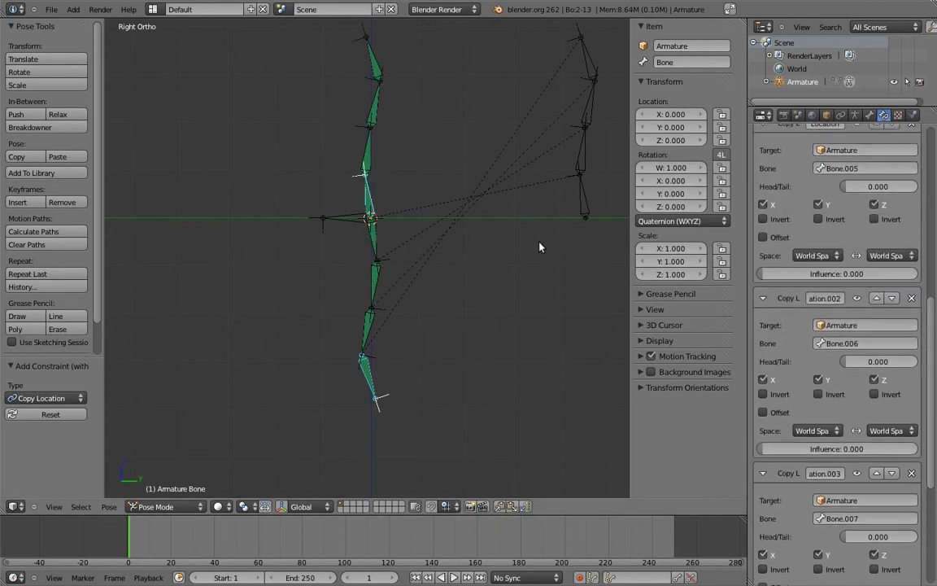
{"action": "left_click_drag", "start_coordinate": [782, 273], "coordinate": [915, 273]}
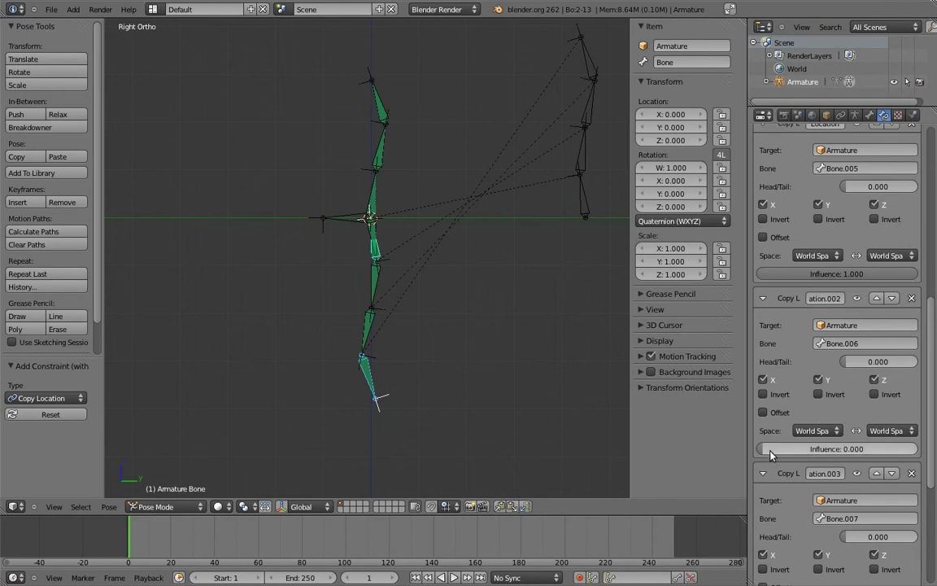
{"action": "left_click_drag", "start_coordinate": [765, 449], "coordinate": [858, 439]}
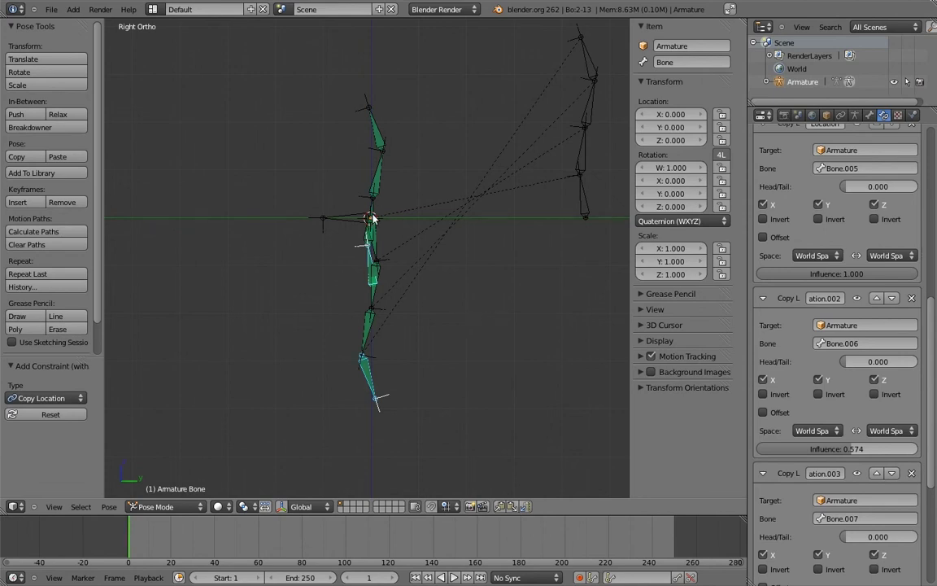
{"action": "middle_click_drag", "start_coordinate": [470, 154], "coordinate": [440, 247], "text": "shift"}
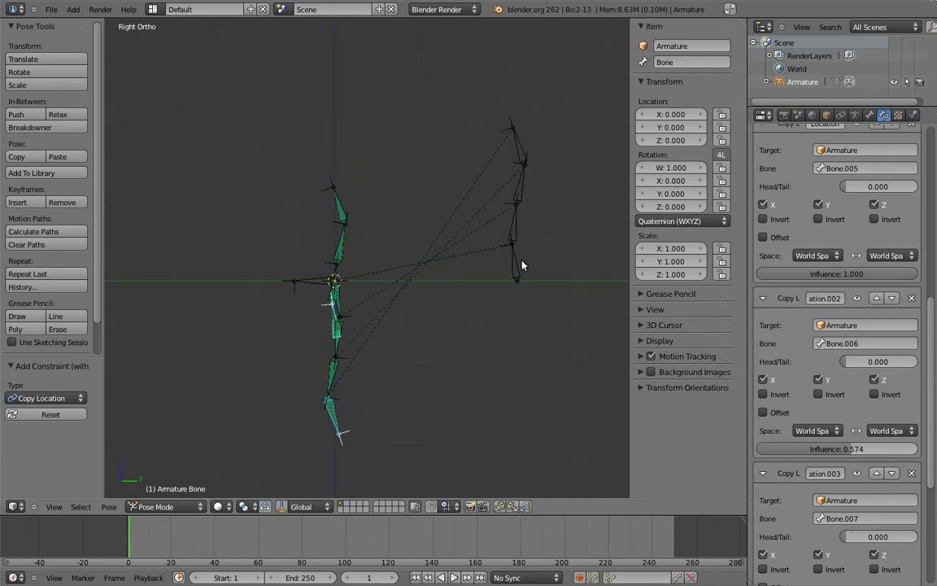
Step: Pose the right chain by rotating Bone.008 and Bone.010
{"action": "right_click", "coordinate": [517, 268]}
{"action": "key", "text": "r"}
{"action": "left_click", "coordinate": [464, 217]}
{"action": "right_click", "coordinate": [486, 210]}
{"action": "key", "text": "r"}
{"action": "left_click", "coordinate": [543, 210]}
{"action": "key", "text": "r"}
{"action": "left_click", "coordinate": [516, 151]}
{"action": "right_click", "coordinate": [476, 154]}
{"action": "key", "text": "r"}
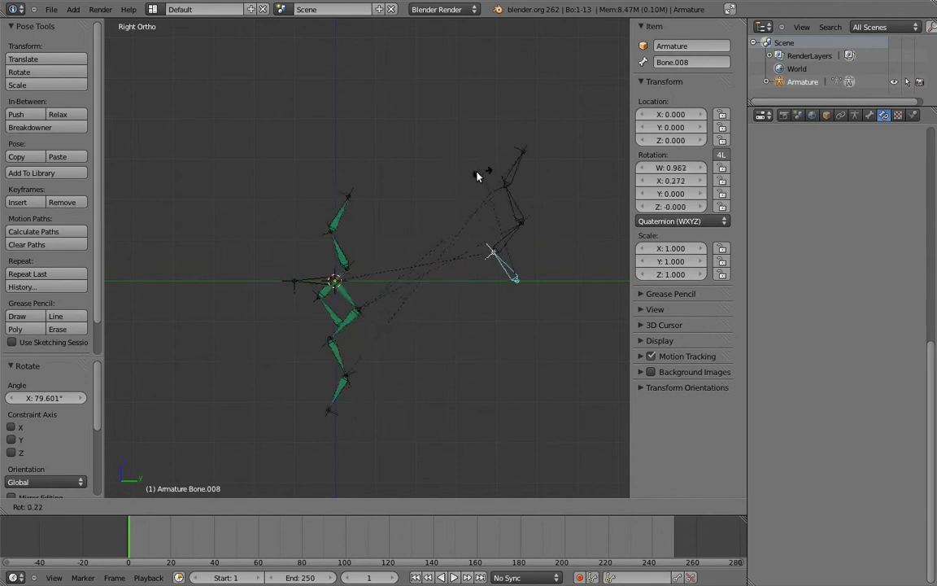
{"action": "left_click", "coordinate": [458, 189]}
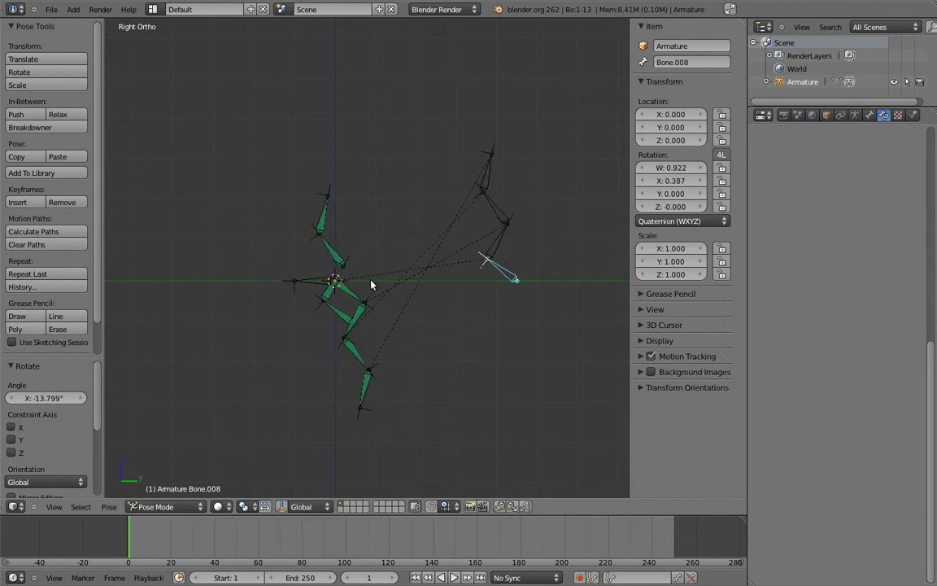
Step: Move the left chain's leg bones to another bone layer
{"action": "right_click", "coordinate": [364, 319]}
{"action": "right_click", "coordinate": [368, 397], "text": "shift"}
{"action": "key", "text": "m"}
{"action": "left_click", "coordinate": [476, 424]}
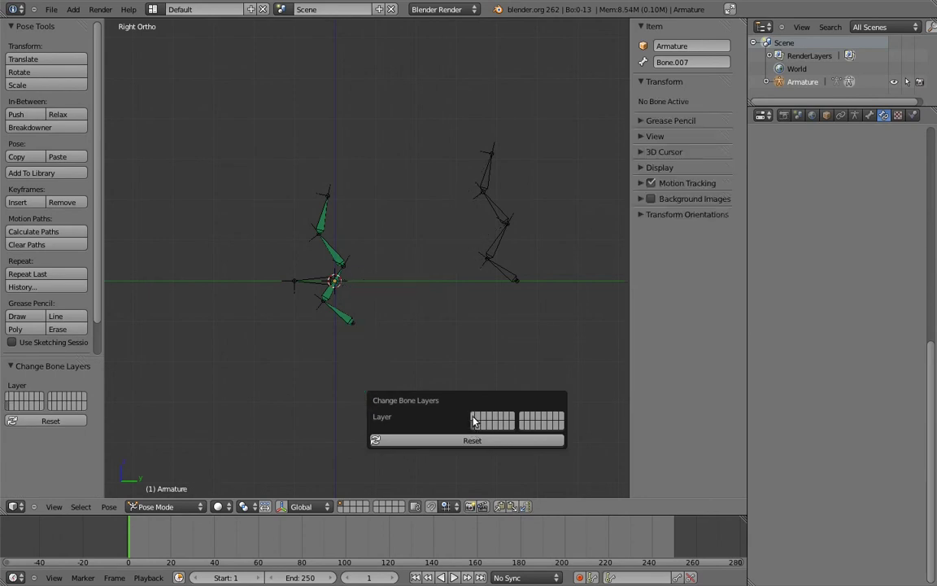
Step: Pose the right chain again, rotating Bone.009, Bone.010 and Bone.011
{"action": "right_click", "coordinate": [501, 272]}
{"action": "key", "text": "r"}
{"action": "left_click", "coordinate": [549, 241]}
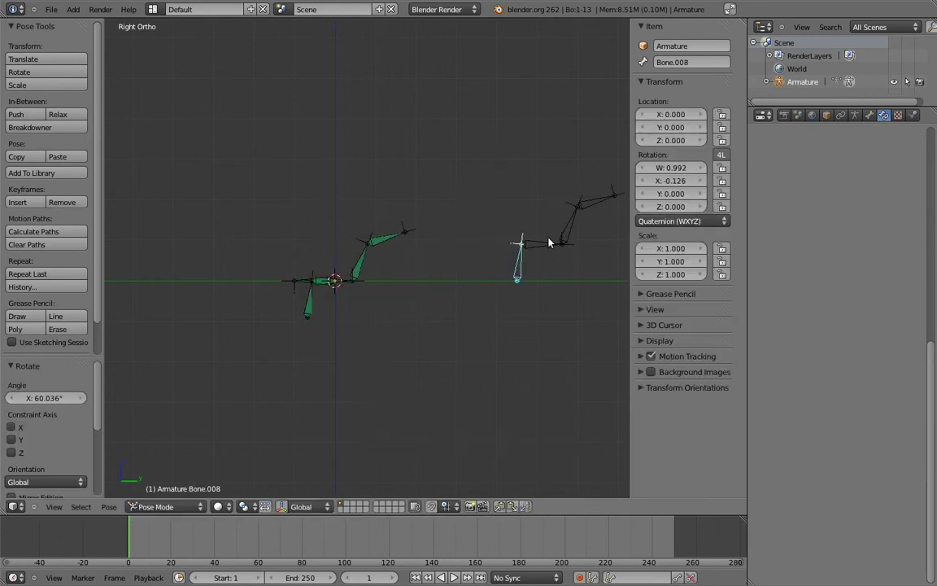
{"action": "key", "text": "r"}
{"action": "left_click", "coordinate": [427, 225]}
{"action": "right_click", "coordinate": [480, 224]}
{"action": "key", "text": "r"}
{"action": "left_click", "coordinate": [552, 169]}
{"action": "right_click", "coordinate": [547, 171]}
{"action": "key", "text": "r"}
{"action": "left_click", "coordinate": [452, 163]}
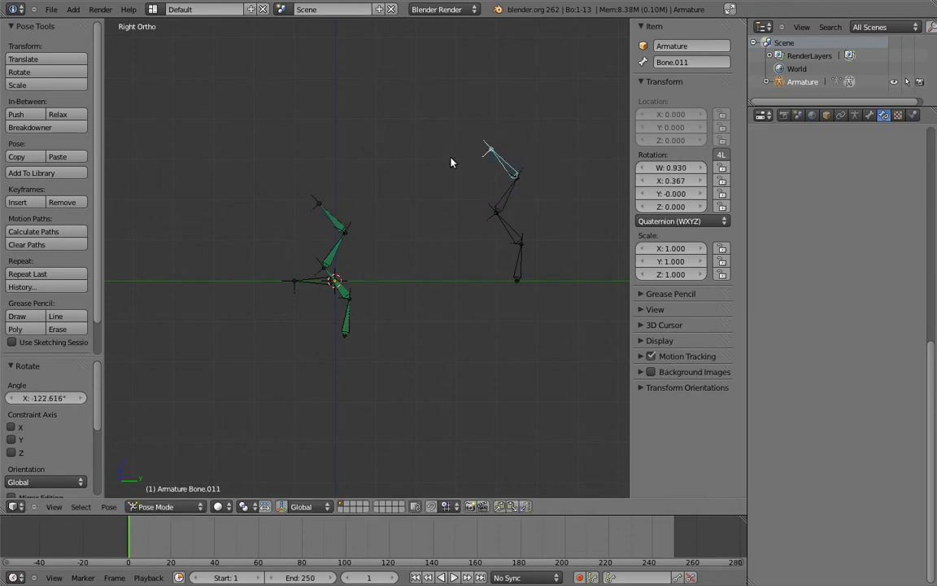
Step: Set the torso bone's Bone.006 and Bone.005 Copy Location influences to 0
{"action": "right_click", "coordinate": [345, 317]}
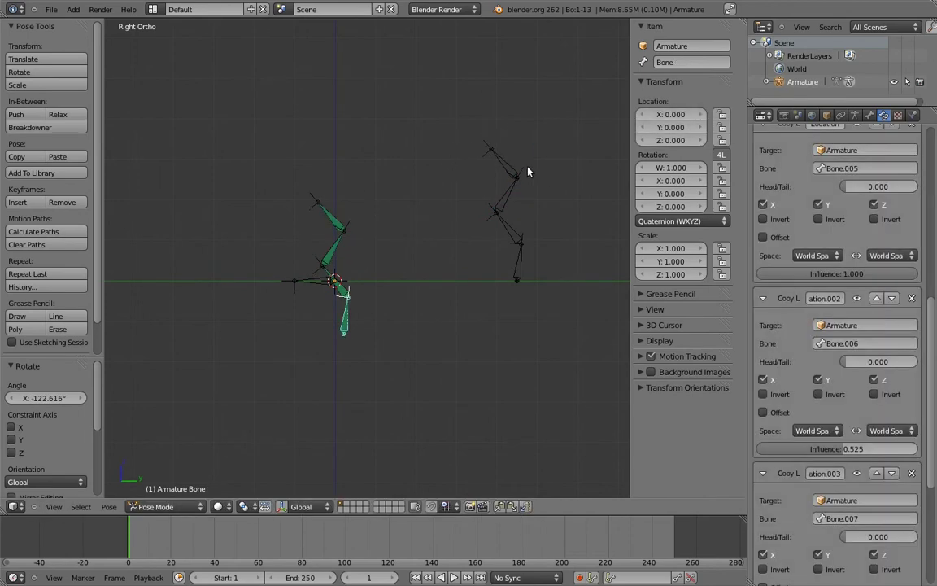
{"action": "left_click", "coordinate": [859, 449]}
{"action": "type", "text": "000"}
{"action": "key", "text": "Return"}
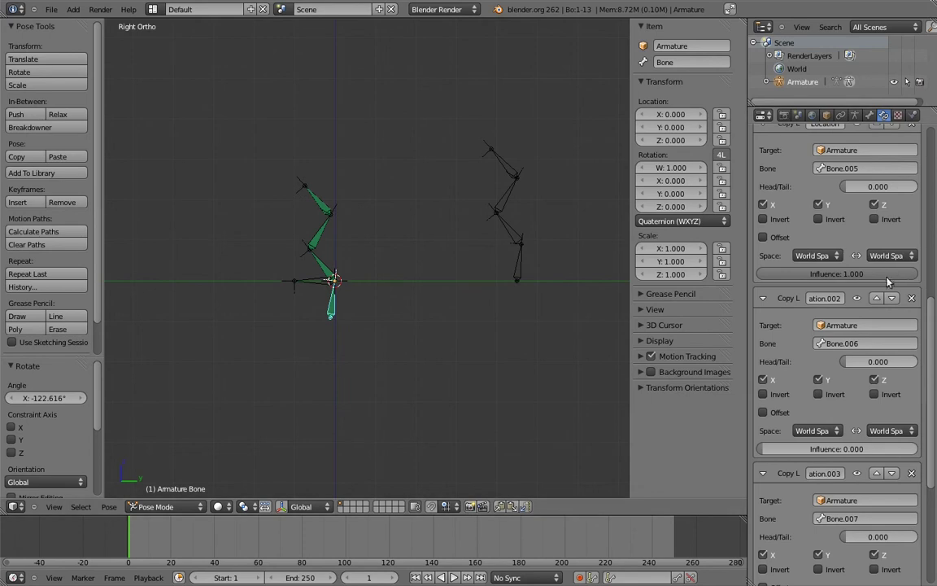
{"action": "left_click", "coordinate": [837, 273]}
{"action": "type", "text": "0"}
{"action": "key", "text": "Return"}
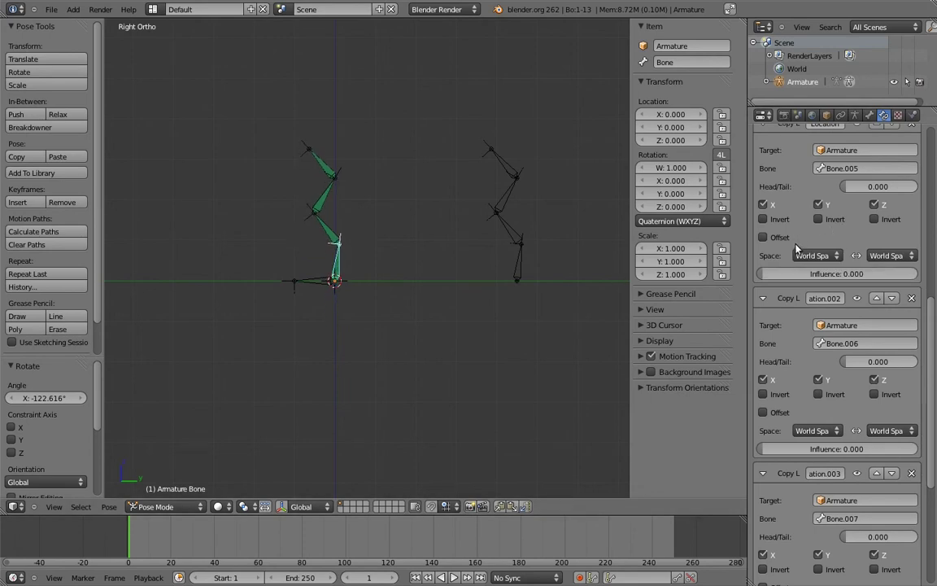
Step: In Bone.012's Bone tab, add custom property pivot_slide (1.0, range 0–1) and copy its data path
{"action": "right_click", "coordinate": [322, 280]}
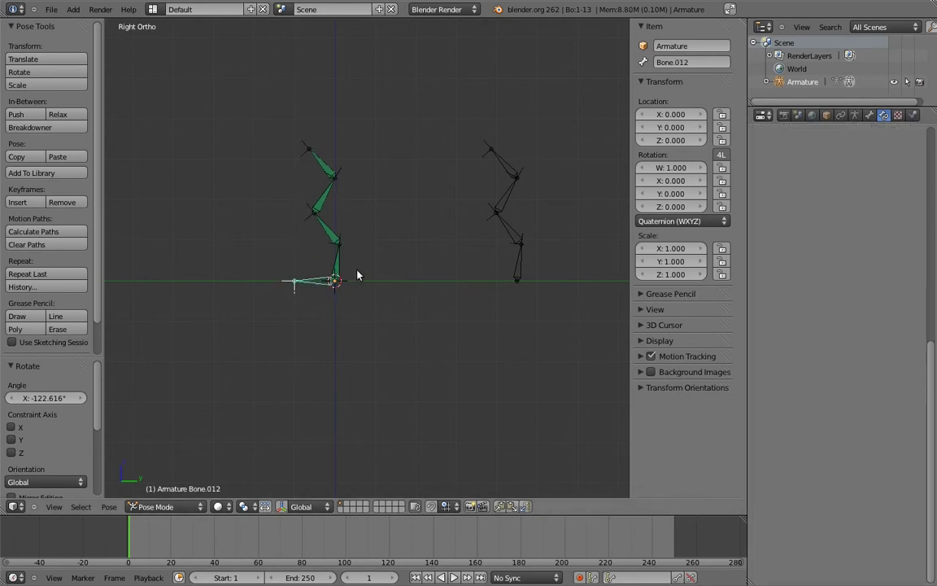
{"action": "left_click", "coordinate": [869, 116]}
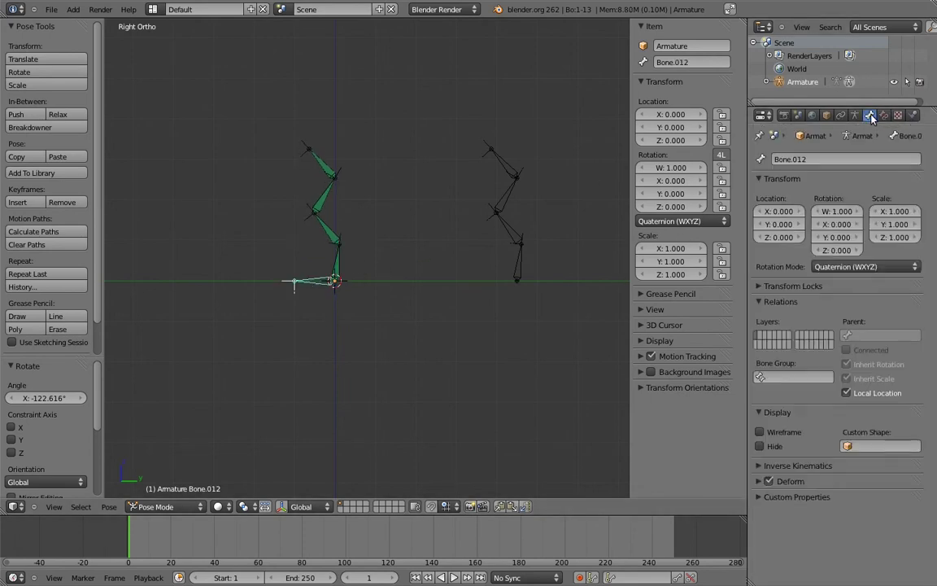
{"action": "left_click", "coordinate": [756, 497]}
{"action": "left_click", "coordinate": [837, 516]}
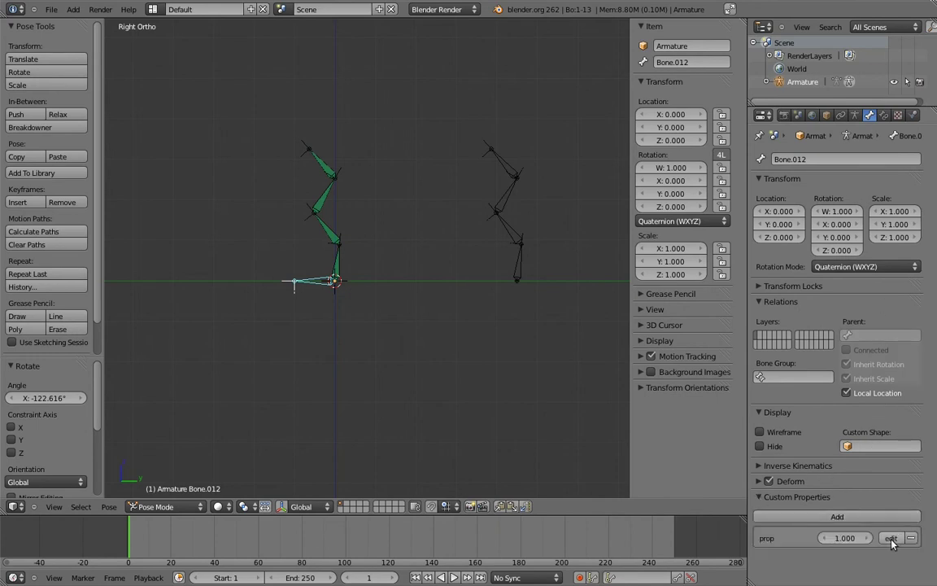
{"action": "left_click", "coordinate": [891, 539]}
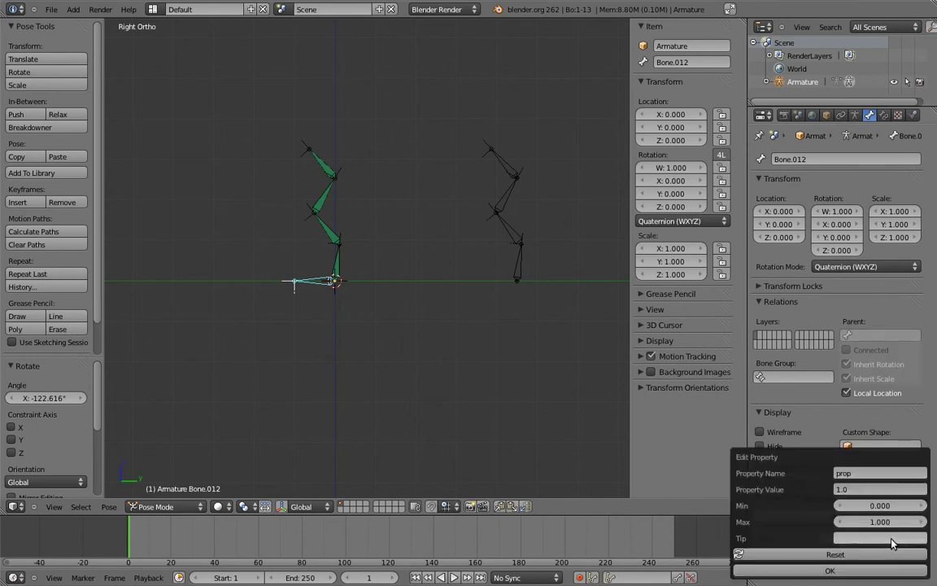
{"action": "left_click", "coordinate": [873, 475]}
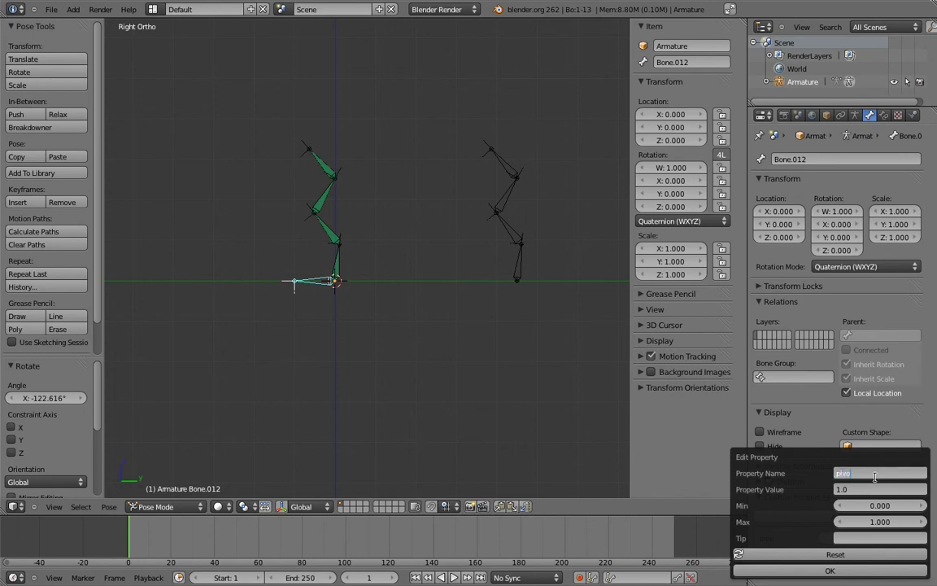
{"action": "type", "text": "ivot_slide"}
{"action": "key", "text": "Return"}
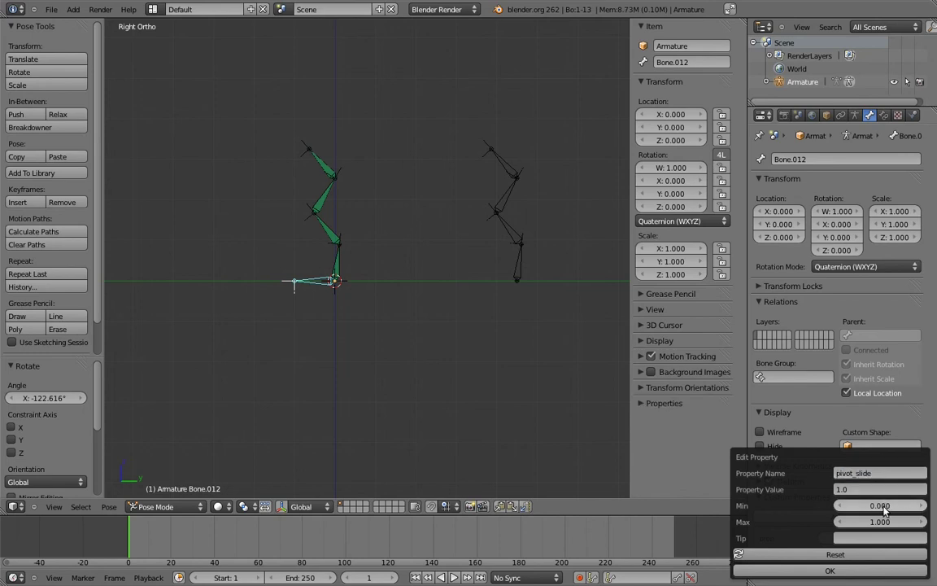
{"action": "left_click", "coordinate": [830, 570]}
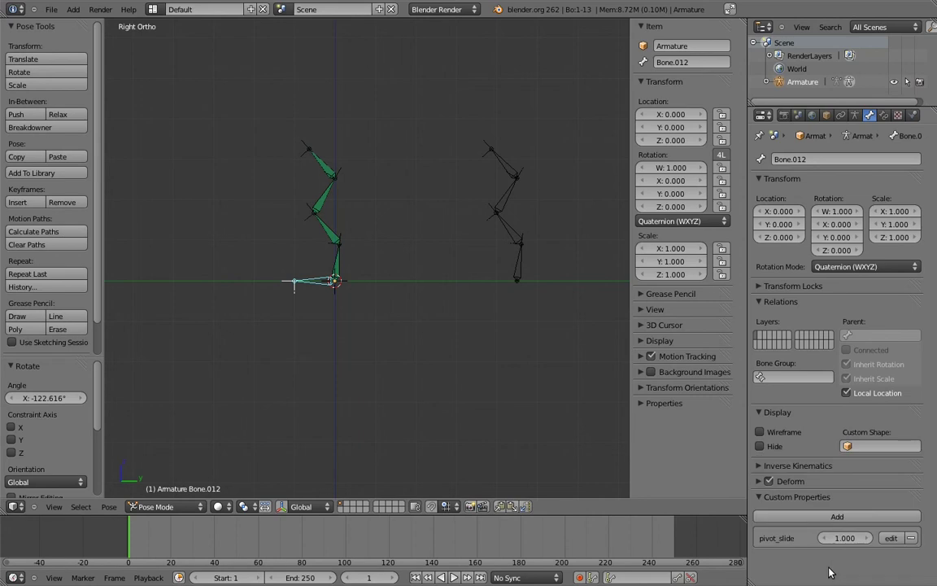
{"action": "right_click", "coordinate": [843, 540]}
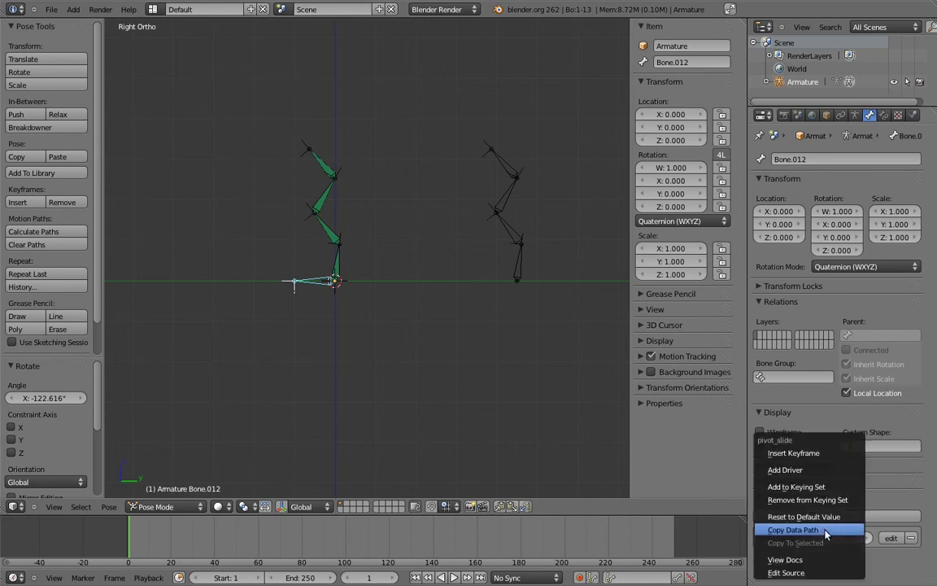
{"action": "left_click", "coordinate": [838, 529]}
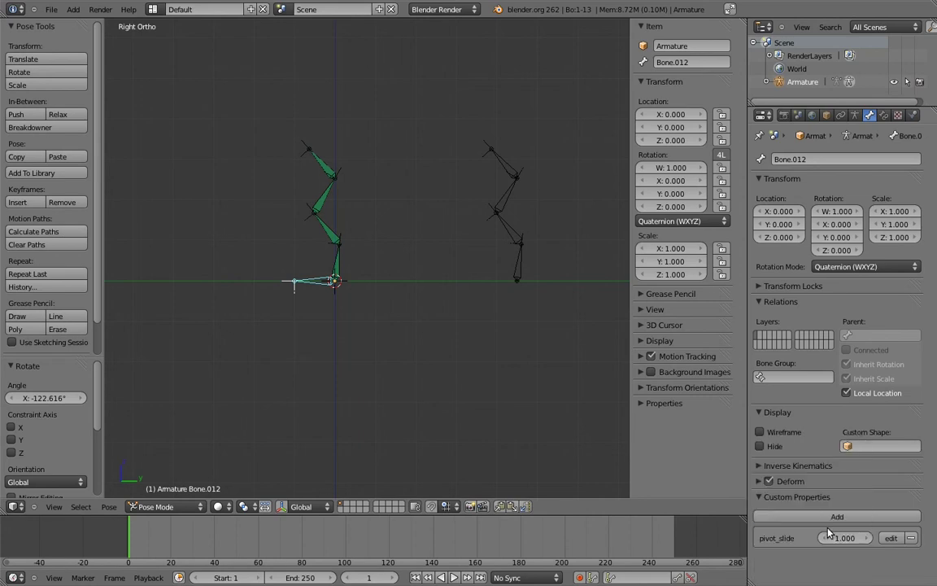
Step: Add a driver to the torso bone's first Copy Location influence
{"action": "right_click", "coordinate": [337, 268]}
{"action": "left_click", "coordinate": [885, 114]}
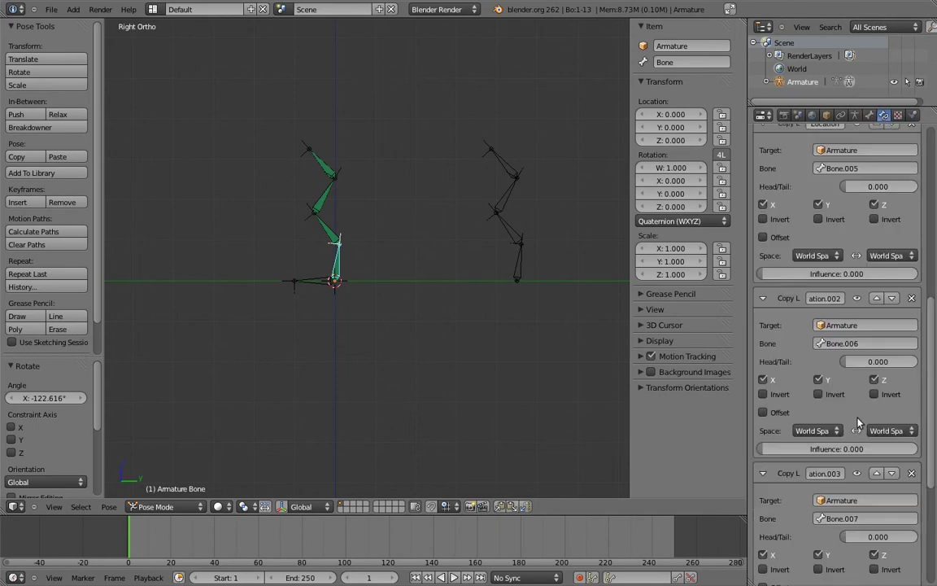
{"action": "right_click", "coordinate": [851, 277]}
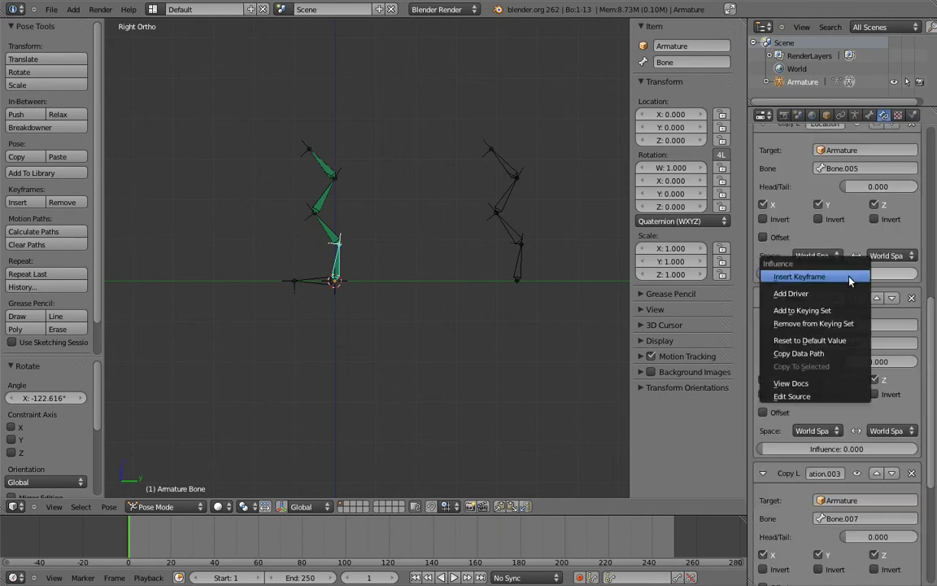
{"action": "left_click", "coordinate": [820, 298]}
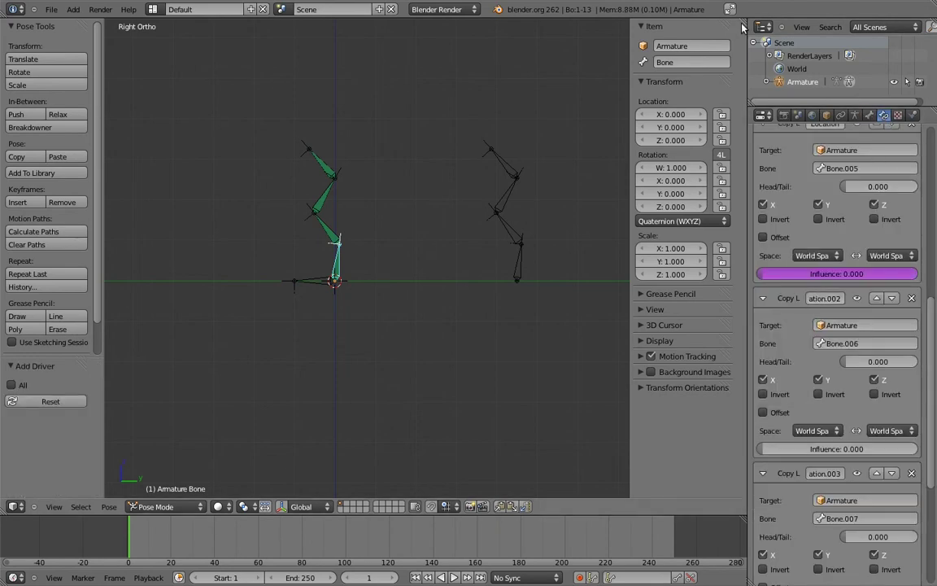
Step: Split the view into a Graph Editor in Drivers mode, with the driver sidebar shown
{"action": "left_click_drag", "start_coordinate": [746, 18], "coordinate": [385, 89]}
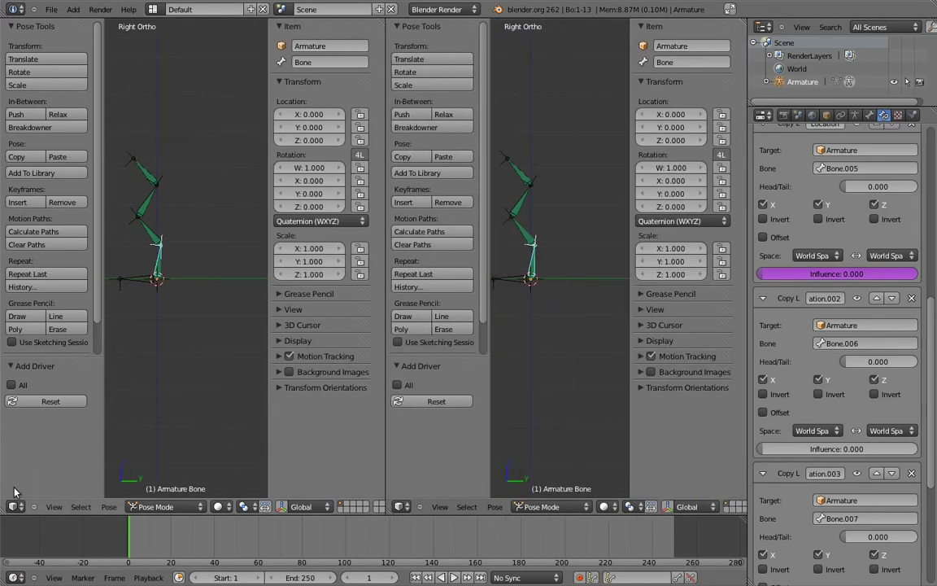
{"action": "left_click", "coordinate": [16, 502]}
{"action": "left_click", "coordinate": [34, 465]}
{"action": "left_click", "coordinate": [233, 511]}
{"action": "left_click", "coordinate": [230, 482]}
{"action": "left_click", "coordinate": [72, 51]}
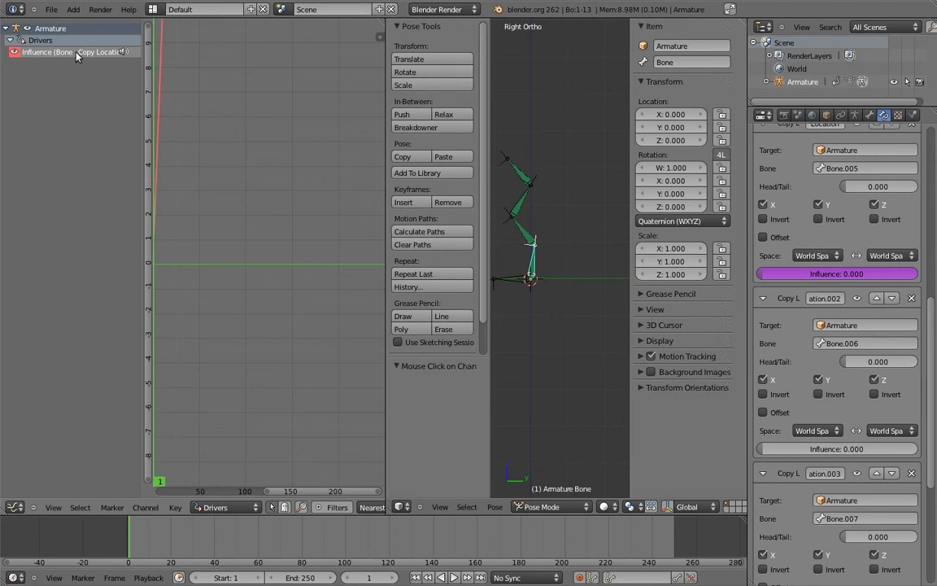
{"action": "key", "text": "n"}
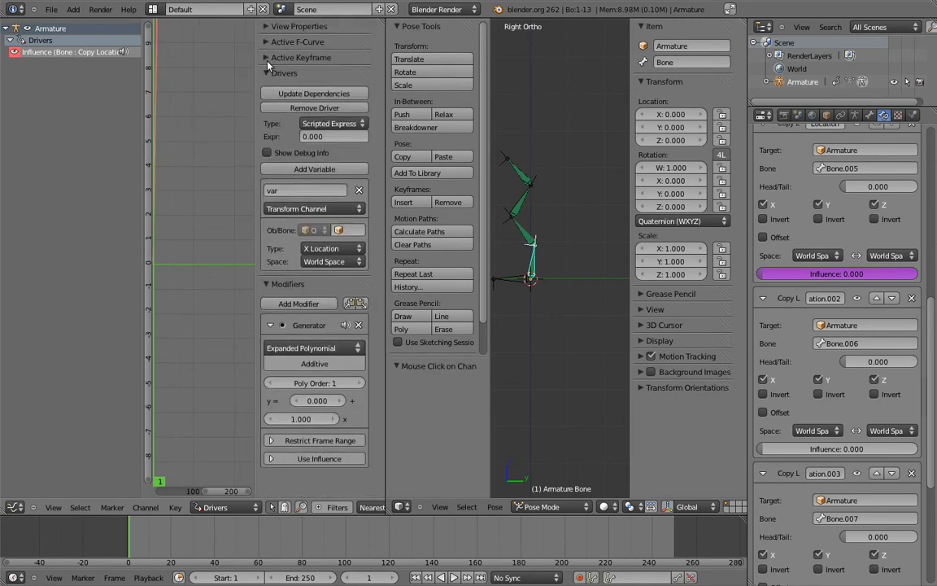
Step: Set the driver variable to Single Property on the Armature, pasted pivot_slide path, expression 'var'
{"action": "left_click", "coordinate": [273, 286]}
{"action": "left_click", "coordinate": [318, 208]}
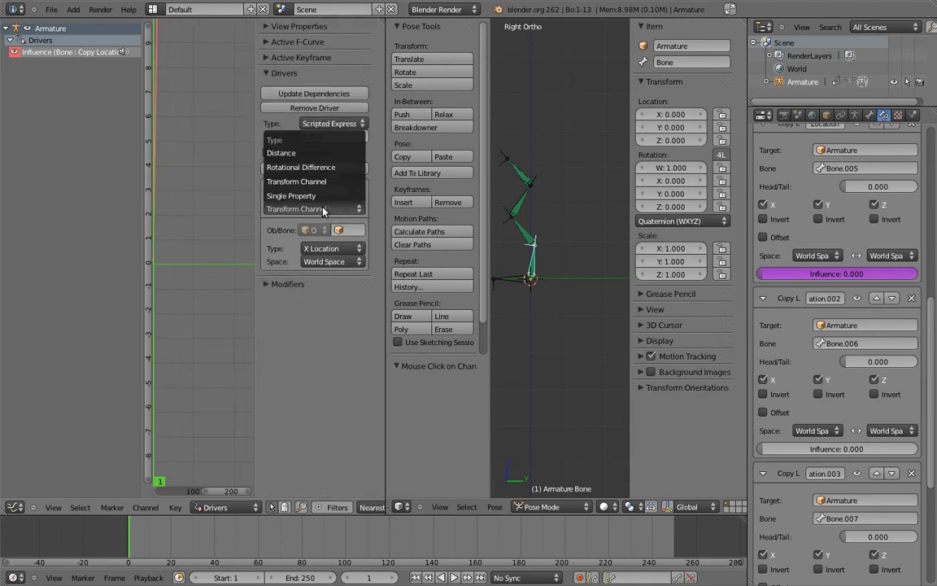
{"action": "left_click", "coordinate": [322, 196]}
{"action": "left_click", "coordinate": [342, 231]}
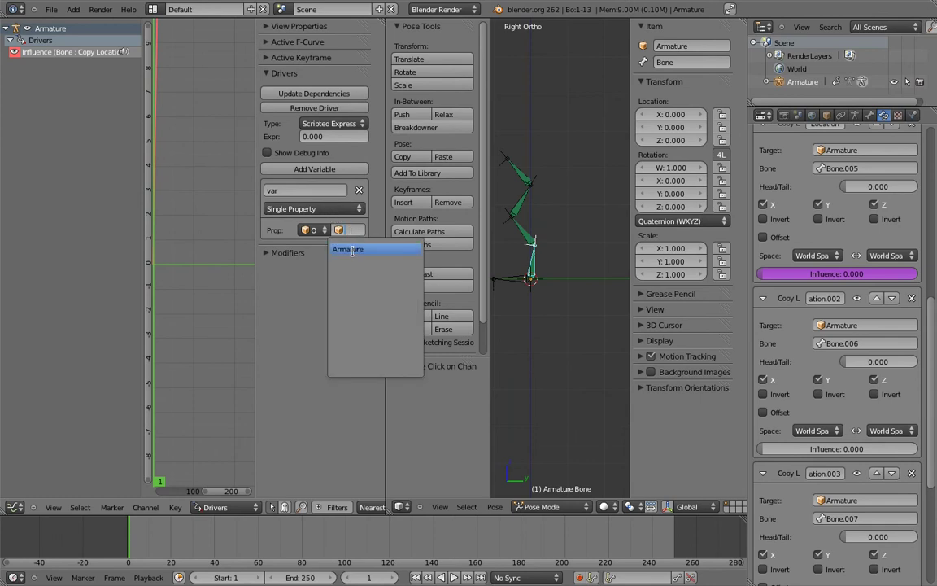
{"action": "left_click", "coordinate": [346, 249]}
{"action": "type", "text": "[\"pivot_slide\"]"}
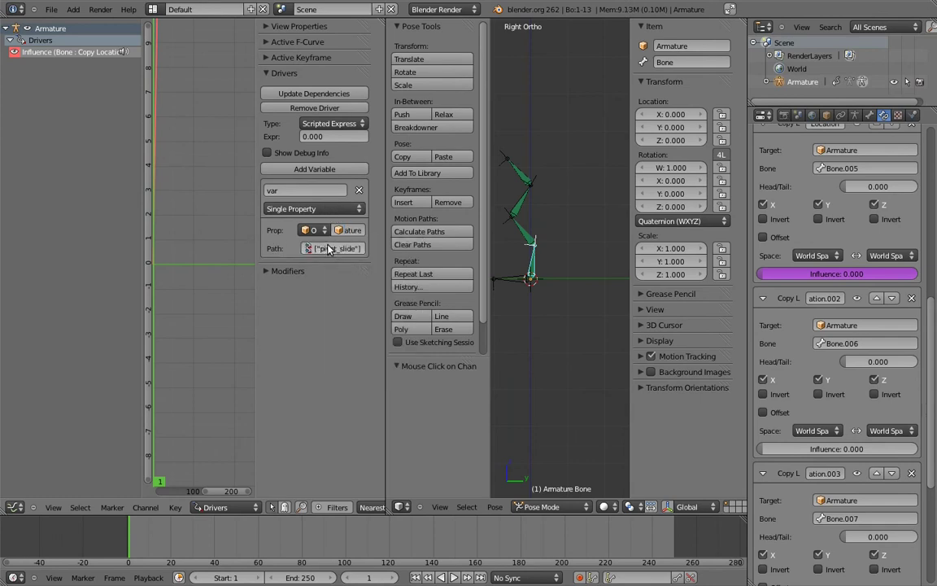
{"action": "left_click", "coordinate": [329, 136]}
{"action": "type", "text": "var"}
{"action": "key", "text": "Return"}
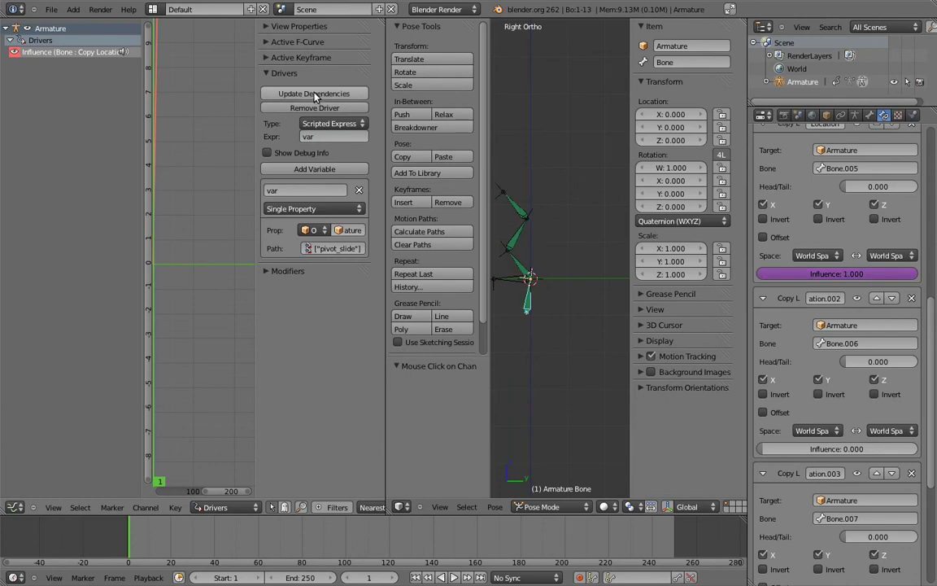
Step: Widen the 3D view and test Bone.012's pivot_slide by dragging it to about 0.7
{"action": "key", "text": "t"}
{"action": "left_click_drag", "start_coordinate": [387, 204], "coordinate": [339, 211]}
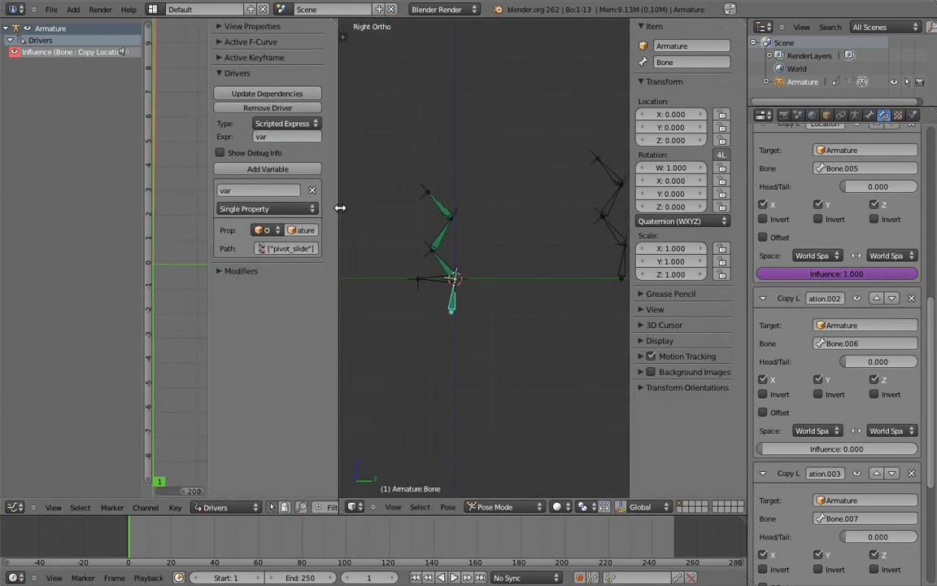
{"action": "middle_click_drag", "start_coordinate": [507, 203], "coordinate": [476, 202], "text": "shift"}
{"action": "right_click", "coordinate": [402, 281]}
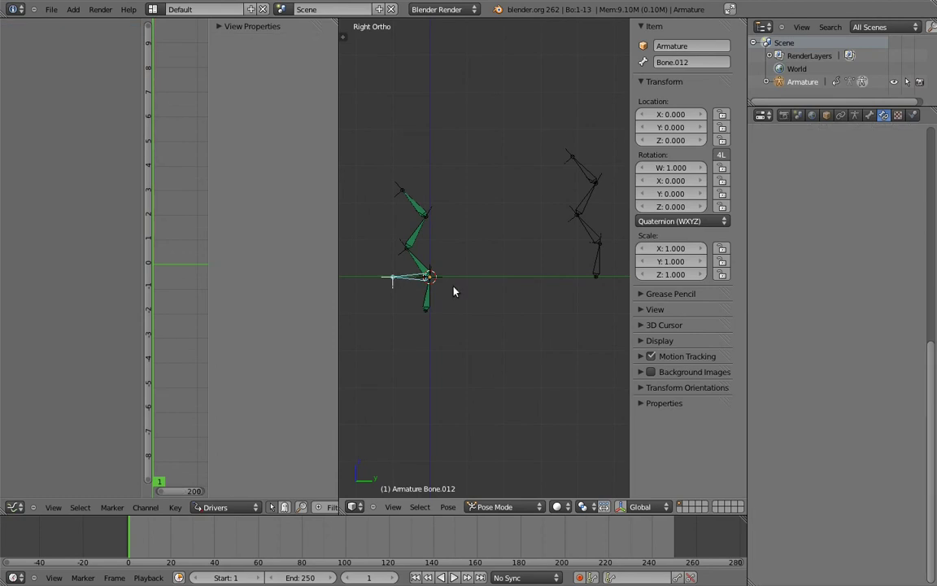
{"action": "left_click", "coordinate": [641, 403]}
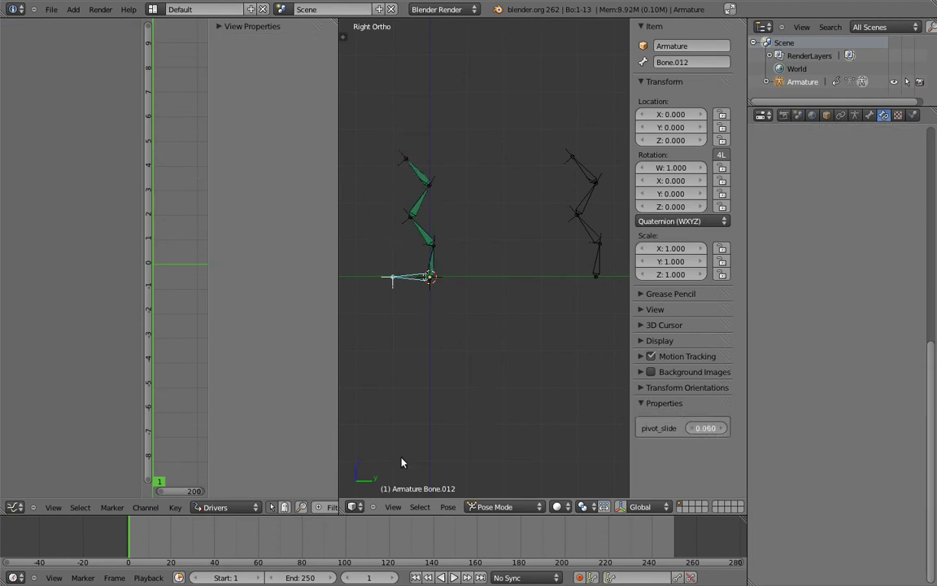
{"action": "left_click_drag", "start_coordinate": [704, 428], "coordinate": [271, 467]}
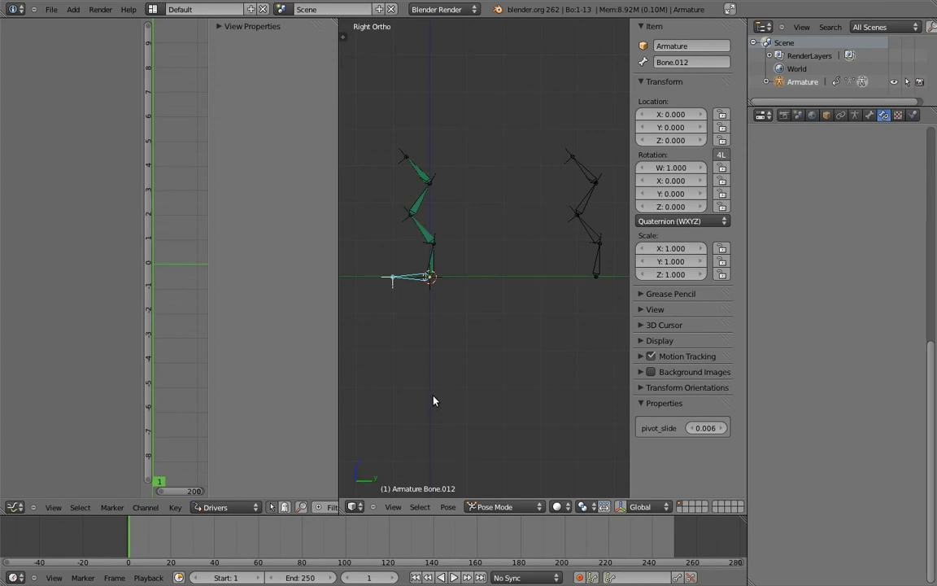
Step: Change the first driver's expression to 'var * 4' and update dependencies
{"action": "right_click", "coordinate": [434, 265]}
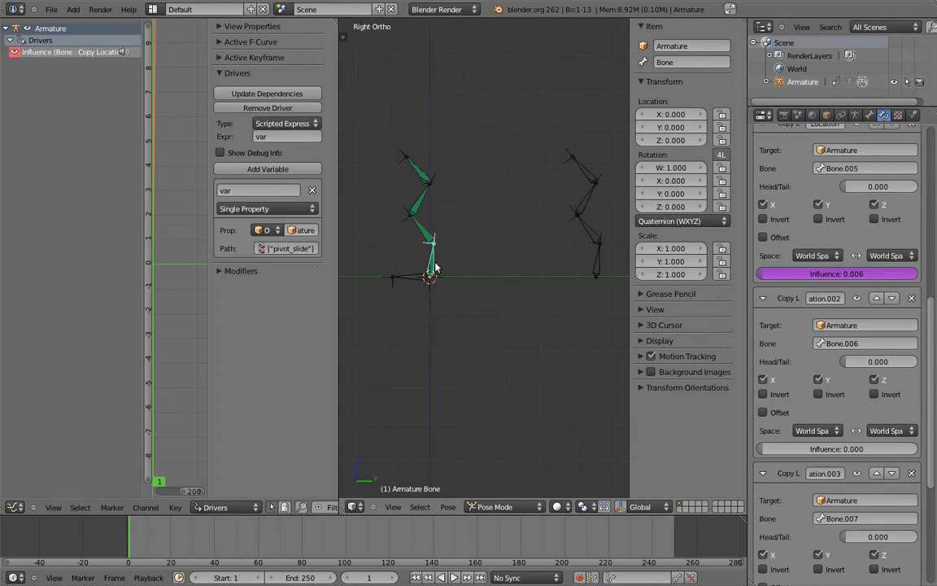
{"action": "left_click", "coordinate": [298, 138]}
{"action": "type", "text": "*4"}
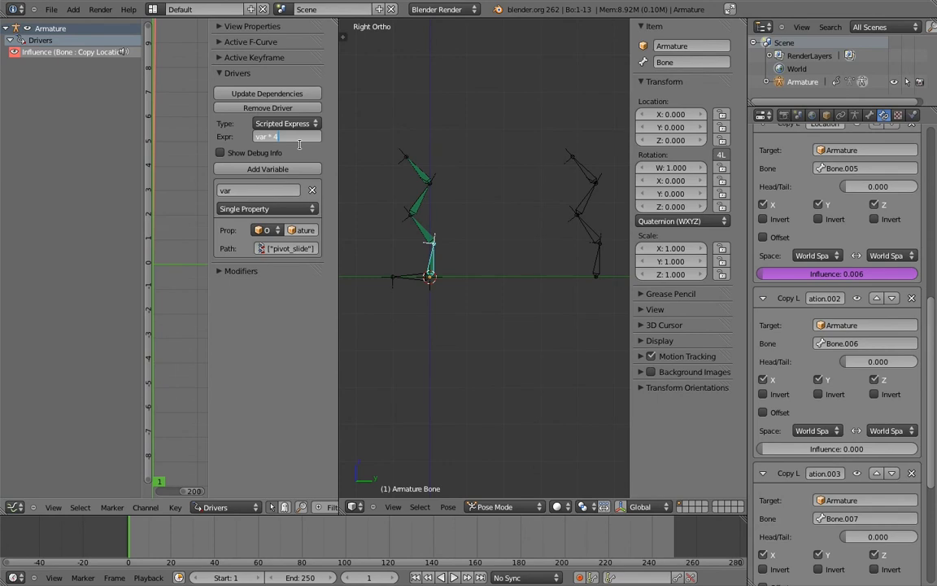
{"action": "key", "text": "Return"}
{"action": "left_click", "coordinate": [268, 93]}
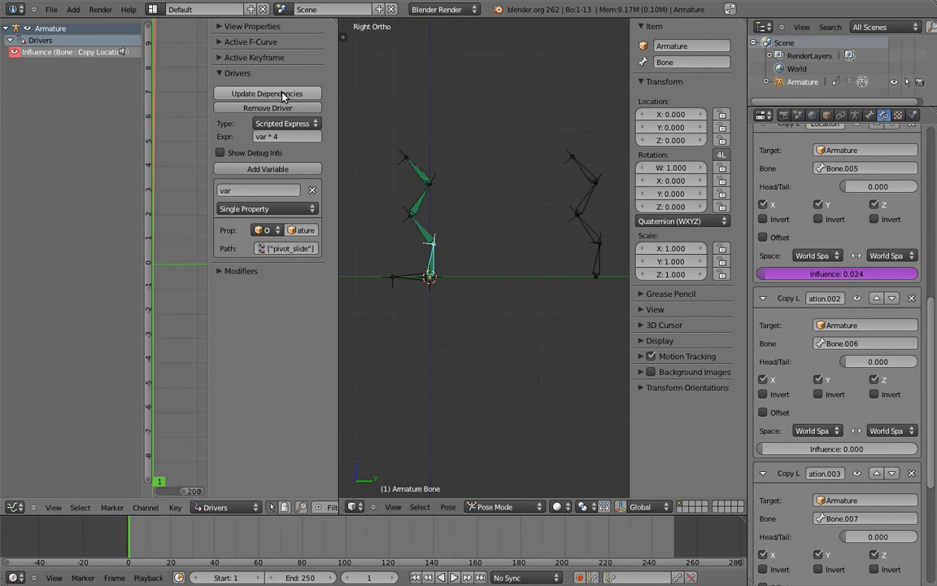
Step: Drag Bone.012's pivot_slide to about 0.45 to test the chain bending
{"action": "right_click", "coordinate": [412, 279]}
{"action": "left_click_drag", "start_coordinate": [712, 433], "coordinate": [761, 431]}
{"action": "mouse_move", "coordinate": [686, 433]}
{"action": "left_mouse_down"}
{"action": "mouse_move", "coordinate": [732, 418]}
{"action": "mouse_move", "coordinate": [573, 427]}
{"action": "left_mouse_up"}
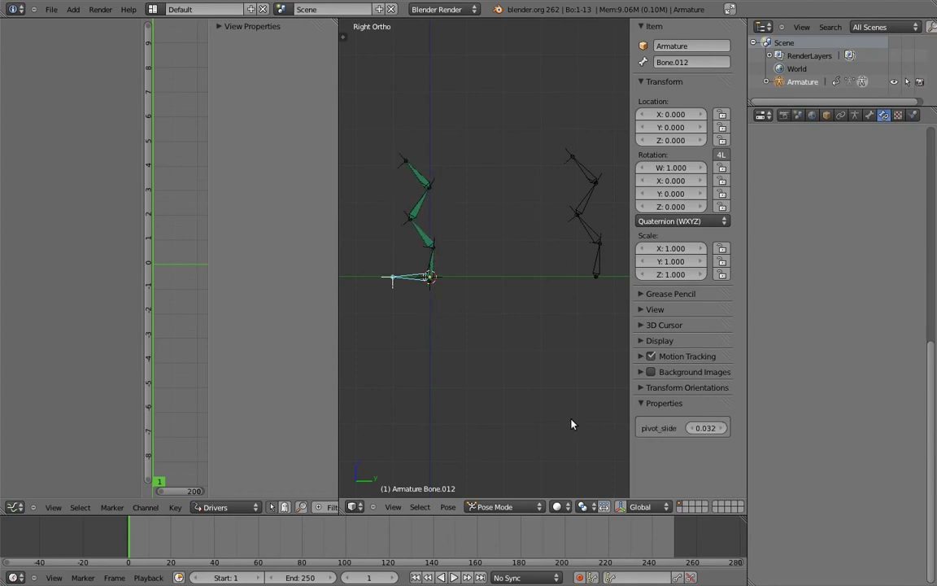
Step: Copy the first influence's pivot_slide driver and paste it onto the other three Copy Location influences
{"action": "right_click", "coordinate": [431, 265]}
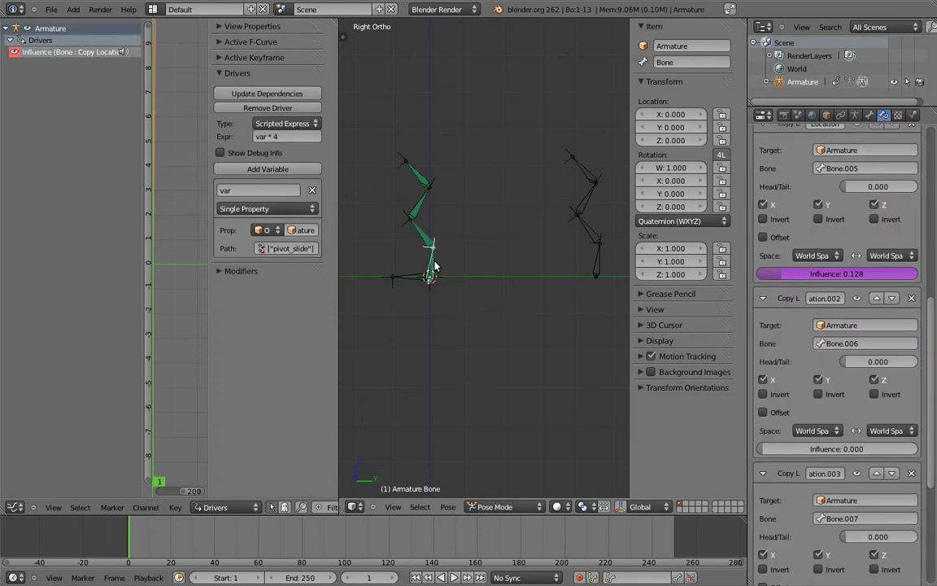
{"action": "right_click", "coordinate": [809, 273]}
{"action": "left_click", "coordinate": [788, 291]}
{"action": "right_click", "coordinate": [826, 448]}
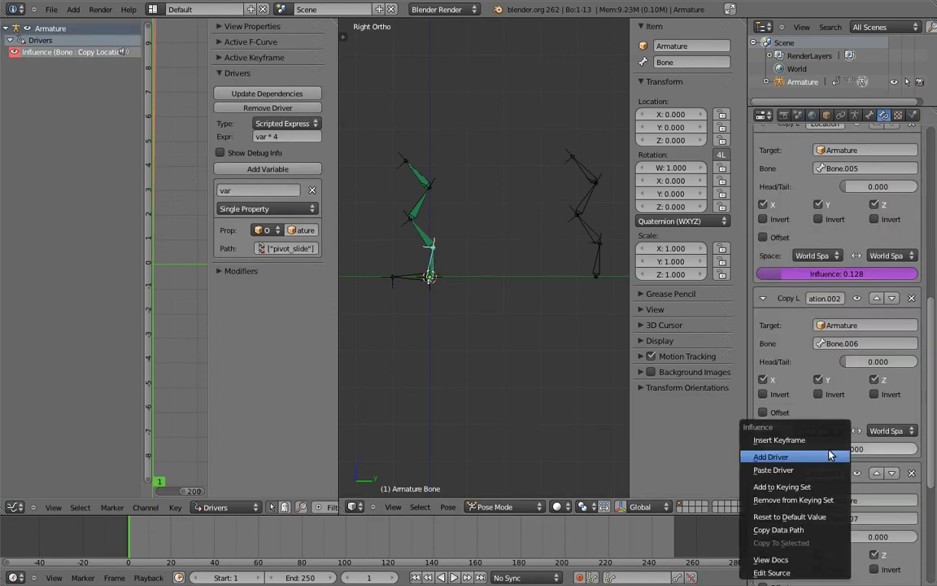
{"action": "left_click", "coordinate": [814, 463]}
{"action": "scroll", "coordinate": [841, 397], "scroll_direction": "down", "scroll_amount": 7}
{"action": "right_click", "coordinate": [841, 397]}
{"action": "left_click", "coordinate": [841, 397]}
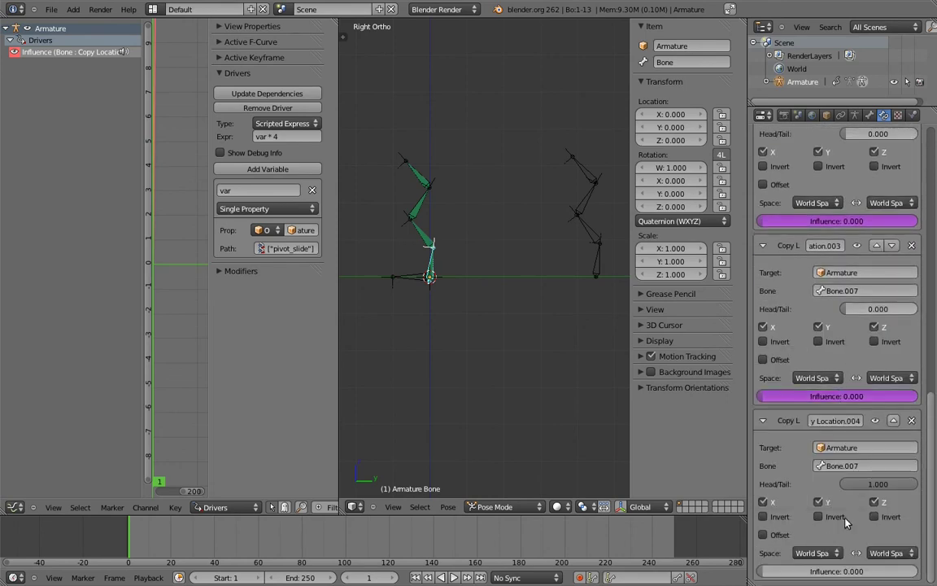
{"action": "right_click", "coordinate": [844, 570]}
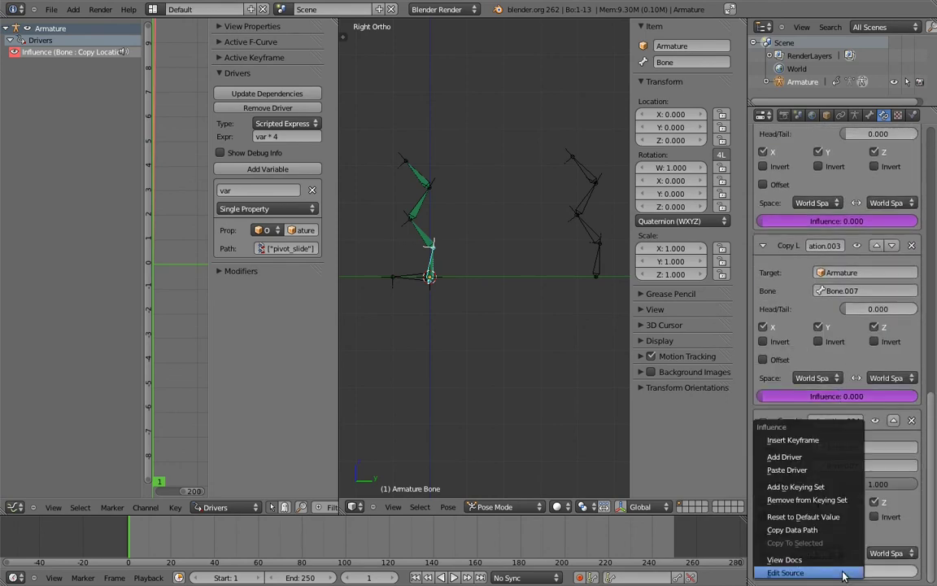
{"action": "left_click", "coordinate": [809, 471]}
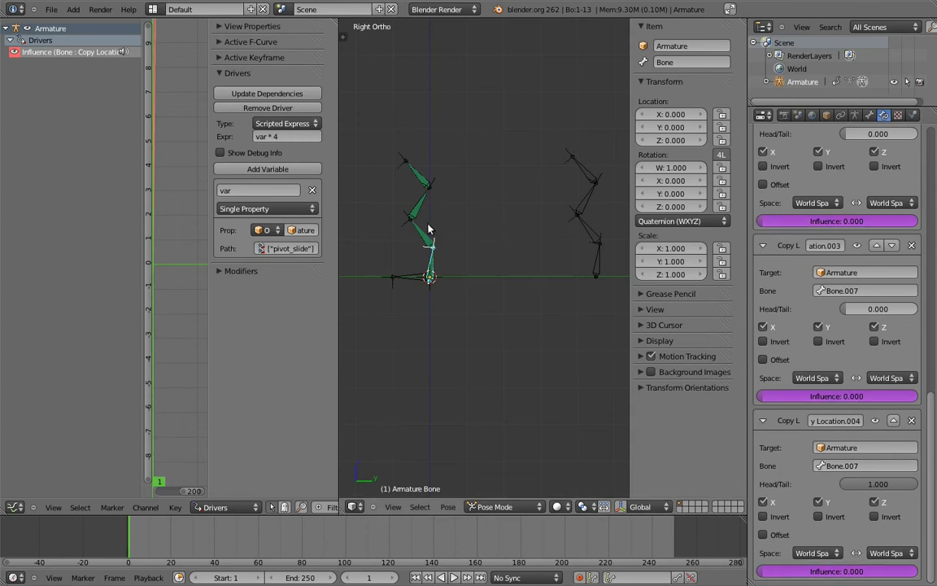
Step: Offset the driver expressions: append '- 1' to the second and third, '- 3' to the fourth
{"action": "left_click", "coordinate": [70, 63]}
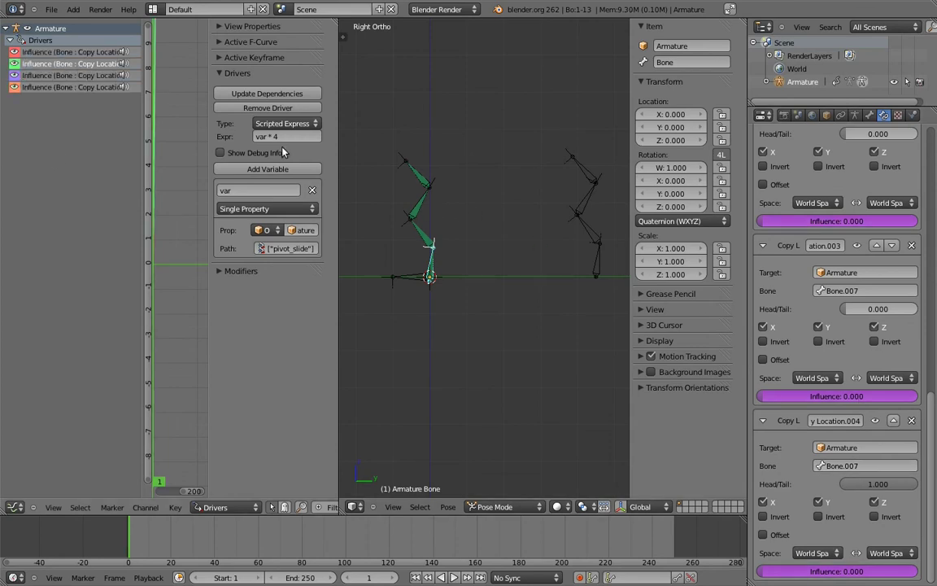
{"action": "left_click", "coordinate": [287, 137]}
{"action": "key", "text": "End"}
{"action": "type", "text": "- 1"}
{"action": "key", "text": "Return"}
{"action": "left_click", "coordinate": [76, 76]}
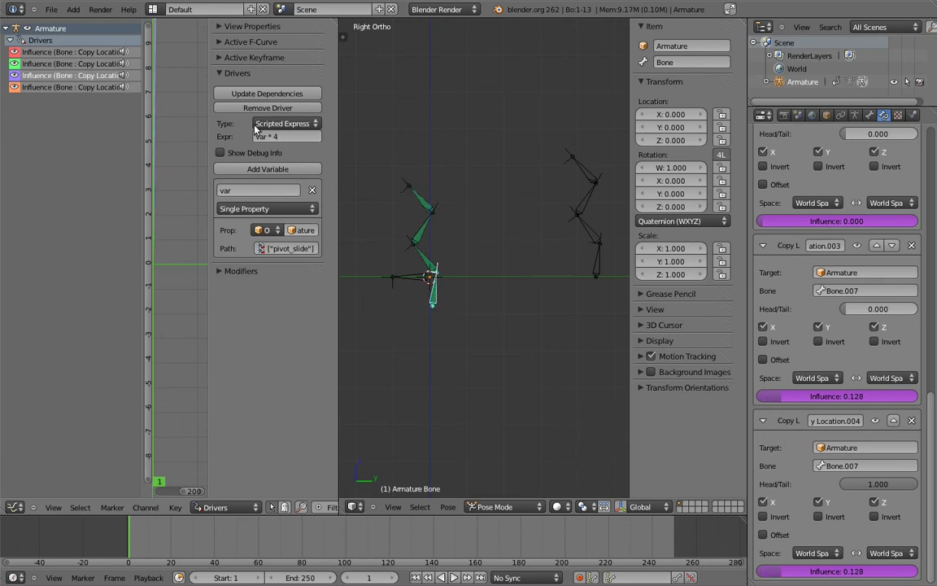
{"action": "left_click", "coordinate": [300, 140]}
{"action": "key", "text": "End"}
{"action": "type", "text": "- 1"}
{"action": "key", "text": "Return"}
{"action": "left_click", "coordinate": [41, 86]}
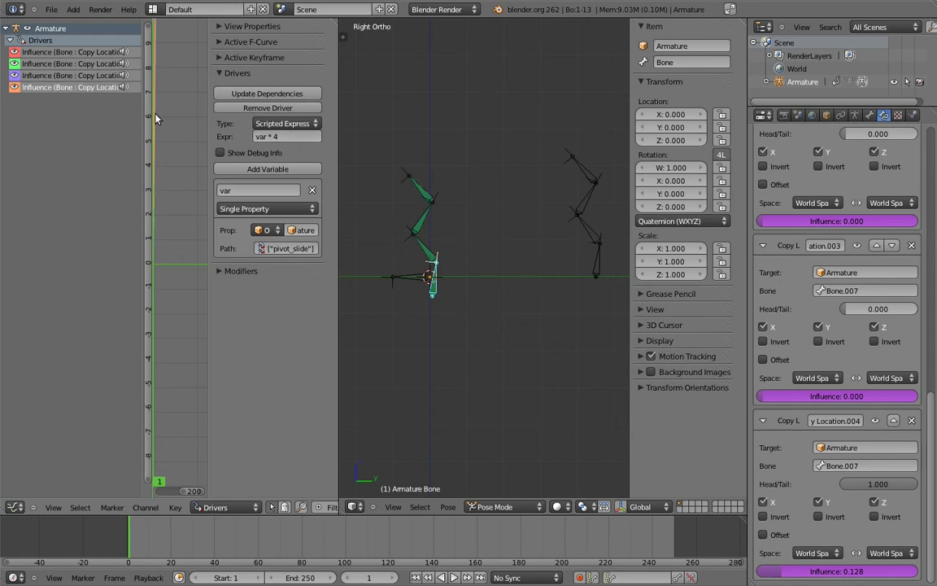
{"action": "left_click", "coordinate": [298, 140]}
{"action": "type", "text": "- 3"}
{"action": "key", "text": "Return"}
Step: Raise Bone.012's pivot_slide to about 0.6 and rotate two right-hand control-chain bones
{"action": "right_click", "coordinate": [402, 279]}
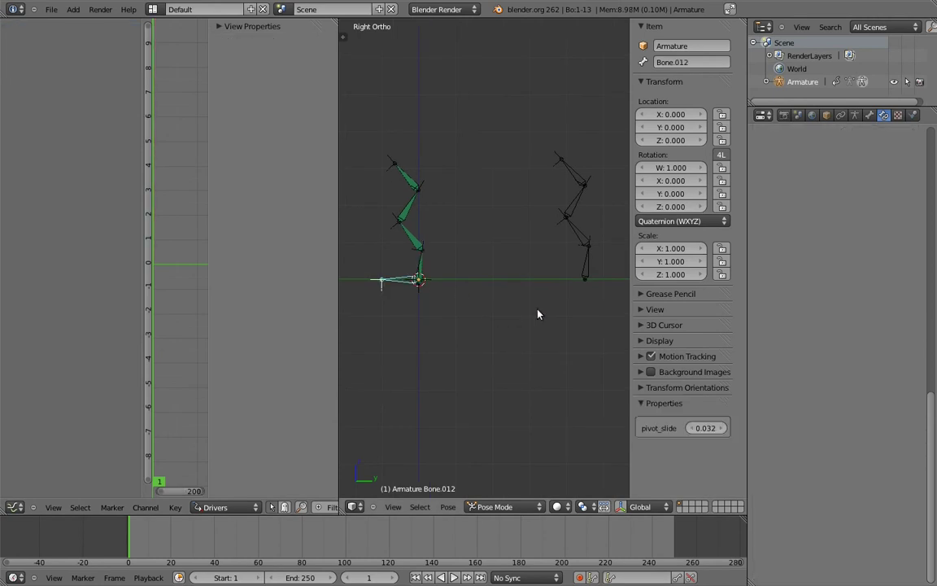
{"action": "mouse_move", "coordinate": [709, 435]}
{"action": "left_mouse_down"}
{"action": "mouse_move", "coordinate": [834, 415]}
{"action": "mouse_move", "coordinate": [535, 238]}
{"action": "left_mouse_up"}
{"action": "right_click", "coordinate": [588, 259]}
{"action": "key", "text": "r"}
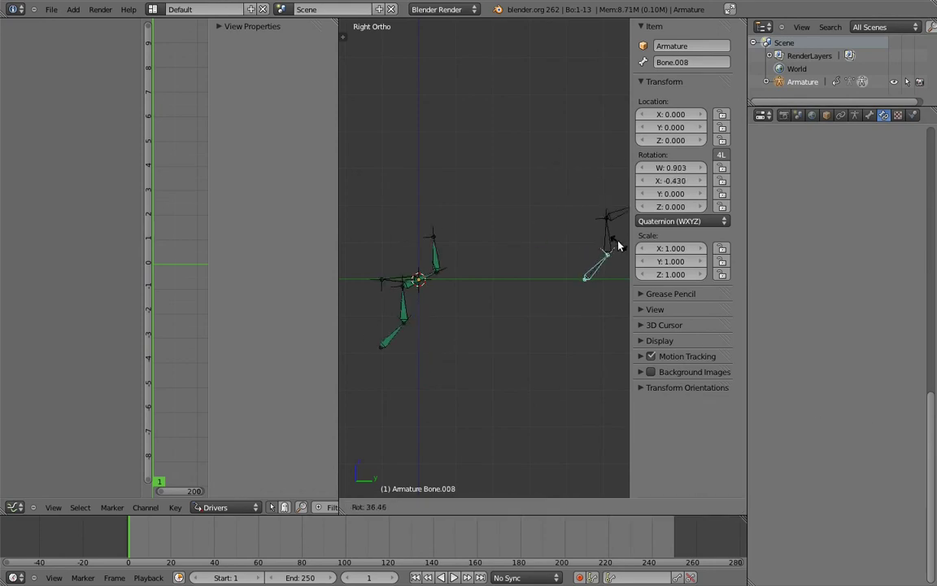
{"action": "left_click", "coordinate": [590, 215]}
{"action": "right_click", "coordinate": [590, 215]}
{"action": "key", "text": "r"}
{"action": "left_click", "coordinate": [592, 246]}
Step: Rotate another control-chain bone, then reselect the horizontal pivot control bone
{"action": "right_click", "coordinate": [592, 246]}
{"action": "key", "text": "r"}
{"action": "left_click", "coordinate": [593, 272]}
{"action": "key", "text": "r"}
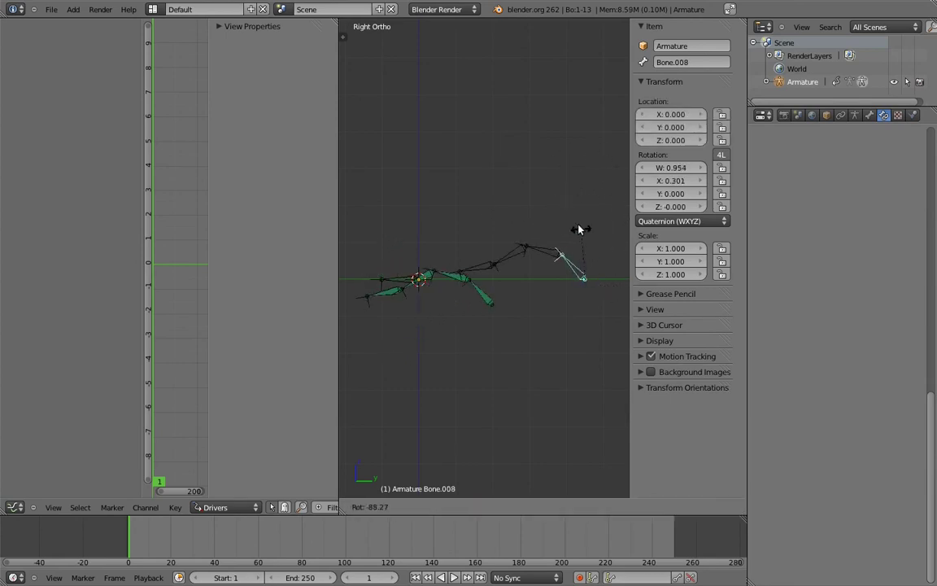
{"action": "left_click", "coordinate": [454, 214]}
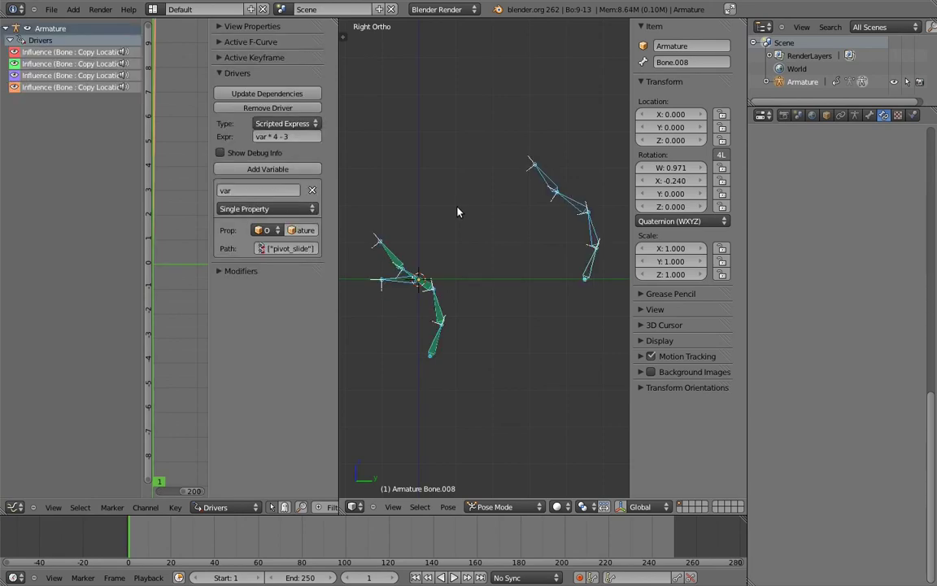
{"action": "right_click", "coordinate": [406, 283]}
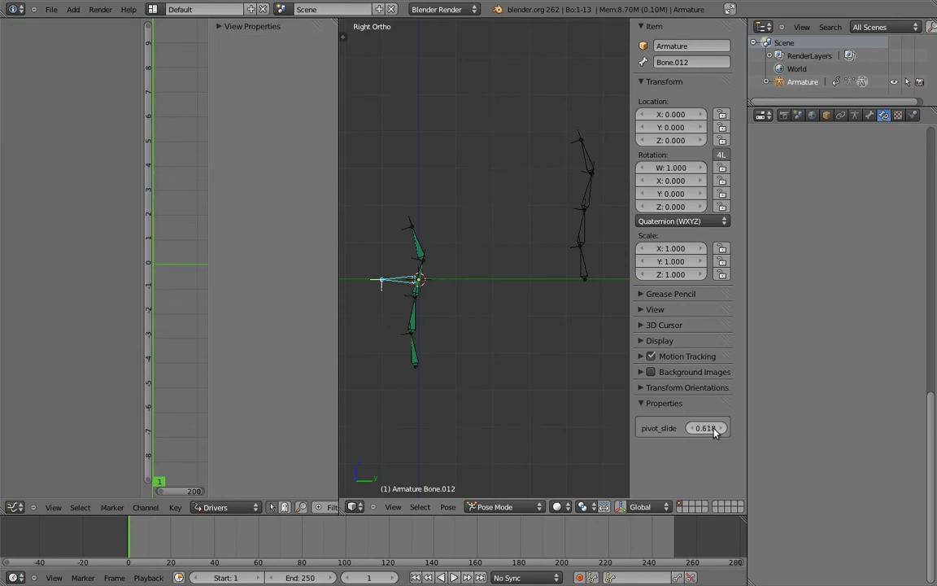
Step: Show the hidden second bone layer and set pivot_slide to 0.25
{"action": "left_click_drag", "start_coordinate": [716, 431], "coordinate": [509, 427]}
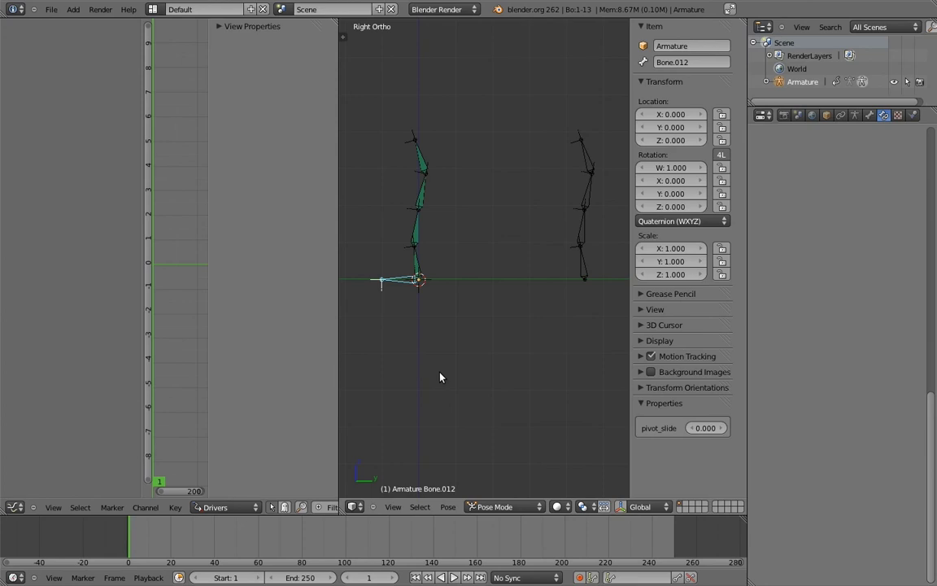
{"action": "left_click", "coordinate": [855, 115]}
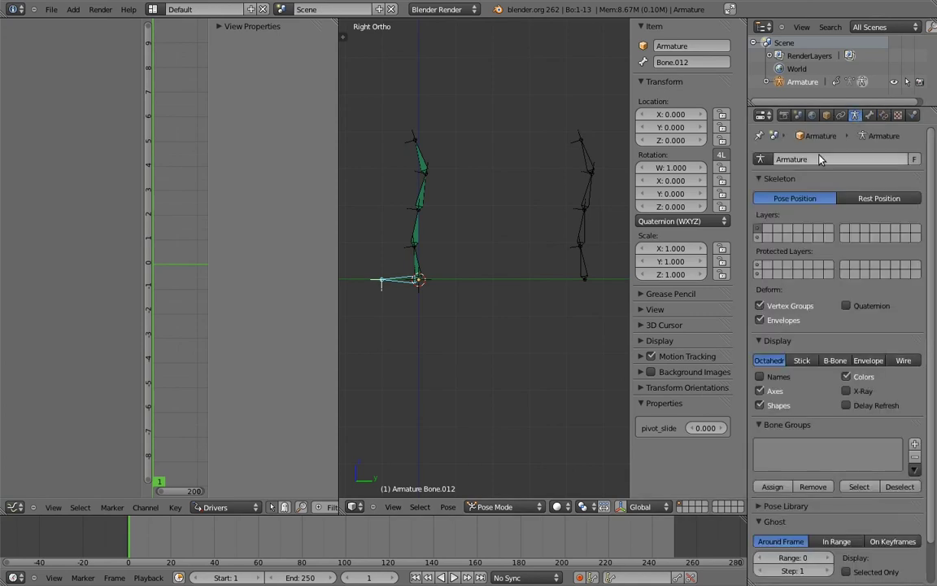
{"action": "left_click", "coordinate": [761, 239], "text": "shift"}
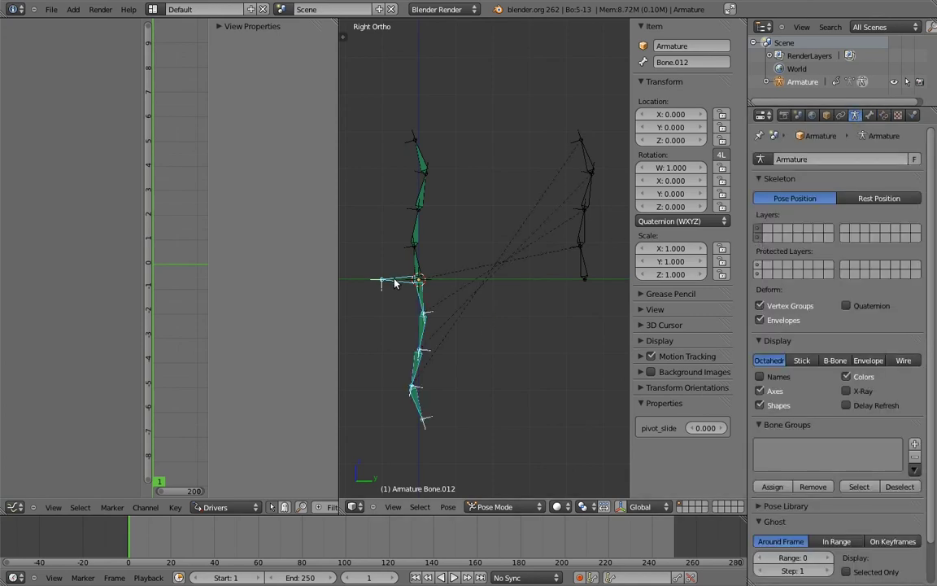
{"action": "left_click", "coordinate": [713, 432]}
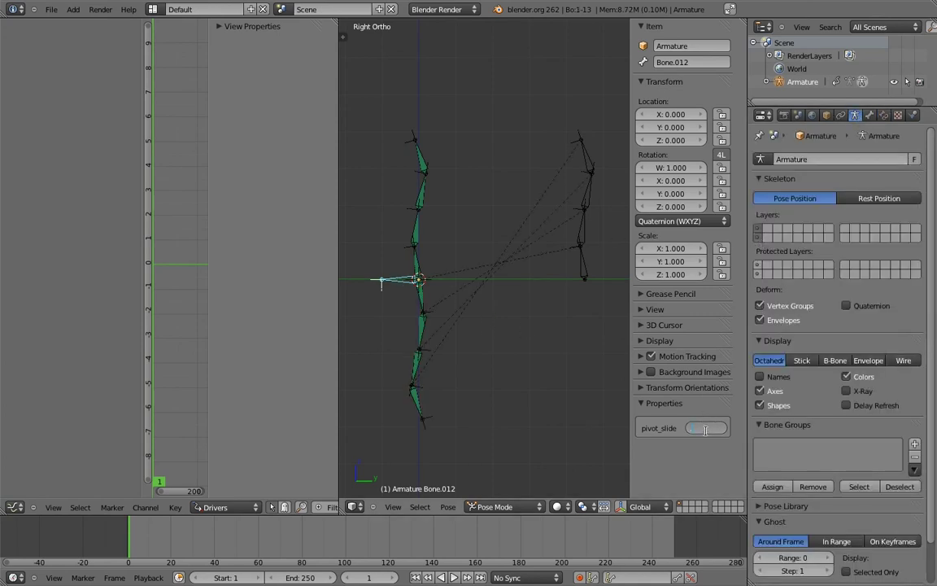
{"action": "type", "text": "25"}
{"action": "key", "text": "Return"}
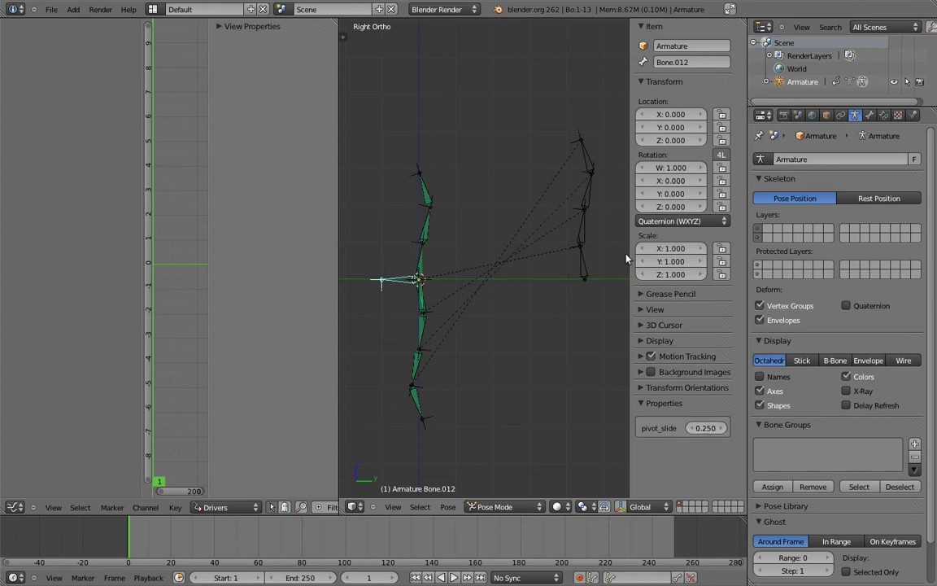
Step: Zoom in on the torso and, in Edit Mode, select the lower reversed chain and pivot bone
{"action": "right_click", "coordinate": [579, 248]}
{"action": "scroll", "coordinate": [502, 266], "scroll_direction": "up", "scroll_amount": 2}
{"action": "middle_click_drag", "start_coordinate": [502, 266], "coordinate": [548, 239], "text": "shift"}
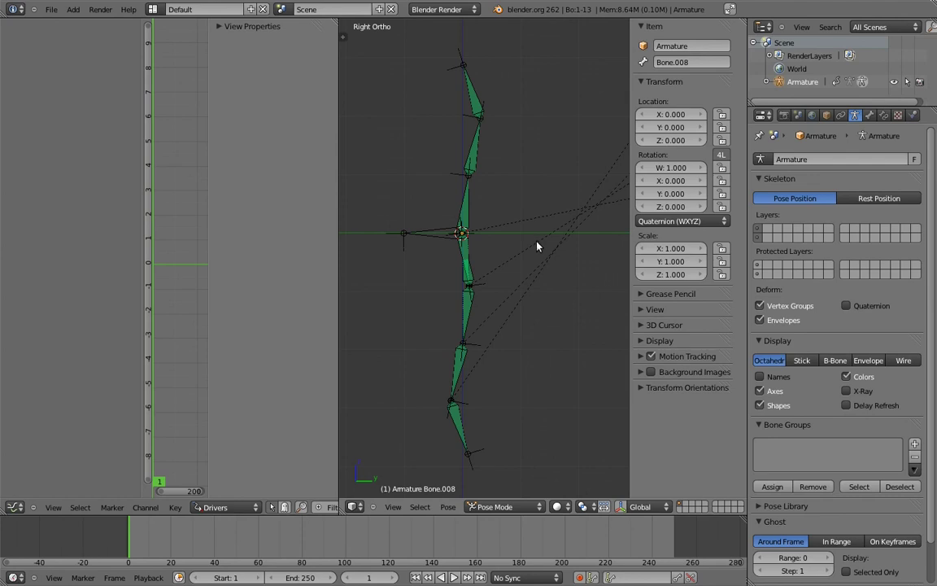
{"action": "key", "text": "Tab"}
{"action": "right_click", "coordinate": [494, 268]}
{"action": "right_click", "coordinate": [484, 372], "text": "shift"}
{"action": "right_click", "coordinate": [410, 183], "text": "shift"}
{"action": "scroll", "coordinate": [488, 309], "scroll_direction": "up", "scroll_amount": 2}
{"action": "scroll", "coordinate": [509, 372], "scroll_direction": "up", "scroll_amount": 4}
Step: Move Bone.012 and the lower chain up about 0.91 units
{"action": "key", "text": "g"}
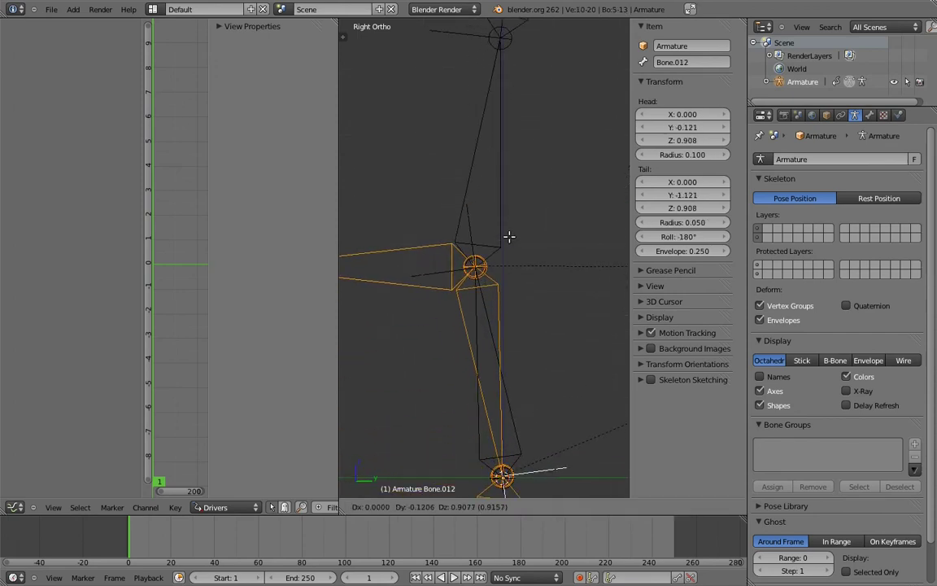
{"action": "left_click", "coordinate": [506, 234]}
{"action": "scroll", "coordinate": [528, 256], "scroll_direction": "down", "scroll_amount": 1}
{"action": "scroll", "coordinate": [537, 203], "scroll_direction": "down", "scroll_amount": 3}
{"action": "scroll", "coordinate": [496, 188], "scroll_direction": "down", "scroll_amount": 2}
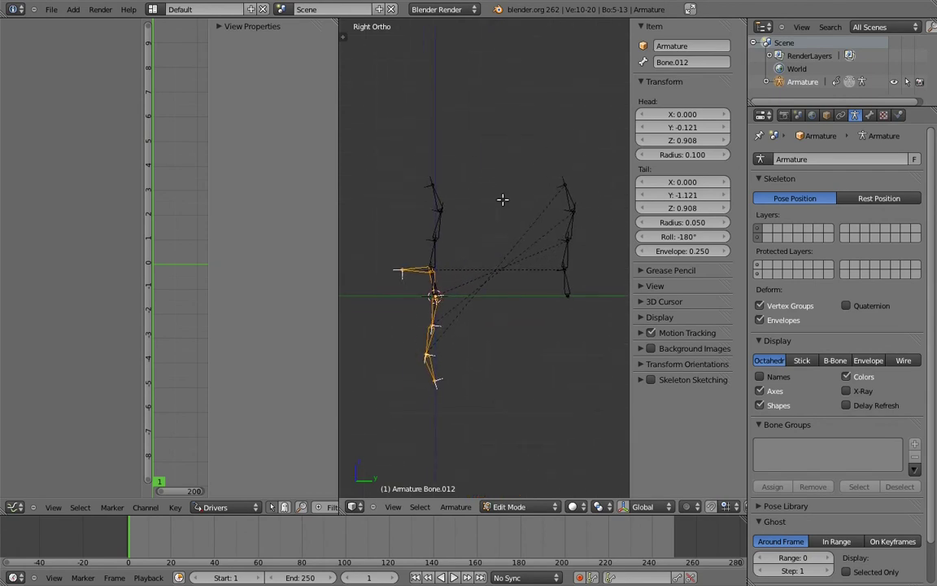
Step: Toggle Edit and Pose Mode repeatedly to refresh the rig, then select the lowest left bone
{"action": "key", "text": "ctrl+Tab"}
{"action": "key", "text": "Tab"}
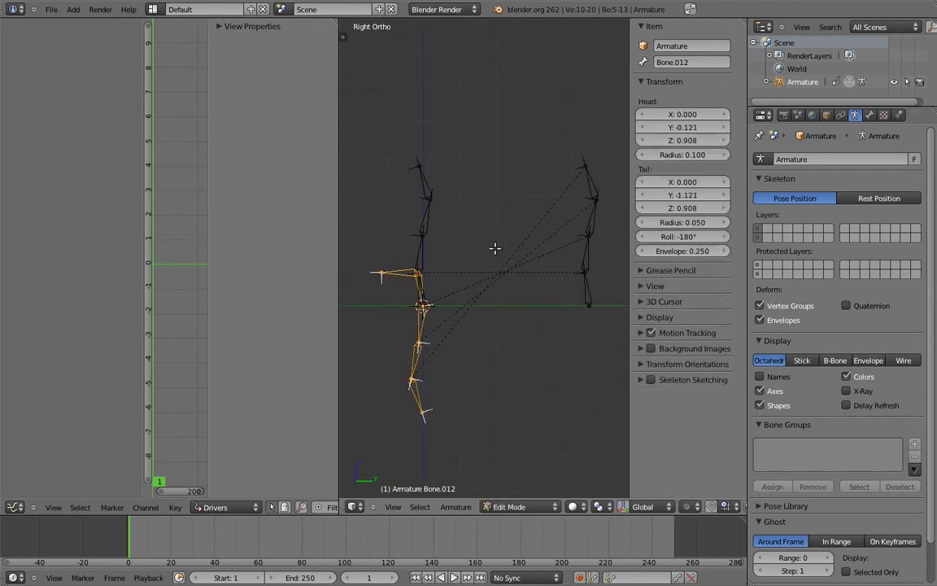
{"action": "key", "text": "ctrl+Tab"}
{"action": "key", "text": "Tab"}
{"action": "key", "text": "ctrl+Tab"}
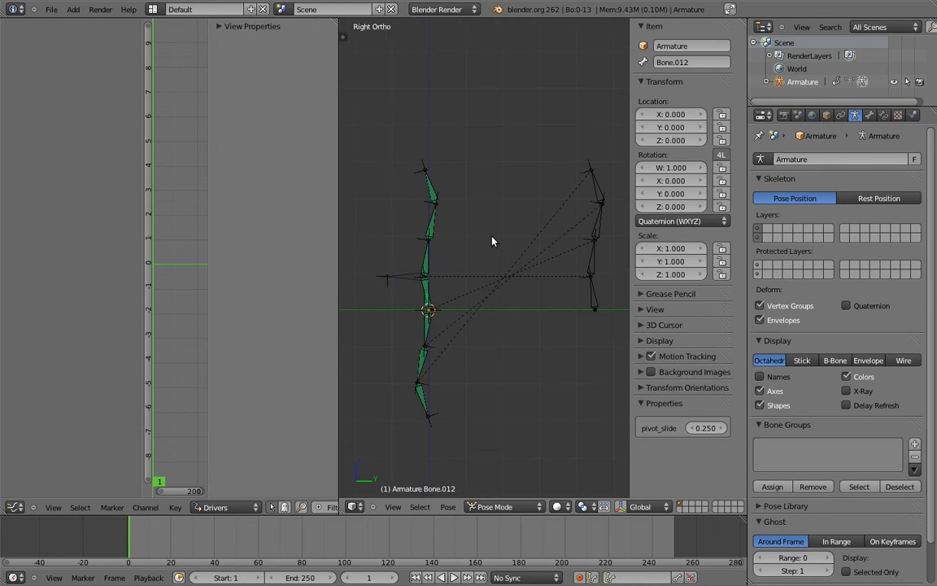
{"action": "key", "text": "Tab"}
{"action": "key", "text": "ctrl+Tab"}
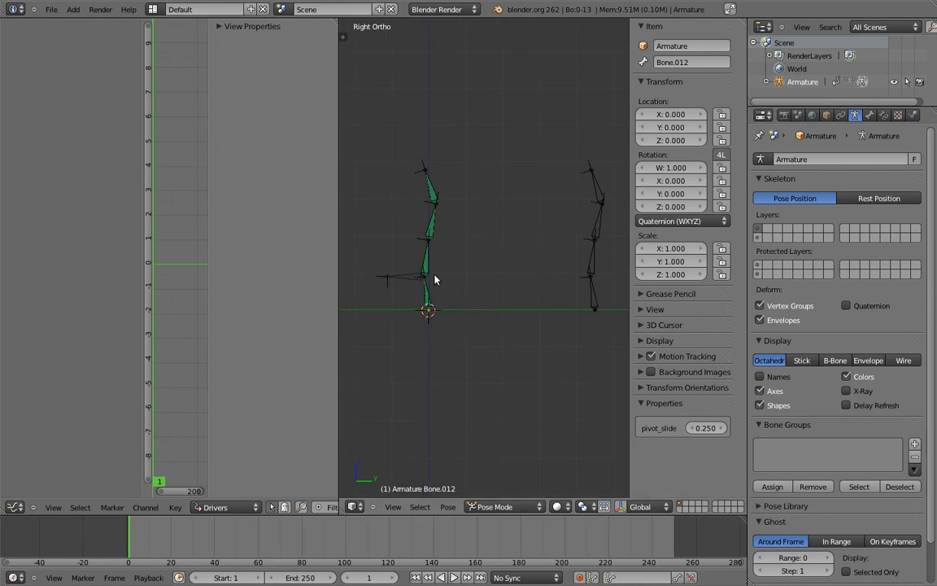
{"action": "left_click", "coordinate": [429, 307]}
Step: Inspect the left chain bones' constraints and delete Bone.003's Copy Rotation constraint
{"action": "left_click", "coordinate": [885, 114]}
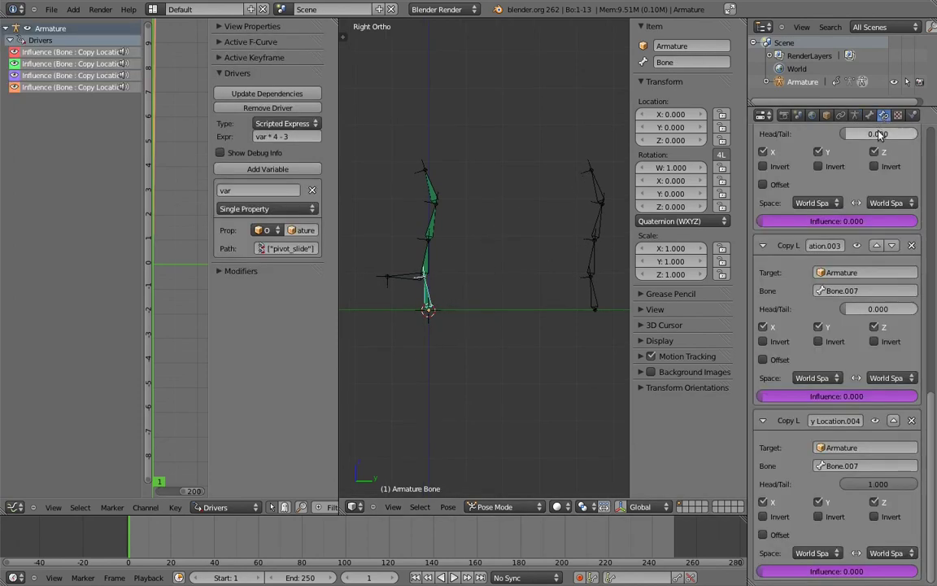
{"action": "scroll", "coordinate": [874, 347], "scroll_direction": "down", "scroll_amount": 2}
{"action": "scroll", "coordinate": [875, 348], "scroll_direction": "up", "scroll_amount": 3}
{"action": "scroll", "coordinate": [875, 348], "scroll_direction": "up", "scroll_amount": 5}
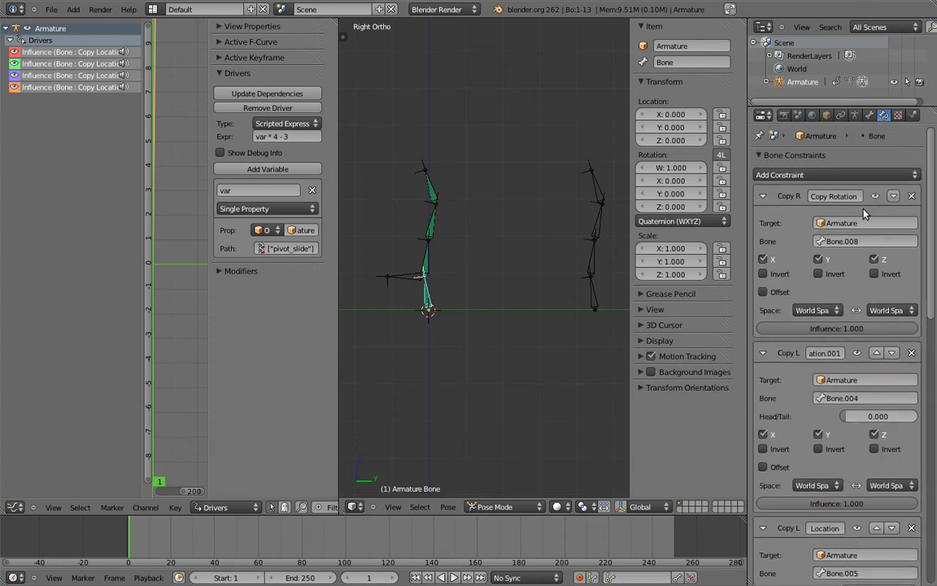
{"action": "left_click", "coordinate": [893, 196]}
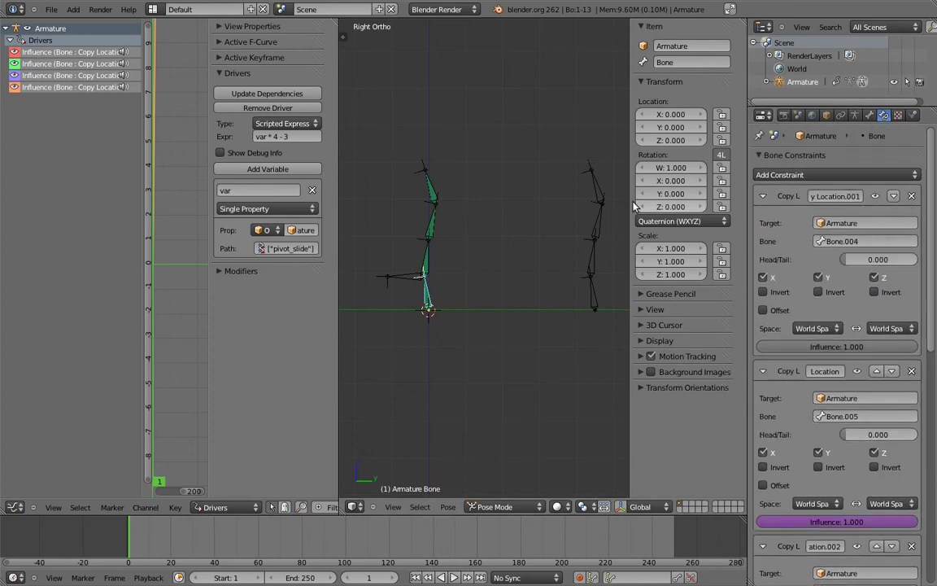
{"action": "right_click", "coordinate": [424, 262]}
{"action": "right_click", "coordinate": [430, 202]}
{"action": "right_click", "coordinate": [445, 184]}
{"action": "right_click", "coordinate": [425, 172]}
{"action": "left_click", "coordinate": [911, 196]}
Step: Add a Copy Transforms constraint to the base spine bone targeting Bone.008
{"action": "right_click", "coordinate": [595, 297]}
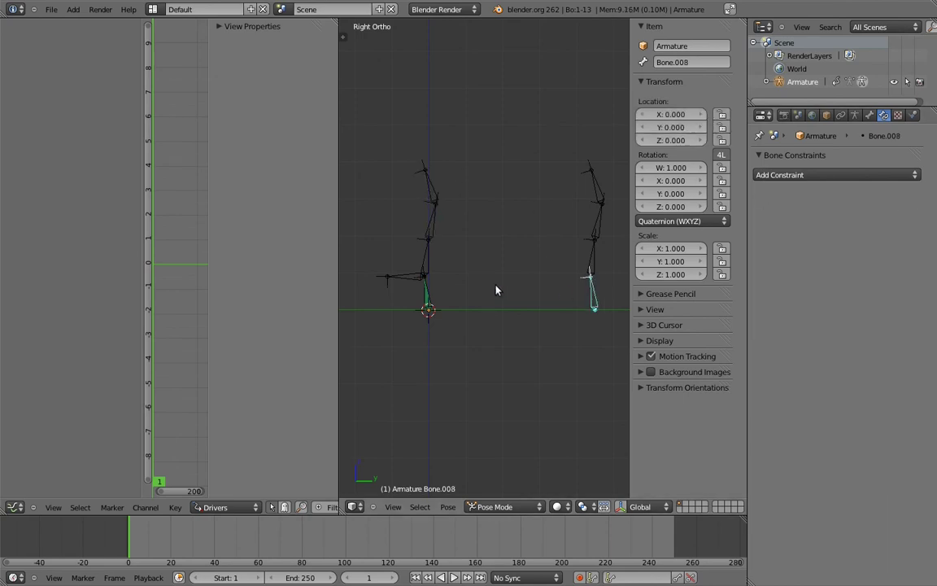
{"action": "right_click", "coordinate": [428, 301], "text": "shift"}
{"action": "key", "text": "shift+ctrl+c"}
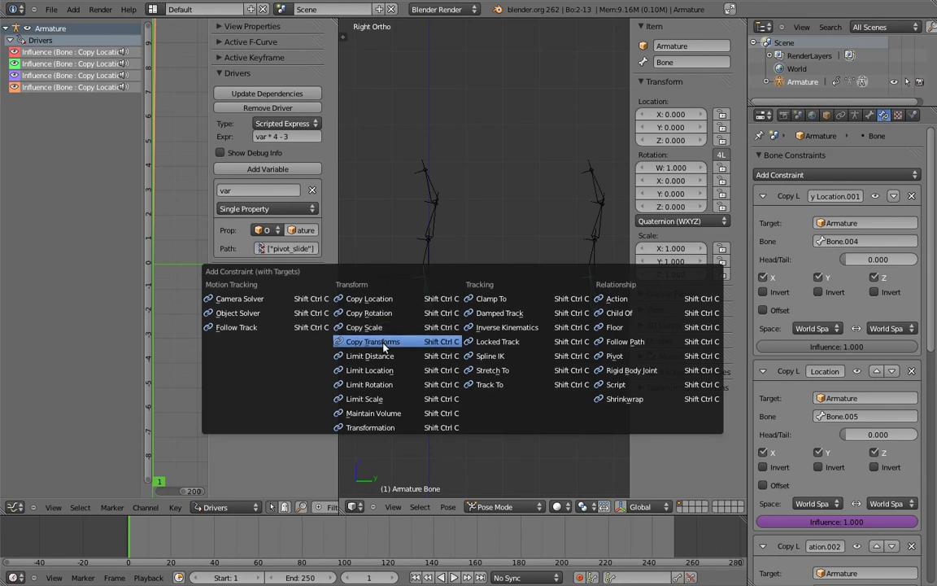
{"action": "left_click", "coordinate": [358, 341]}
Step: Collapse the Copy Location constraints and move Copy Transforms to the top of the stack
{"action": "left_click", "coordinate": [762, 196]}
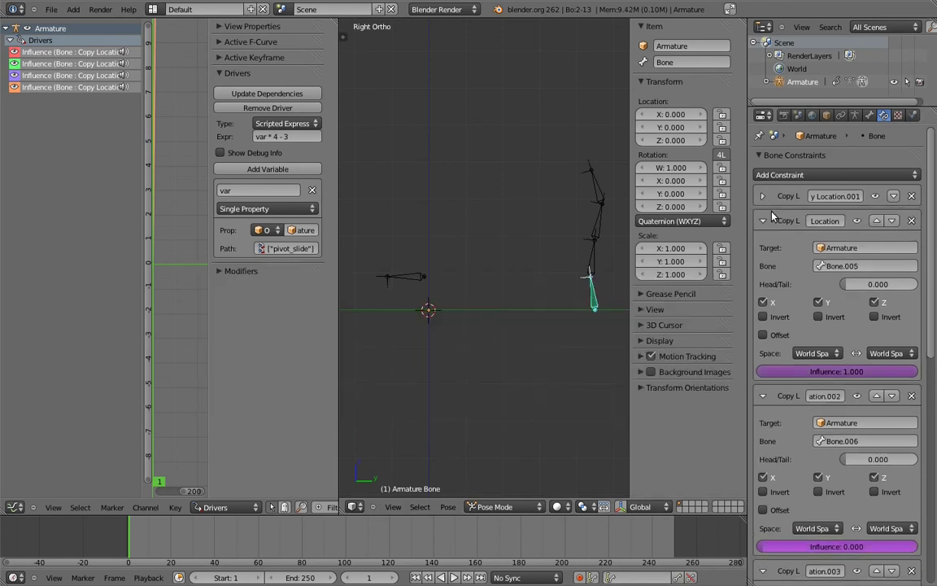
{"action": "left_click", "coordinate": [762, 221]}
{"action": "left_click", "coordinate": [763, 245]}
{"action": "left_click", "coordinate": [763, 270]}
{"action": "left_click", "coordinate": [763, 295]}
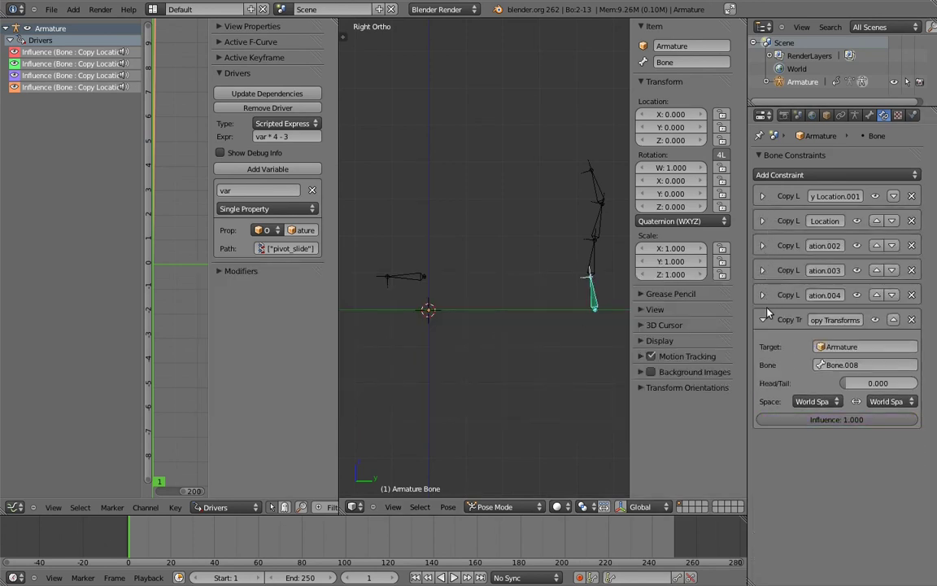
{"action": "left_click", "coordinate": [894, 320]}
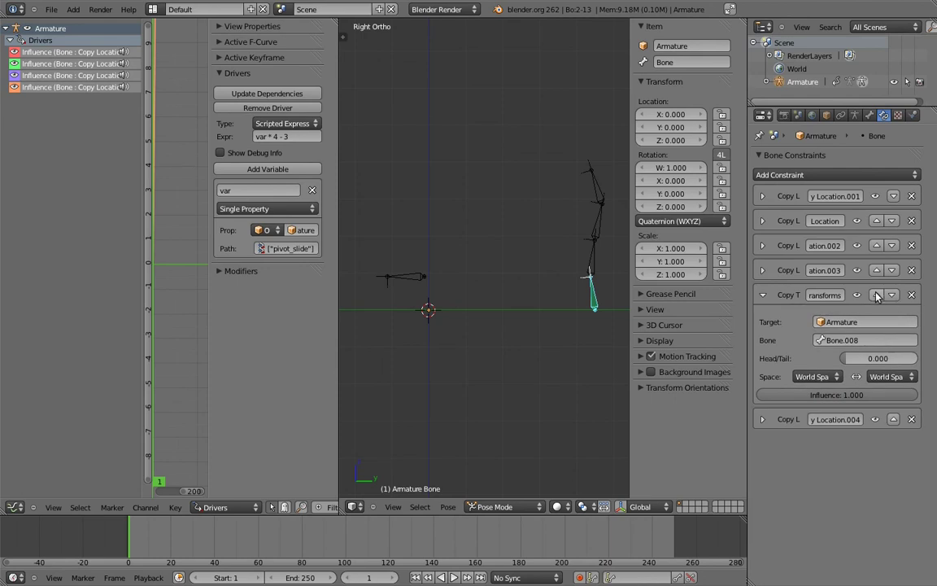
{"action": "left_click", "coordinate": [876, 294]}
{"action": "left_click", "coordinate": [876, 270]}
{"action": "left_click", "coordinate": [876, 245]}
{"action": "left_click", "coordinate": [876, 220]}
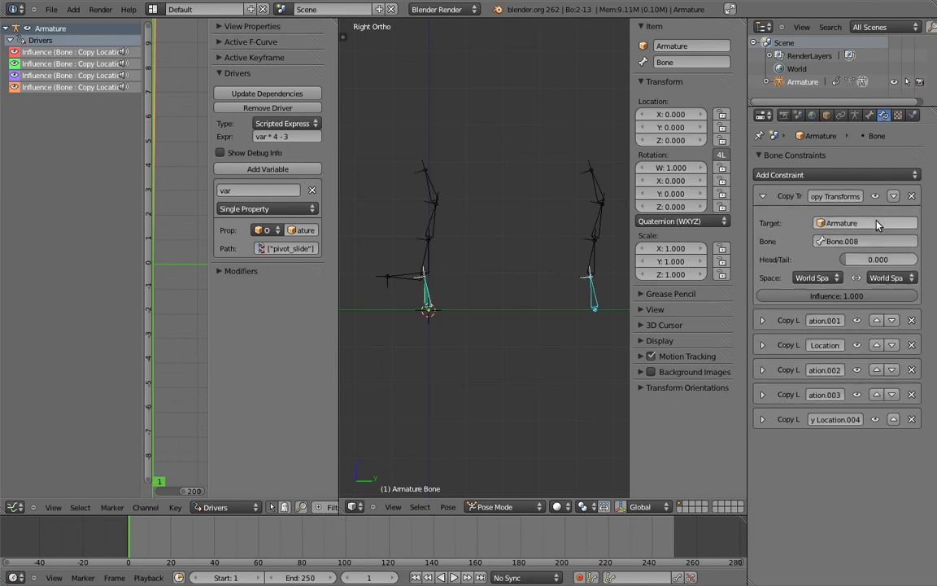
Step: Add Copy Transforms to left Bone.001, Bone.002 and Bone.003 from their matching right-chain bones
{"action": "right_click", "coordinate": [592, 245]}
{"action": "right_click", "coordinate": [427, 259], "text": "shift"}
{"action": "key", "text": "ctrl+shift+c"}
{"action": "left_click", "coordinate": [429, 259]}
{"action": "right_click", "coordinate": [425, 217]}
{"action": "key", "text": "ctrl+shift+c"}
{"action": "left_click", "coordinate": [433, 227]}
{"action": "right_click", "coordinate": [591, 178]}
{"action": "right_click", "coordinate": [429, 187], "text": "shift"}
{"action": "key", "text": "ctrl+shift+c"}
{"action": "left_click", "coordinate": [442, 189]}
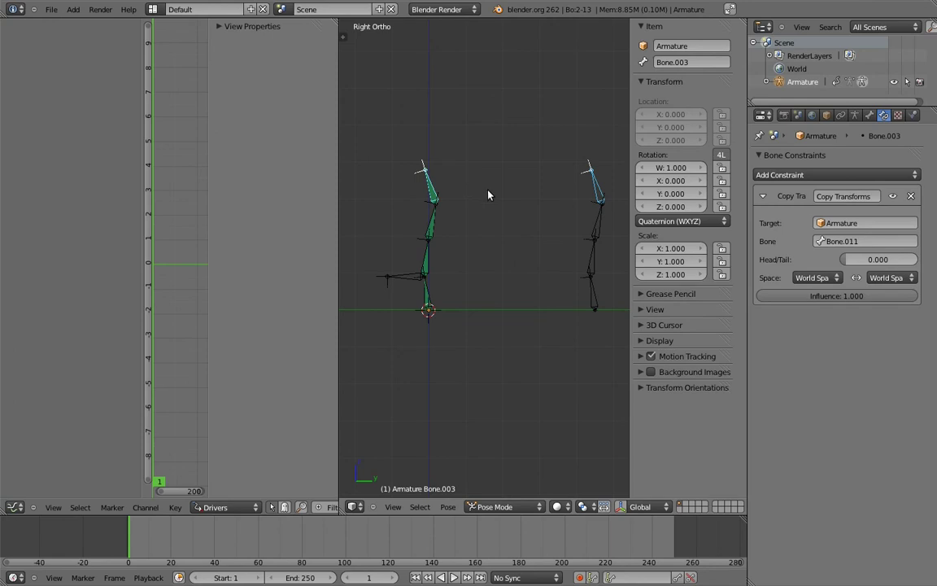
{"action": "right_click", "coordinate": [594, 291]}
{"action": "key", "text": "s"}
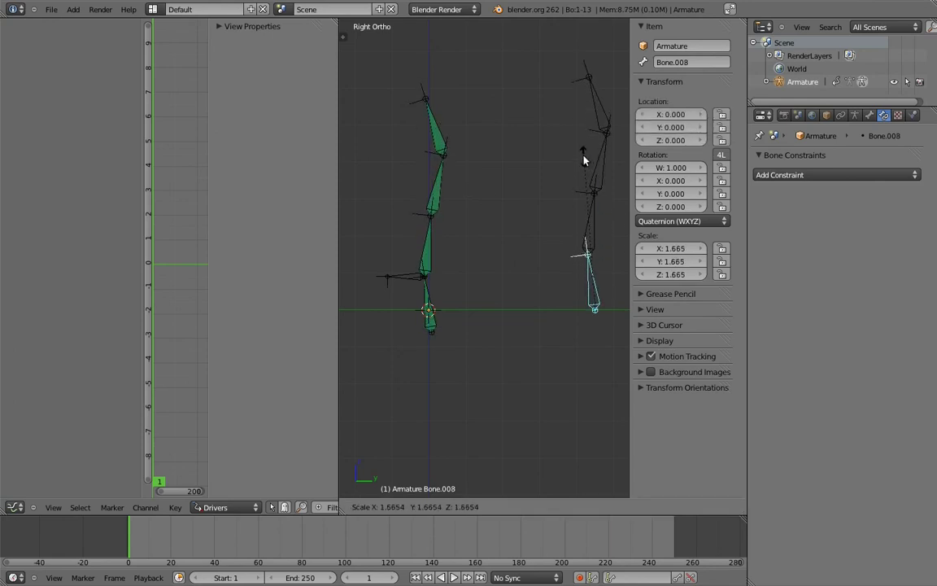
{"action": "left_click", "coordinate": [592, 214]}
{"action": "key", "text": "s"}
{"action": "key", "text": "y"}
{"action": "key", "text": "y"}
{"action": "left_click", "coordinate": [594, 220]}
{"action": "right_click", "coordinate": [600, 222]}
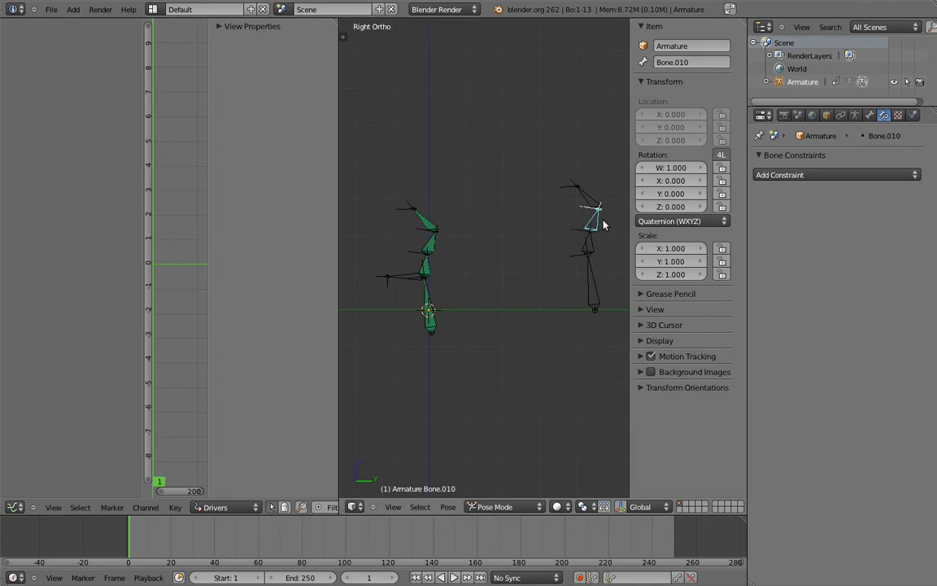
{"action": "key", "text": "s"}
{"action": "key", "text": "z"}
{"action": "key", "text": "z"}
{"action": "left_click", "coordinate": [573, 207]}
{"action": "right_click", "coordinate": [523, 185]}
{"action": "middle_click_drag", "start_coordinate": [536, 196], "coordinate": [559, 194], "text": "shift"}
{"action": "right_click", "coordinate": [617, 273]}
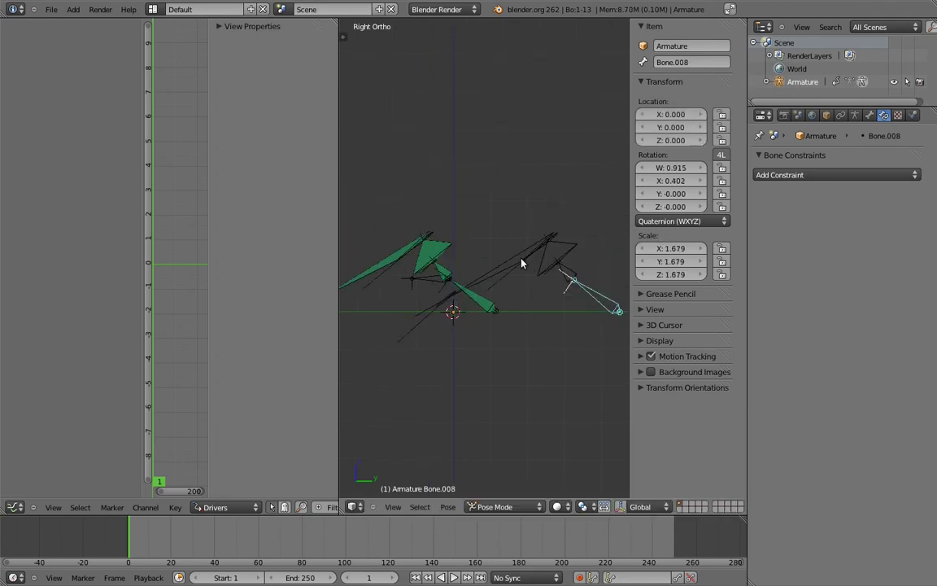
{"action": "right_click", "coordinate": [532, 264]}
{"action": "key", "text": "r"}
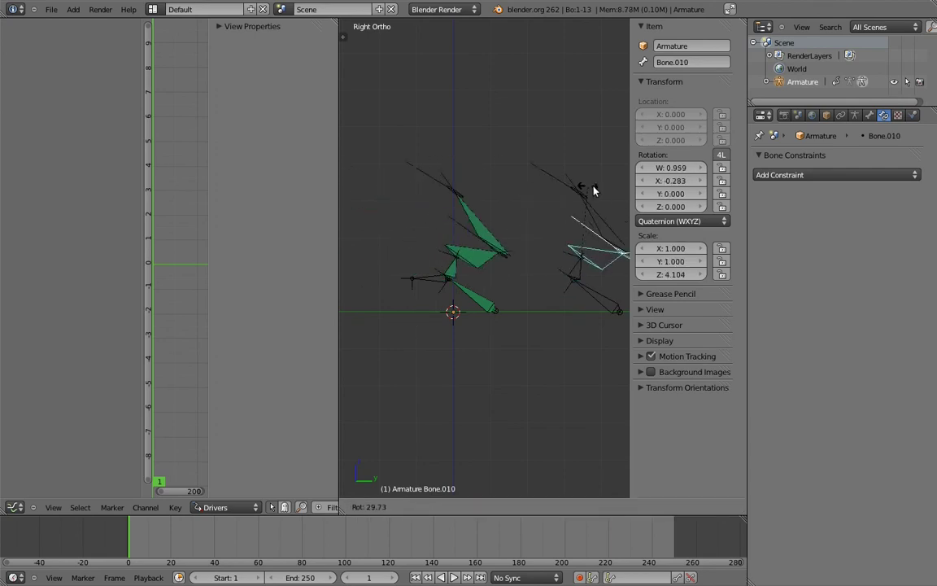
{"action": "left_click", "coordinate": [612, 201]}
{"action": "right_click", "coordinate": [439, 274]}
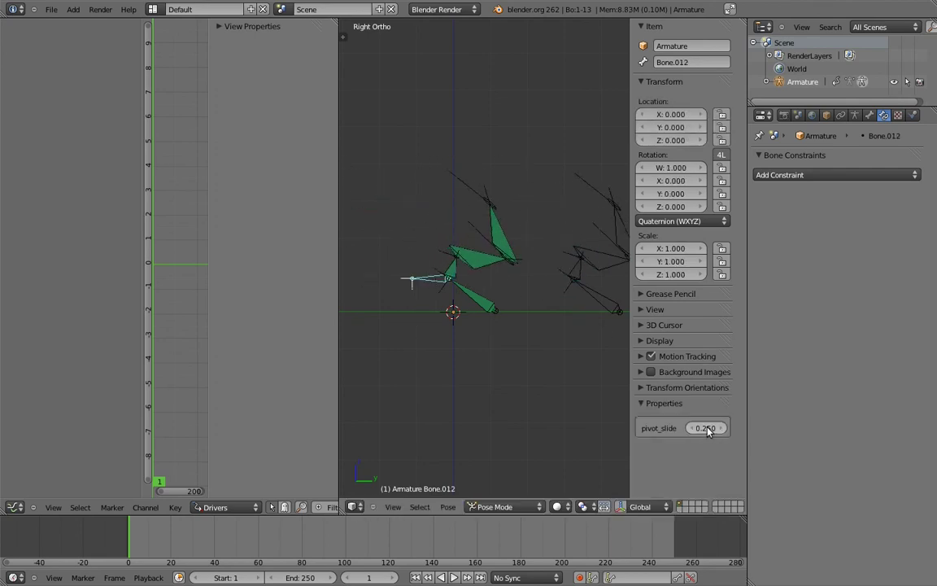
{"action": "left_click_drag", "start_coordinate": [709, 432], "coordinate": [864, 413]}
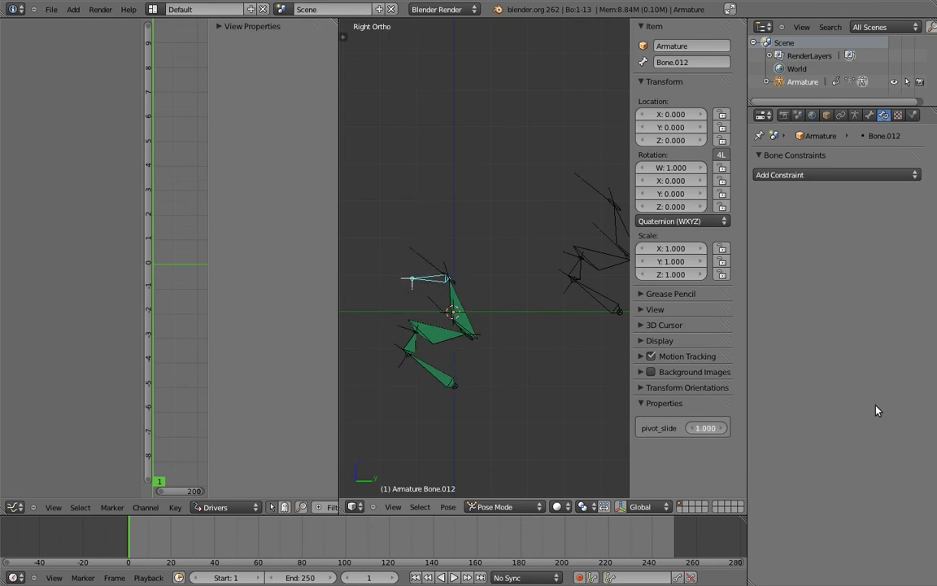
{"action": "right_click", "coordinate": [570, 240]}
{"action": "key", "text": "r"}
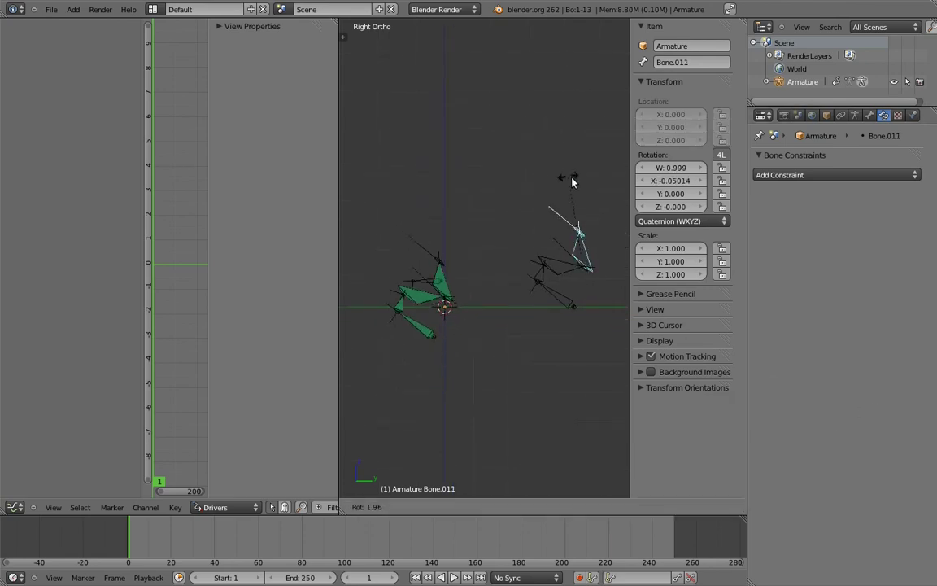
{"action": "left_click", "coordinate": [611, 203]}
{"action": "right_click", "coordinate": [561, 262]}
{"action": "key", "text": "r"}
{"action": "left_click", "coordinate": [538, 291]}
{"action": "right_click", "coordinate": [537, 268]}
{"action": "key", "text": "r"}
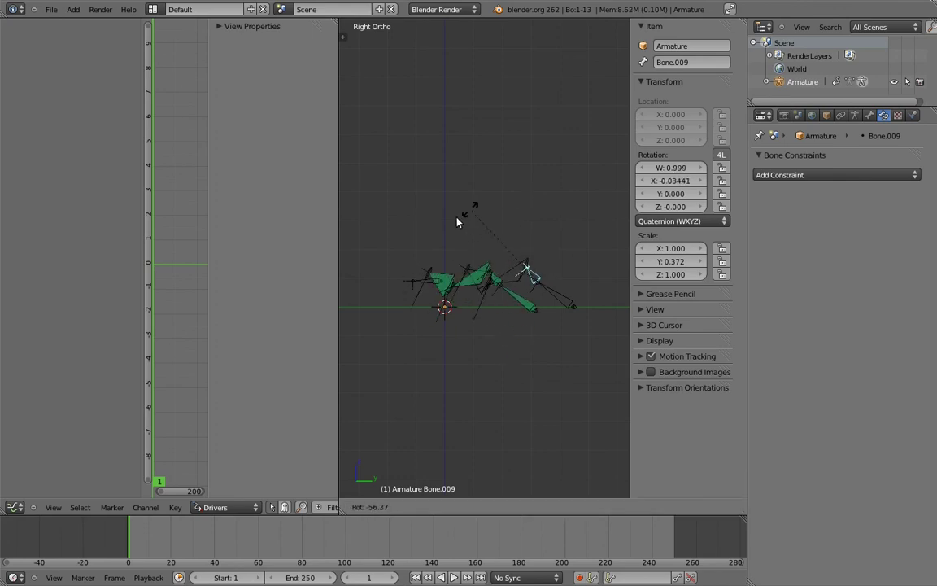
{"action": "left_click", "coordinate": [466, 215]}
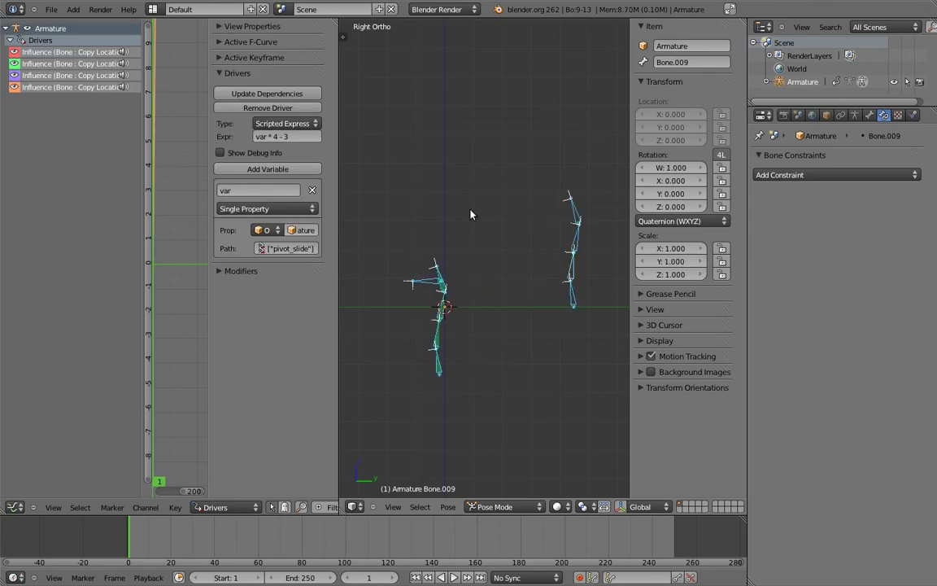
{"action": "right_click", "coordinate": [431, 281]}
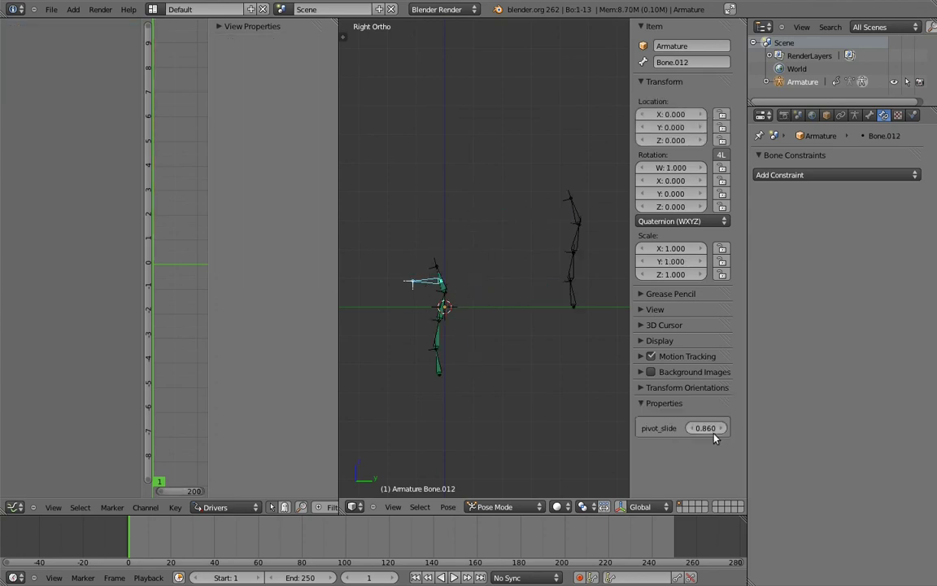
{"action": "type", "text": "0.25"}
{"action": "key", "text": "Return"}
{"action": "scroll", "coordinate": [498, 247], "scroll_direction": "up", "scroll_amount": 1}
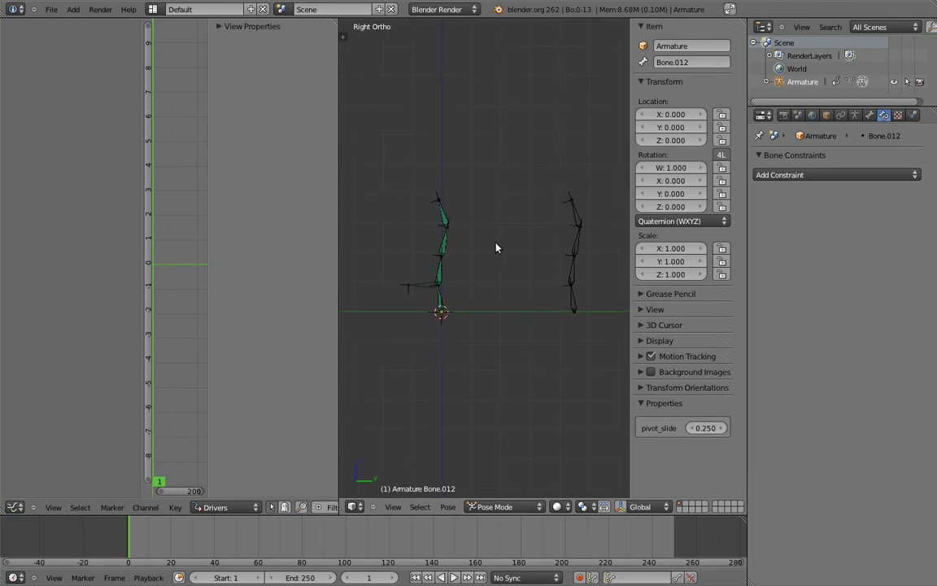